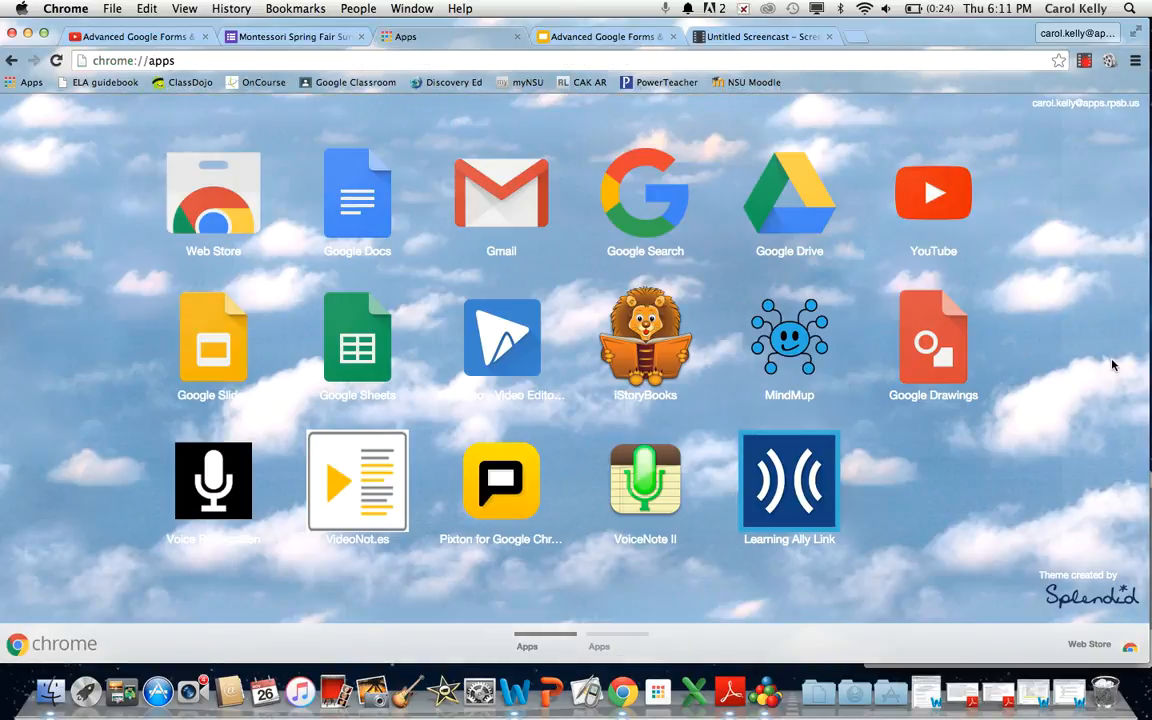
Open Google Drive and create a new blank Google Form.
{"action": "left_click", "coordinate": [786, 195]}
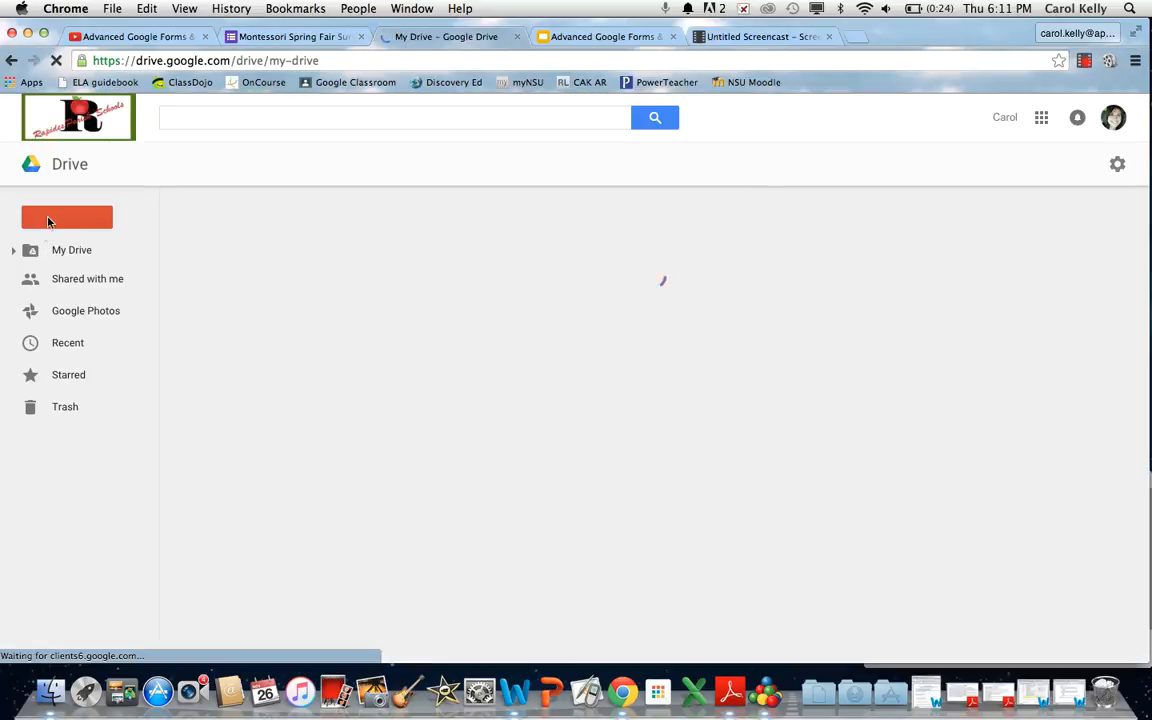
{"action": "left_click", "coordinate": [48, 221]}
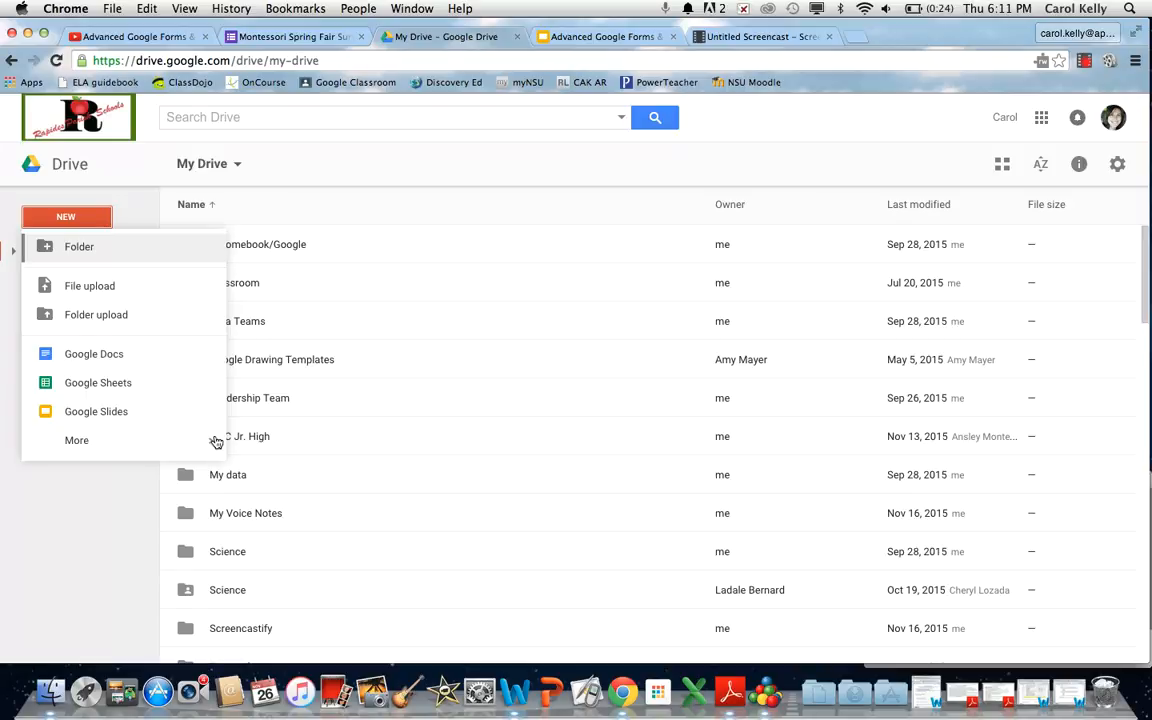
{"action": "mouse_move", "coordinate": [199, 446]}
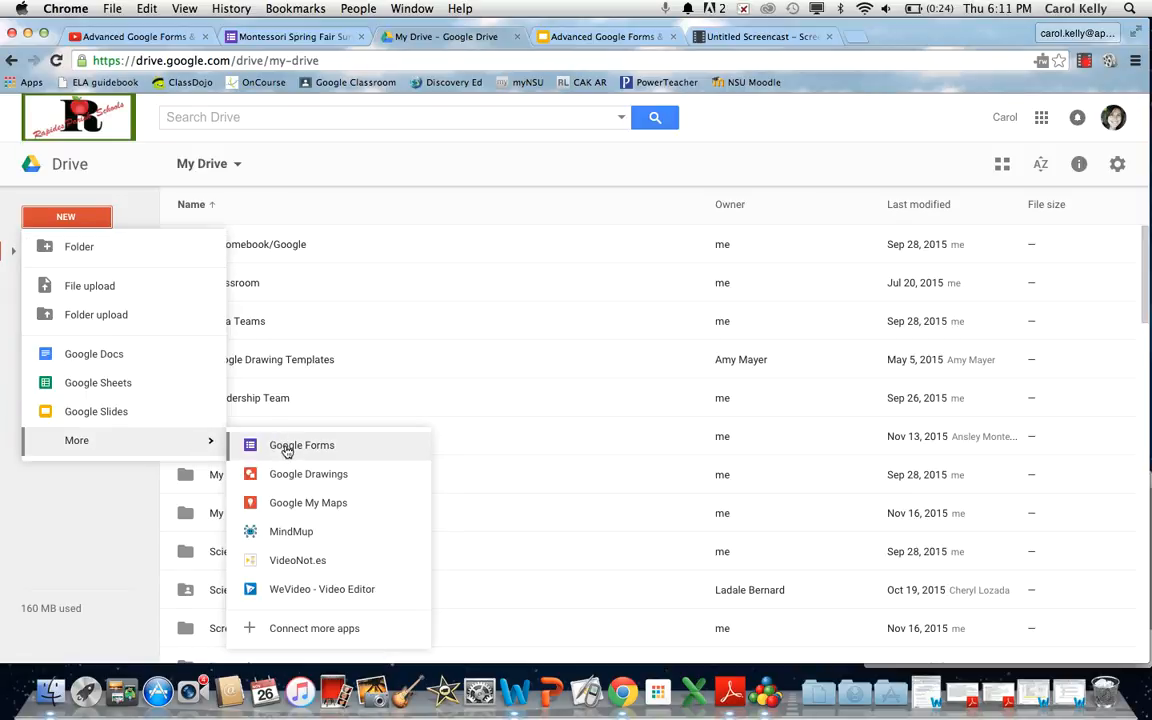
{"action": "left_click", "coordinate": [284, 447]}
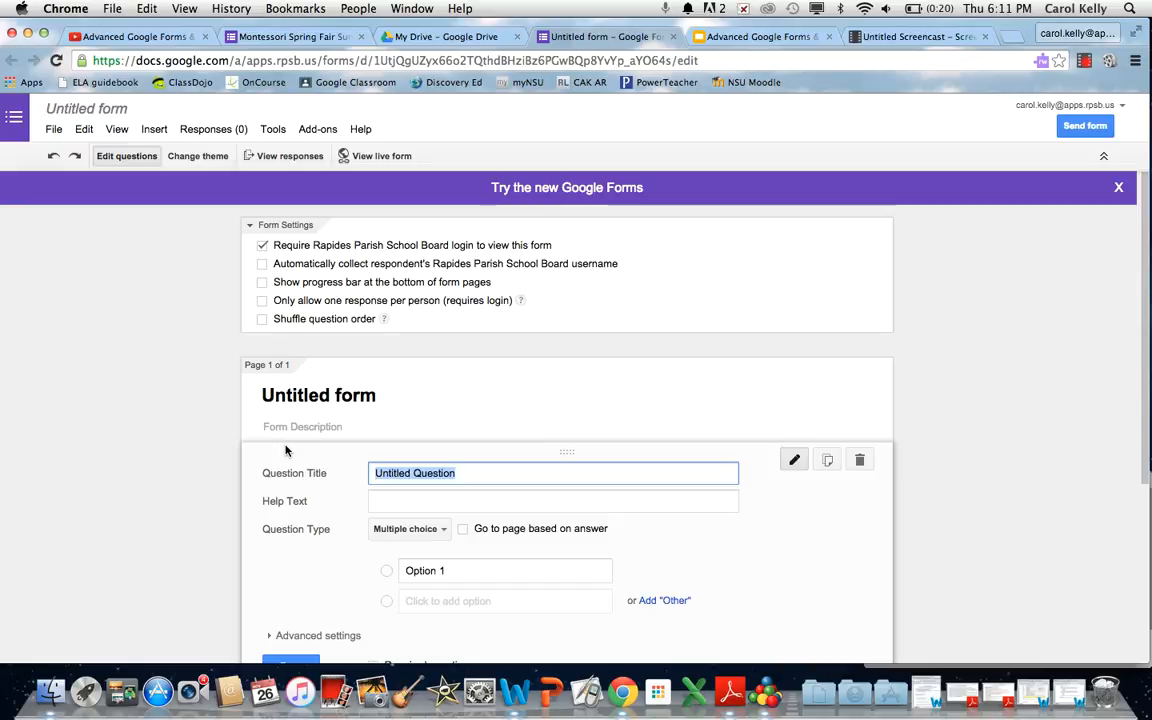
Title the form "Montessori Spring Fair Survey".
{"action": "scroll", "coordinate": [285, 450], "scroll_direction": "down", "scroll_amount": 4}
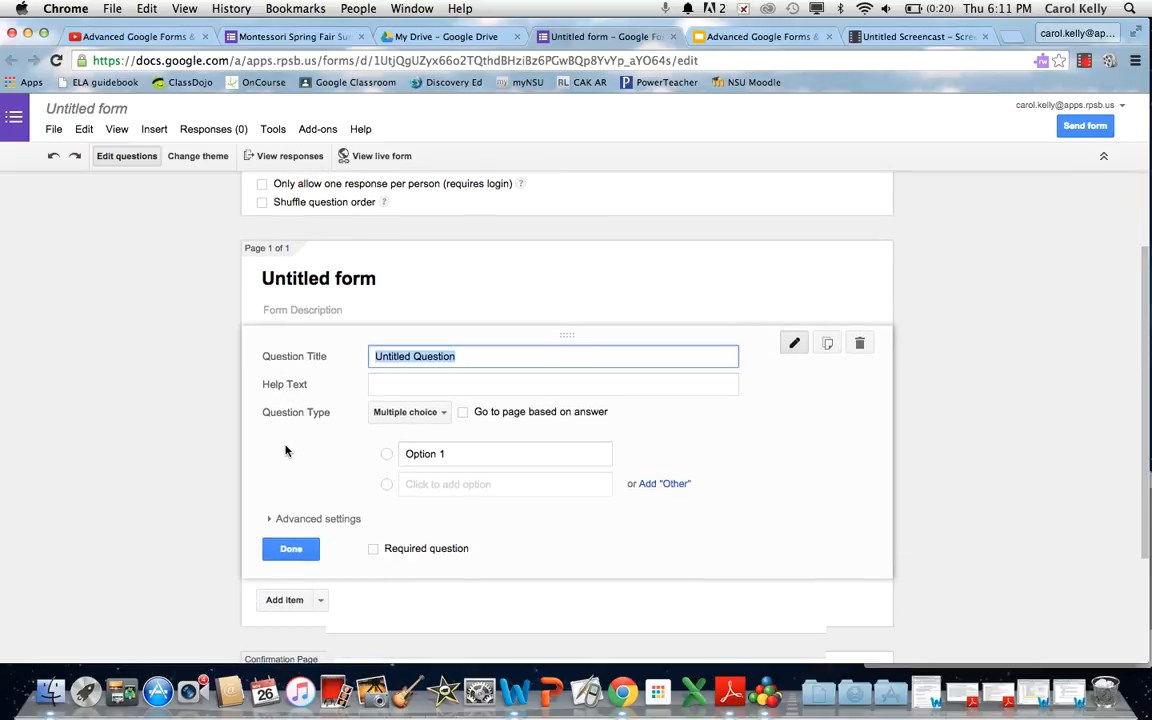
{"action": "scroll", "coordinate": [285, 450], "scroll_direction": "up", "scroll_amount": 1}
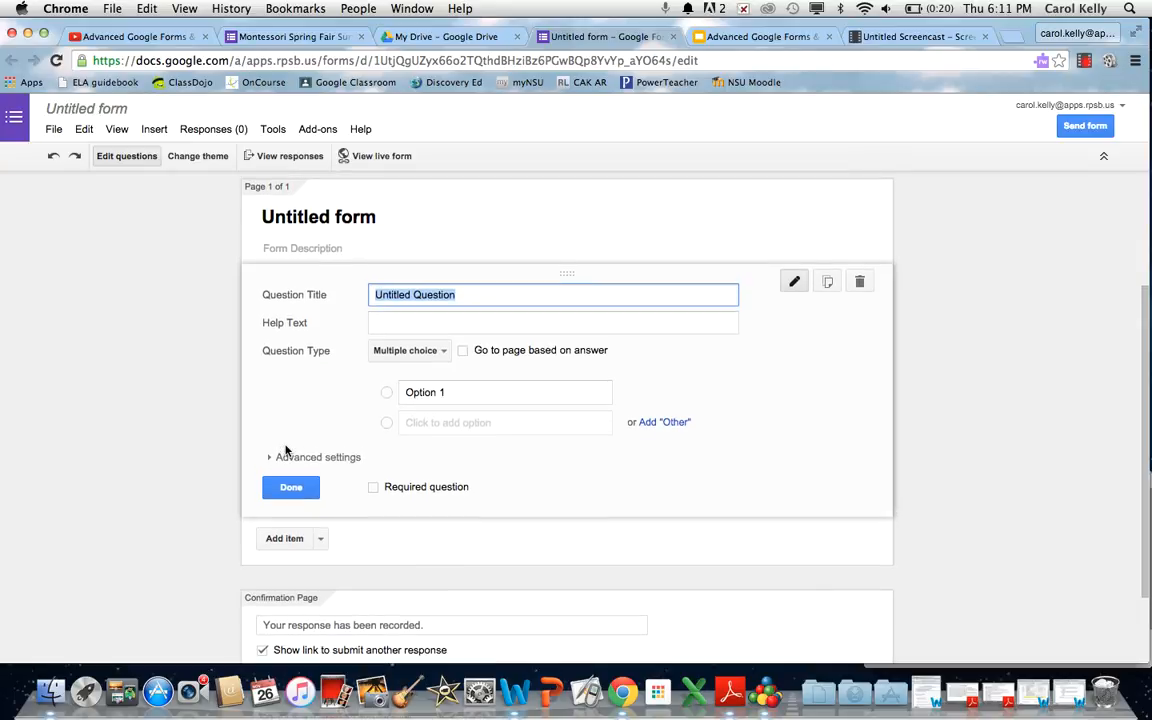
{"action": "left_click", "coordinate": [277, 220]}
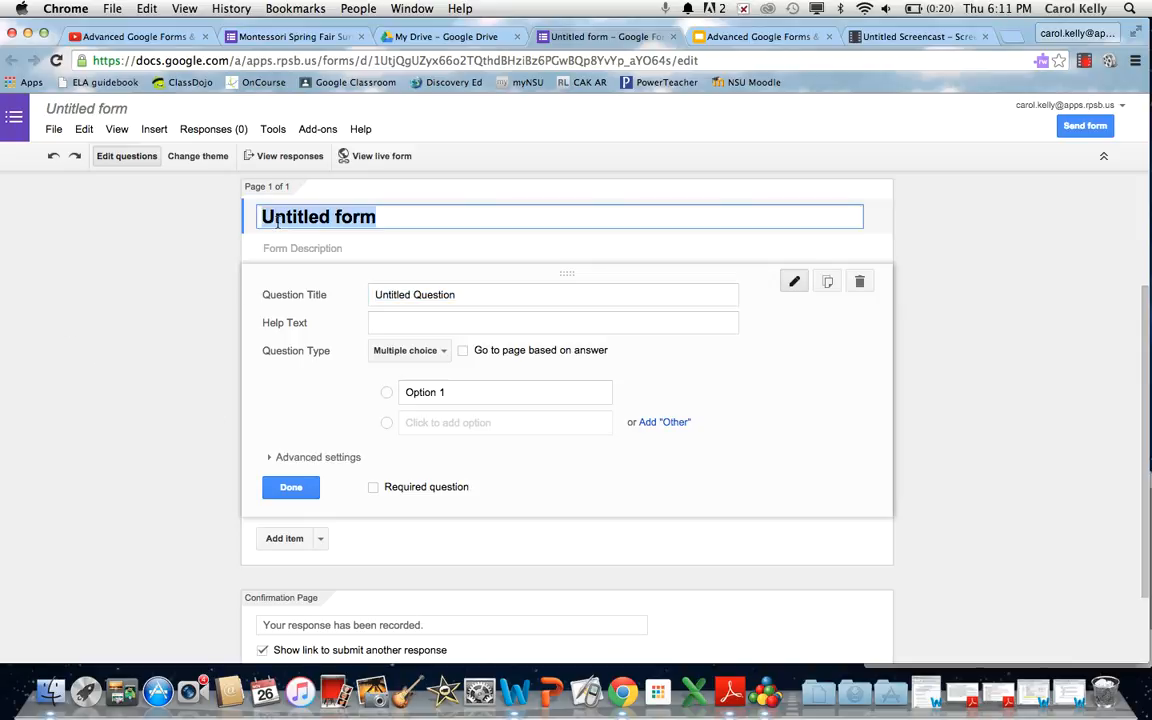
{"action": "type", "text": "Montessori"}
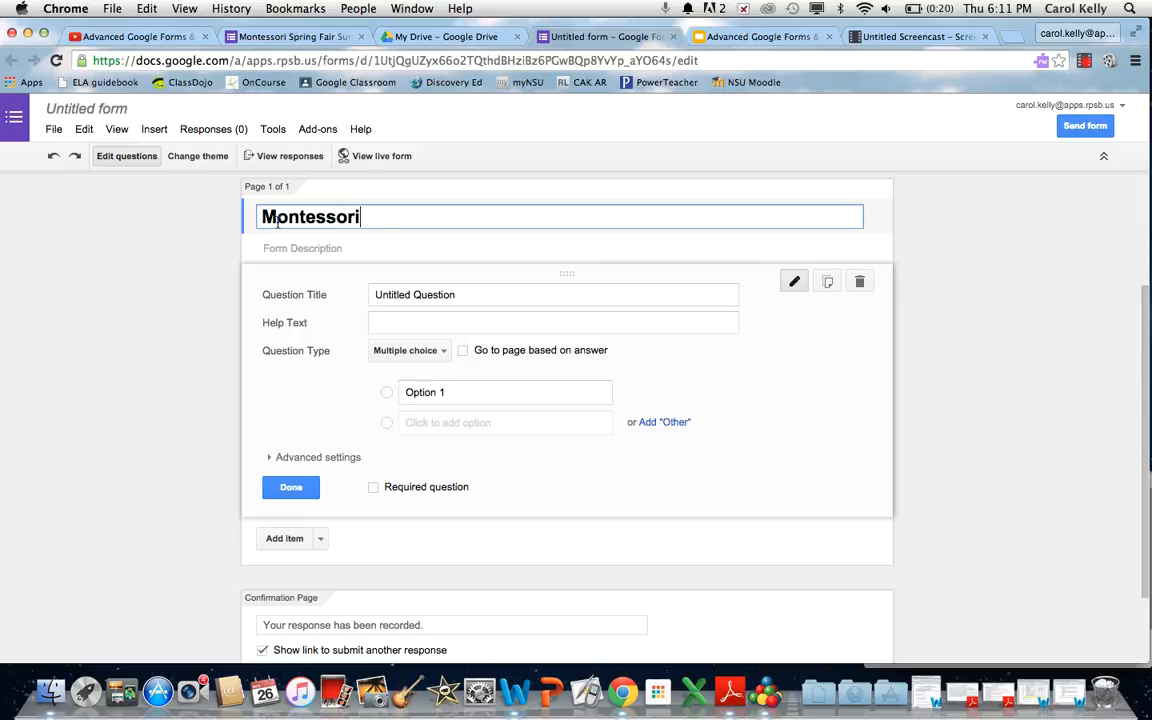
{"action": "type", "text": " Spring Fa"}
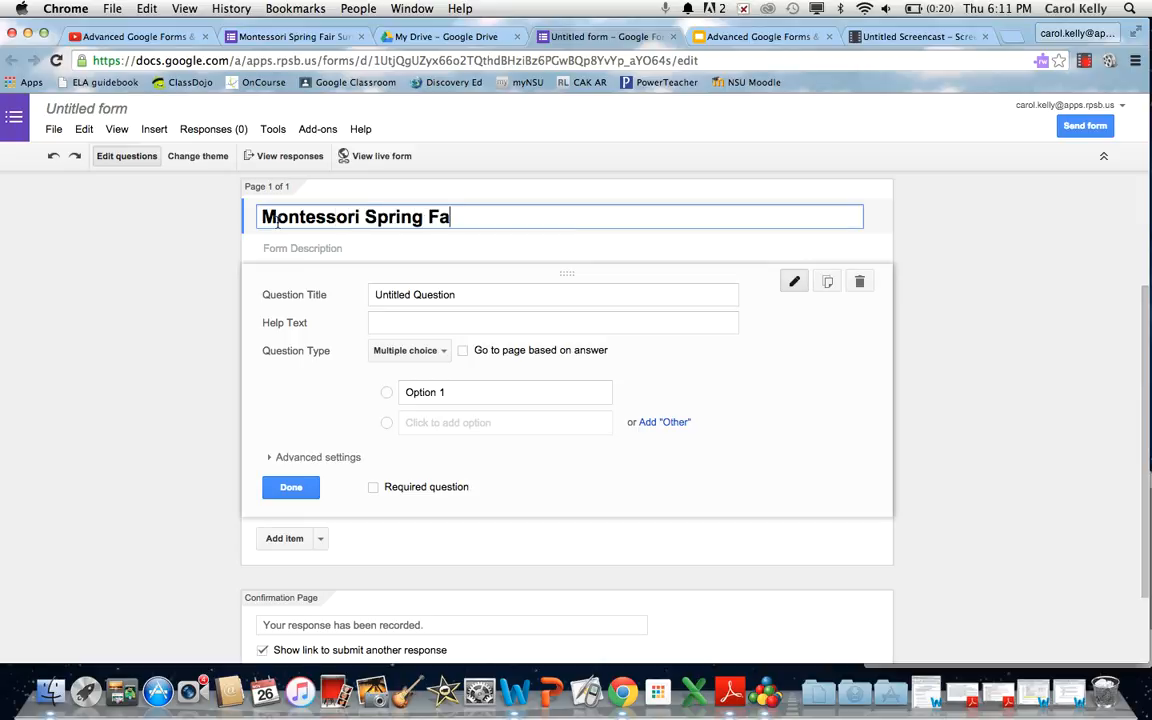
{"action": "type", "text": "ir Survey"}
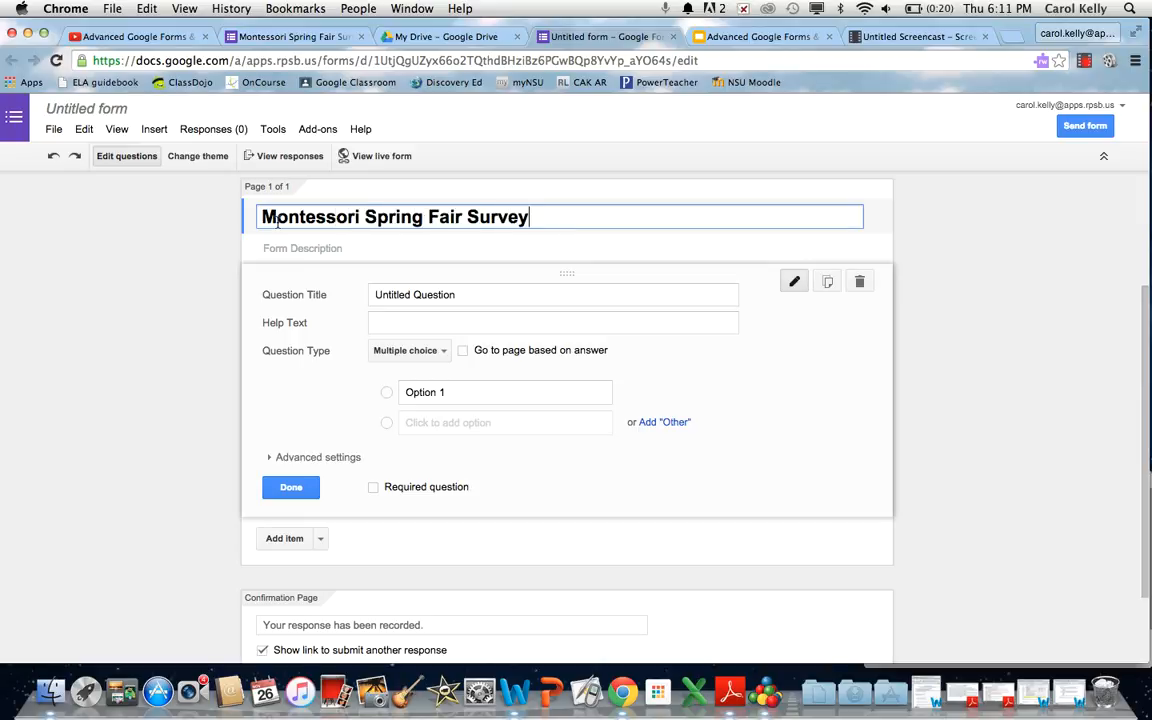
Set up the first question as "1. First Name" with a Text answer and make it required.
{"action": "left_click", "coordinate": [380, 294]}
{"action": "triple_click", "coordinate": [386, 263]}
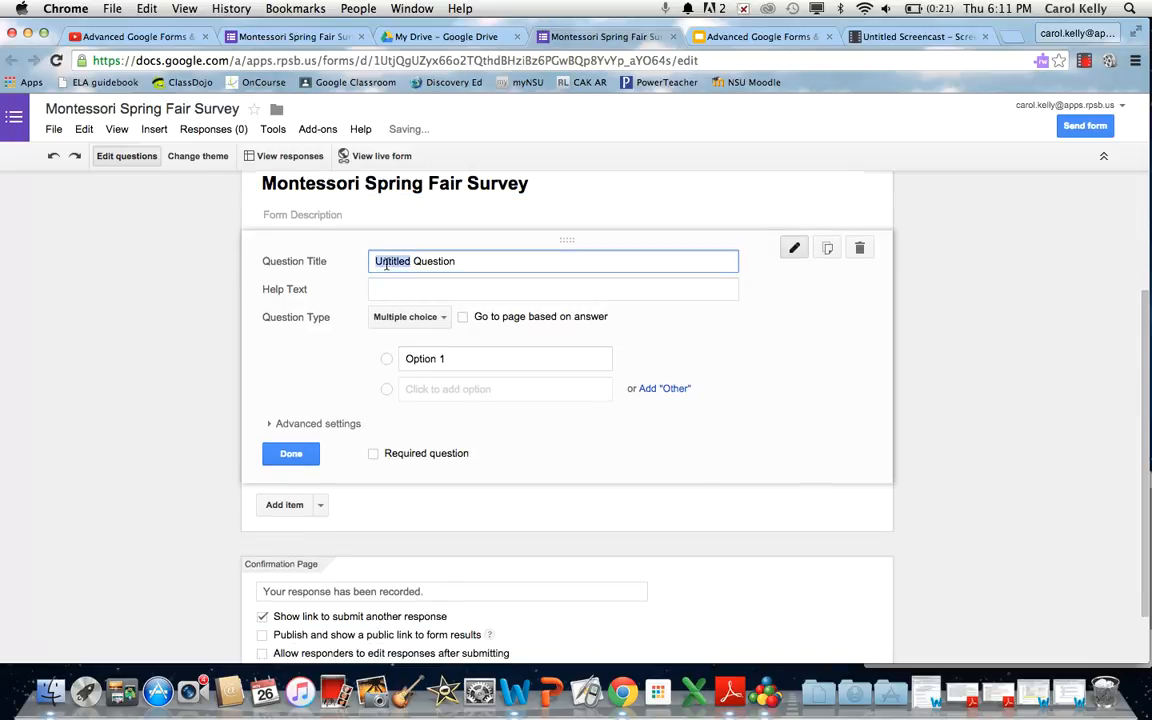
{"action": "type", "text": "1."}
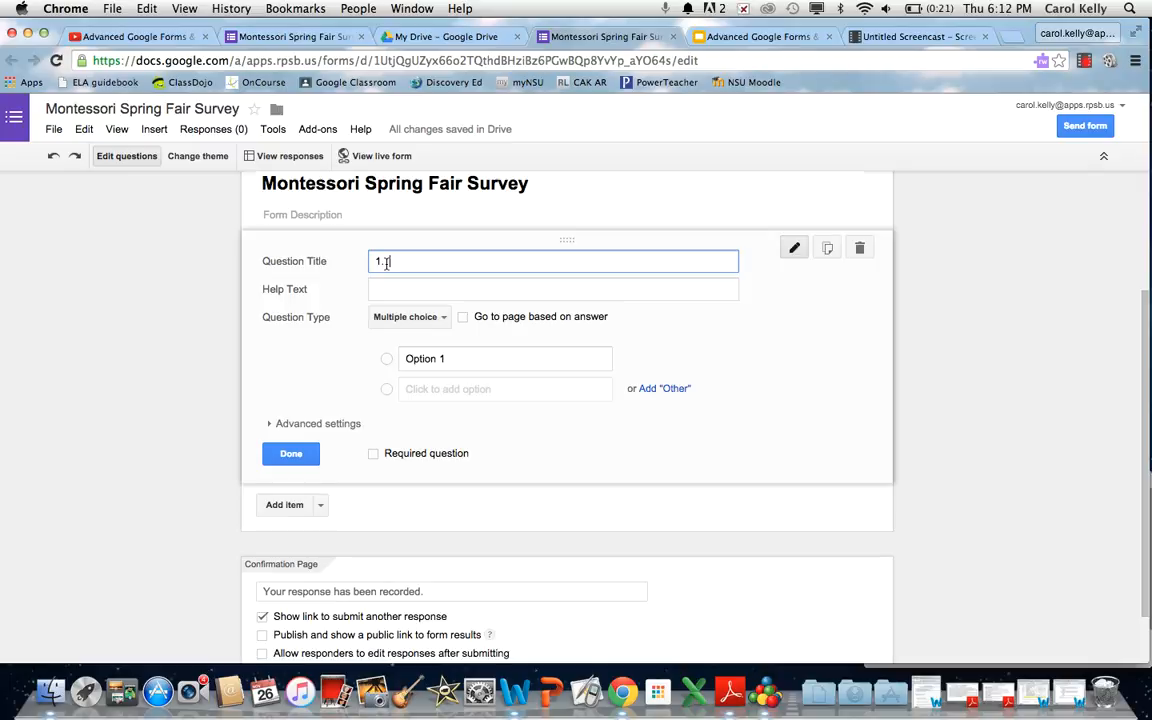
{"action": "type", "text": "First Name"}
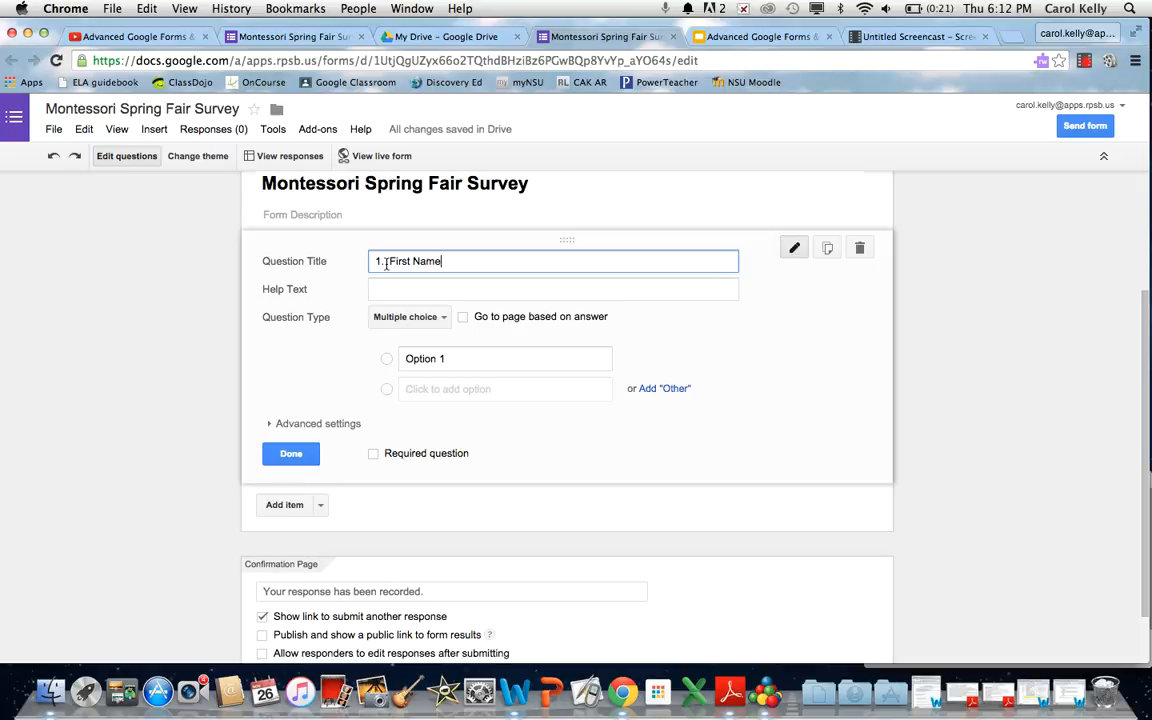
{"action": "left_click", "coordinate": [404, 318]}
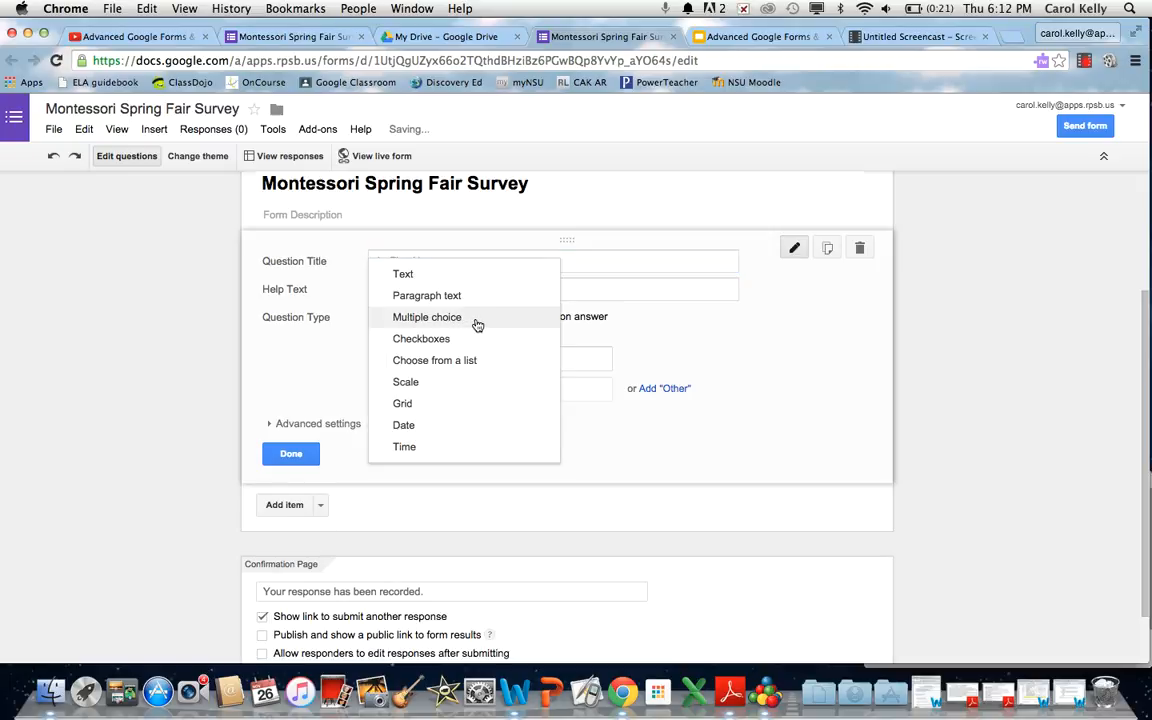
{"action": "left_click", "coordinate": [405, 276]}
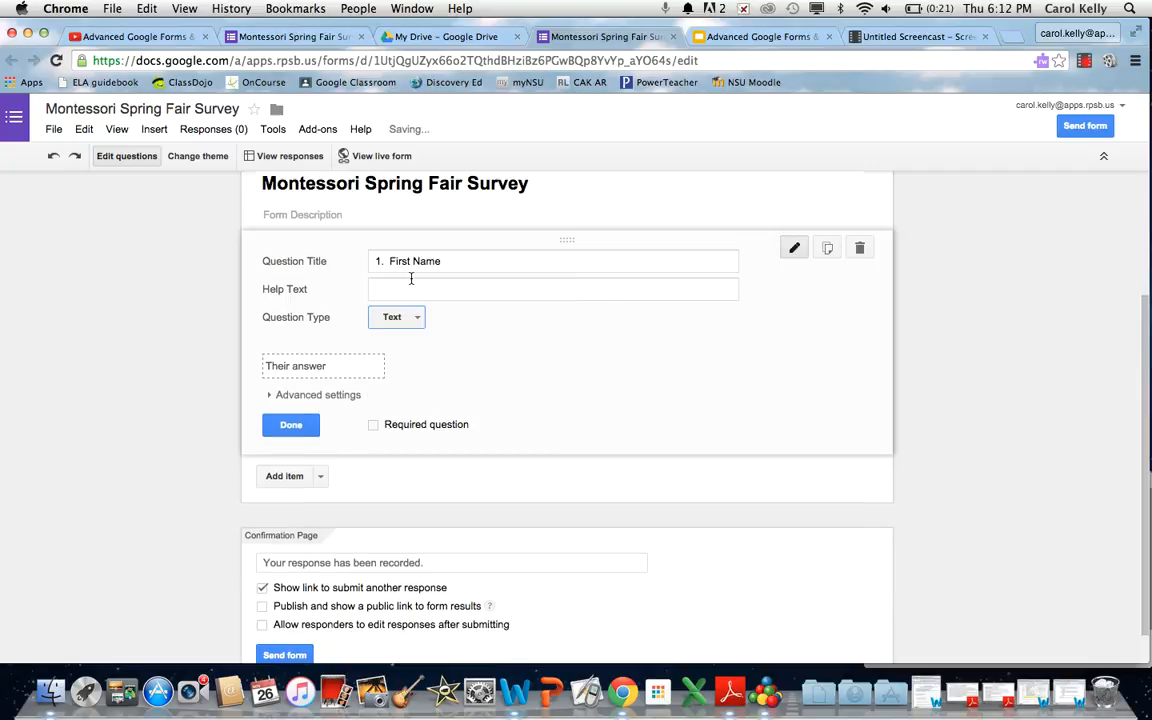
{"action": "left_click", "coordinate": [377, 427]}
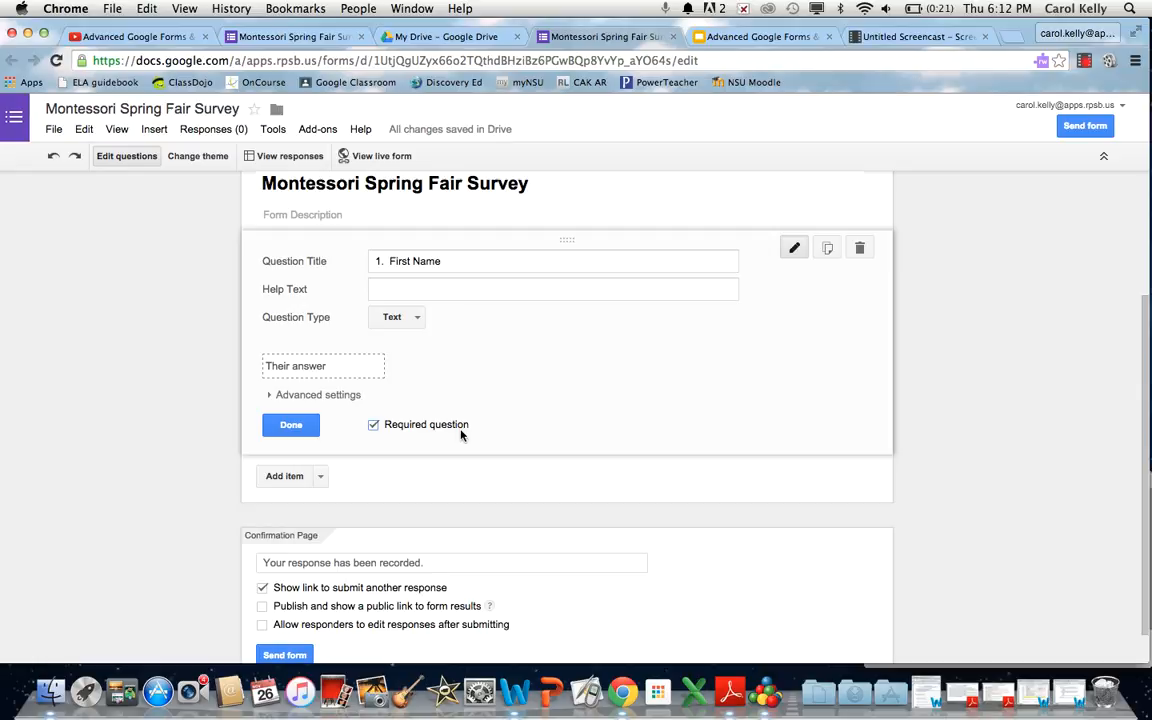
{"action": "left_click", "coordinate": [294, 425]}
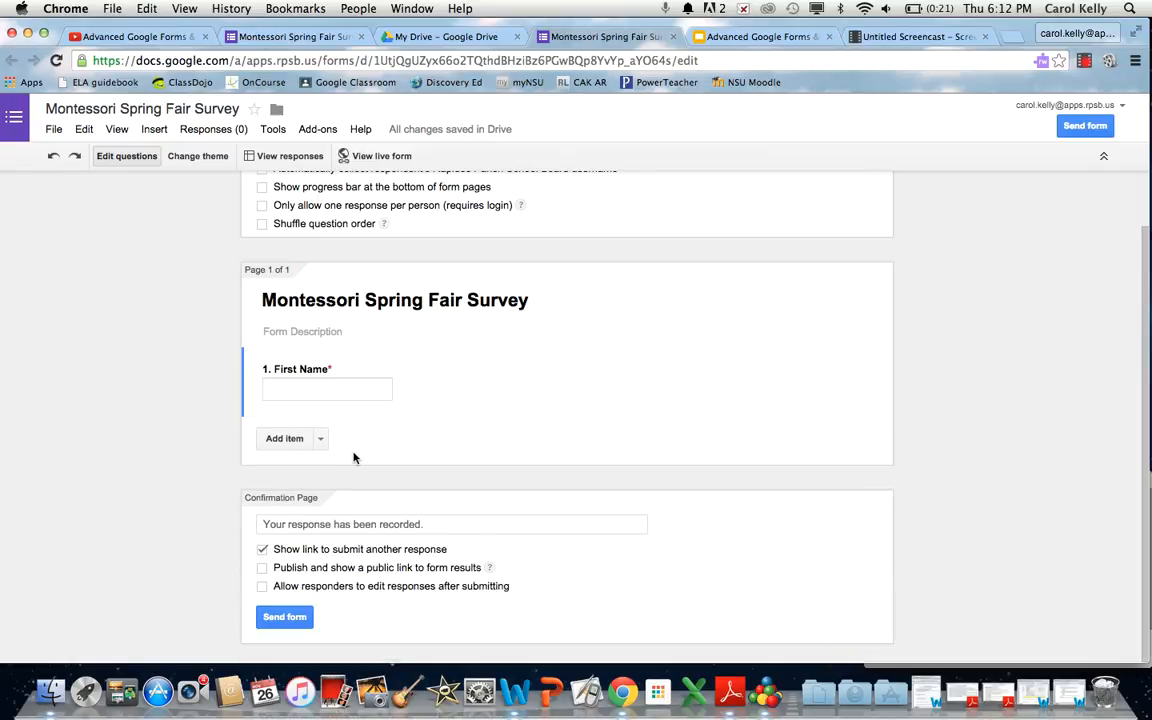
Add a second question titled "2. Do you plan to attend Montessori's Spring Fair?".
{"action": "left_click", "coordinate": [294, 441]}
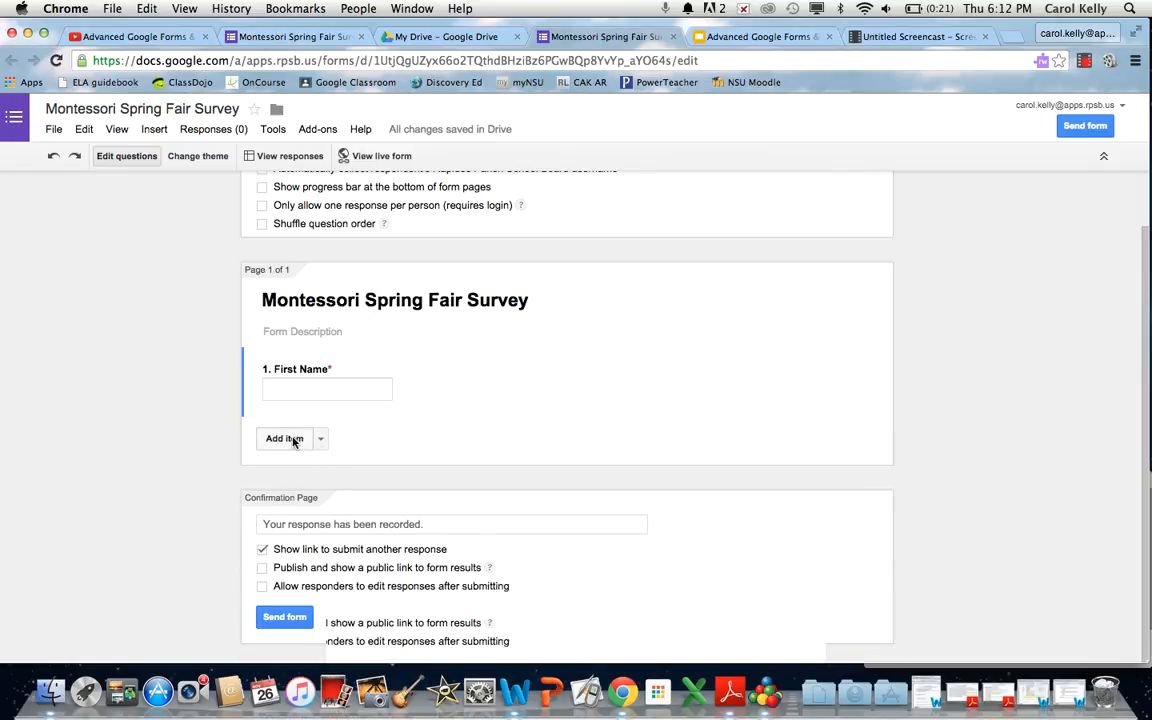
{"action": "type", "text": "2.  "}
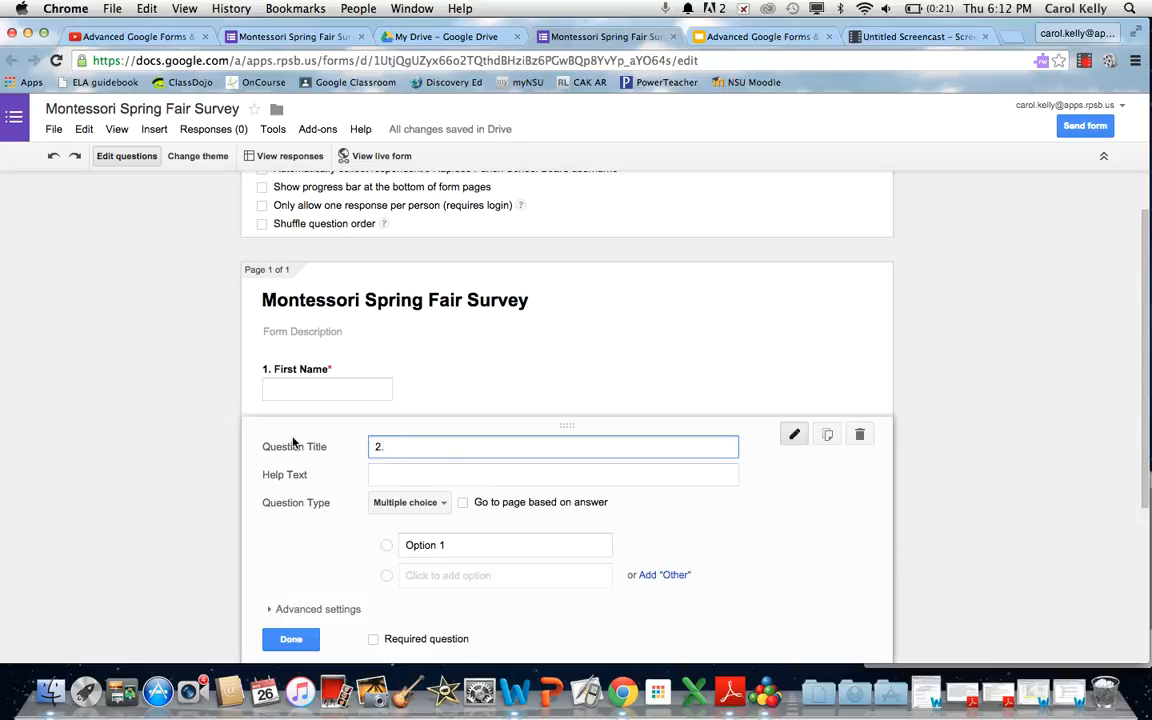
{"action": "type", "text": "Do you plan to attend "}
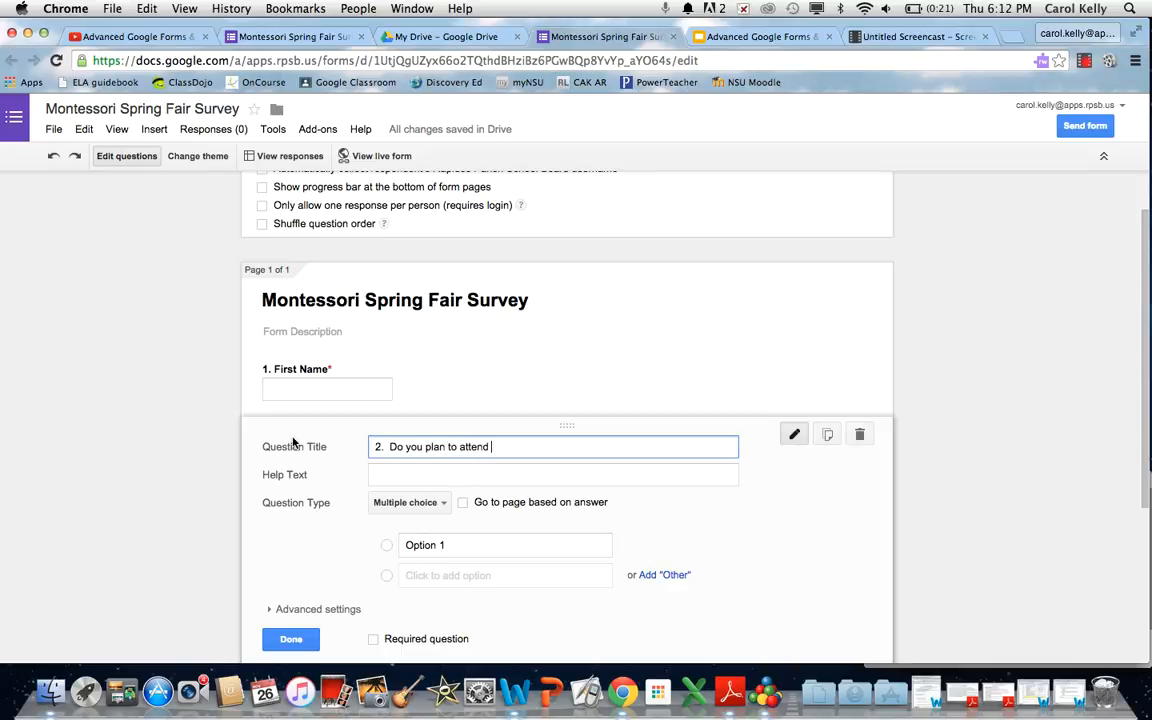
{"action": "type", "text": "Montessori's Spring Fiar"}
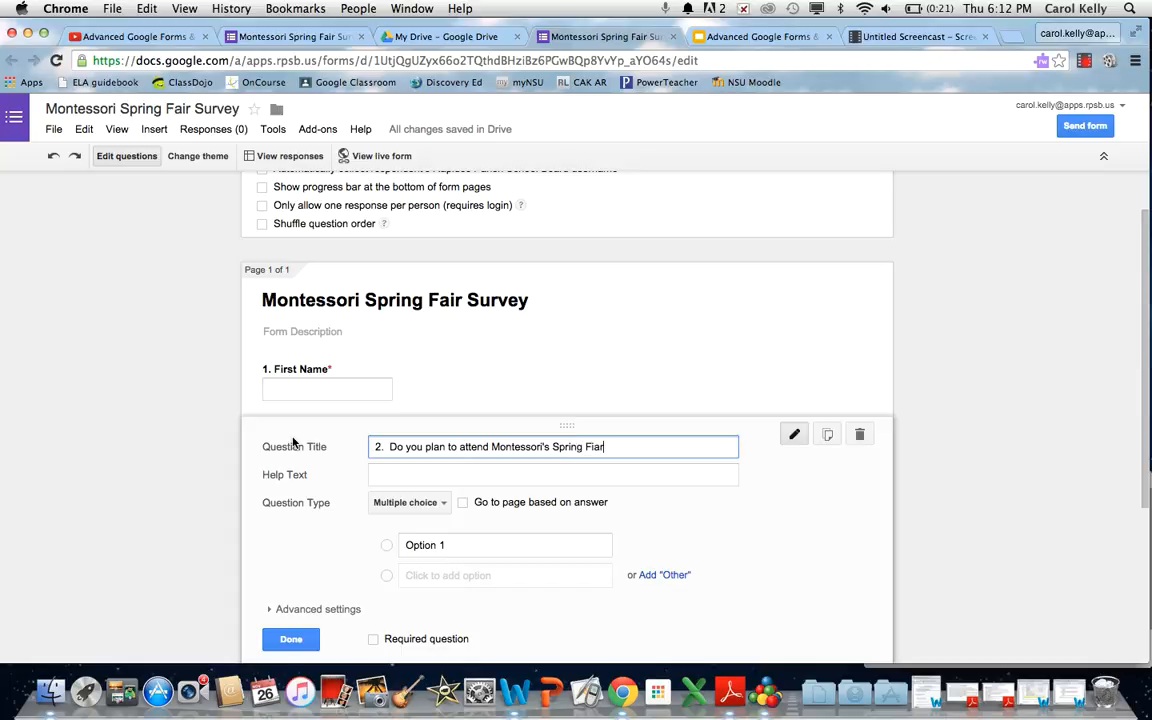
{"action": "key", "text": "BackSpace"}
{"action": "key", "text": "BackSpace"}
{"action": "key", "text": "BackSpace"}
{"action": "type", "text": "air?"}
Give question 2 the multiple-choice options "yes" and "no", and make it required.
{"action": "left_click", "coordinate": [429, 546]}
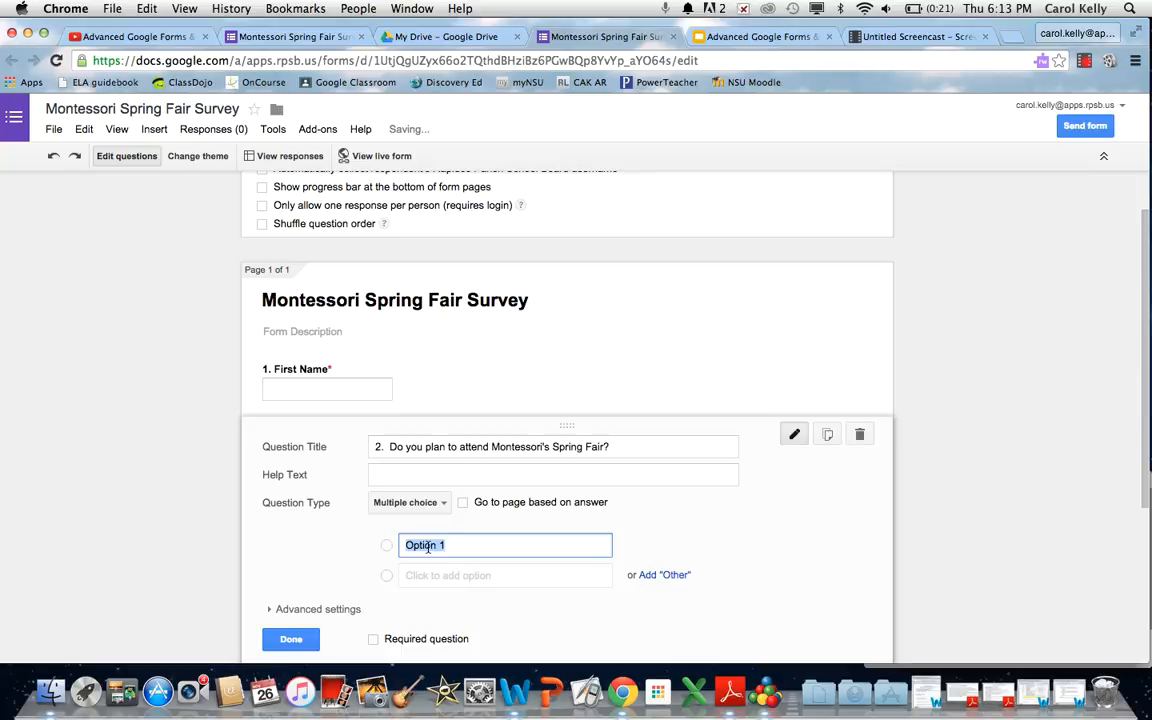
{"action": "type", "text": "yes"}
{"action": "key", "text": "Return"}
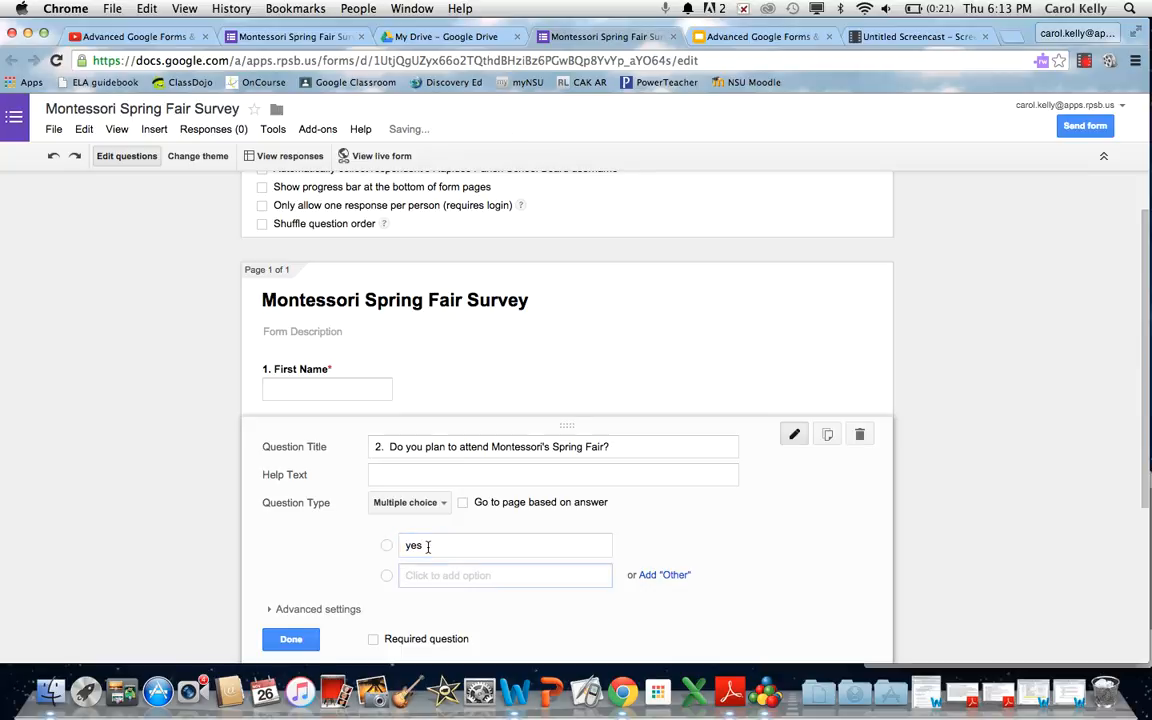
{"action": "type", "text": "no"}
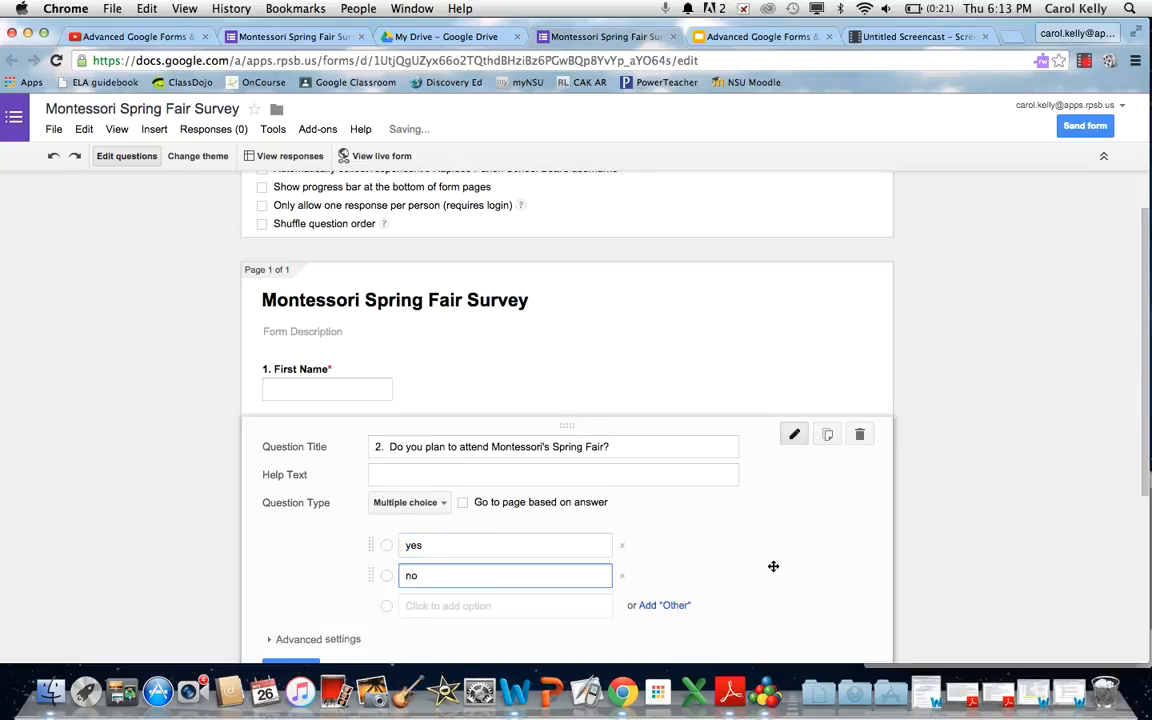
{"action": "scroll", "coordinate": [773, 566], "scroll_direction": "down", "scroll_amount": 3}
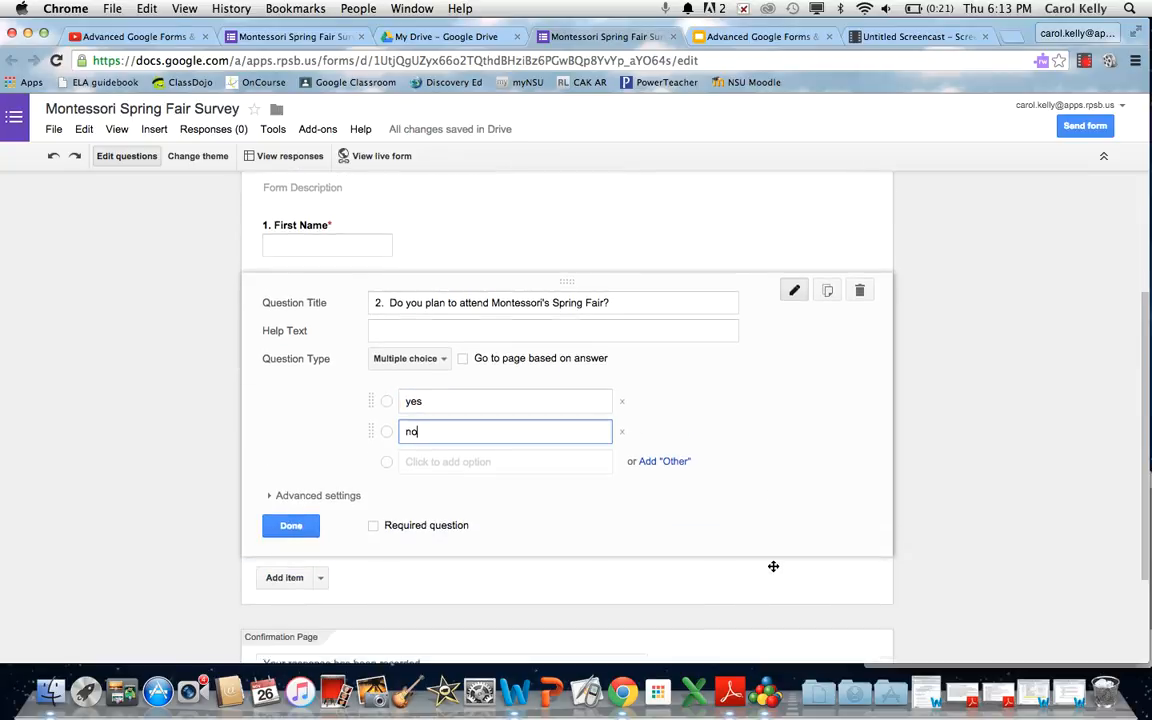
{"action": "left_click", "coordinate": [378, 522]}
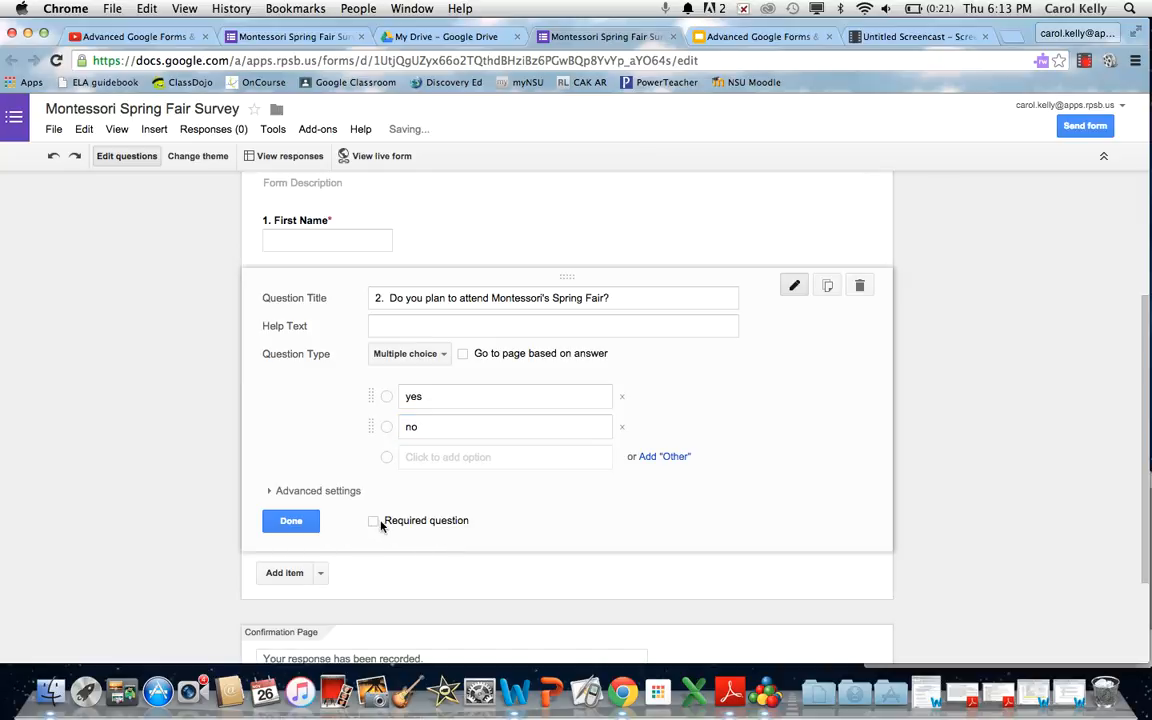
{"action": "left_click", "coordinate": [290, 521]}
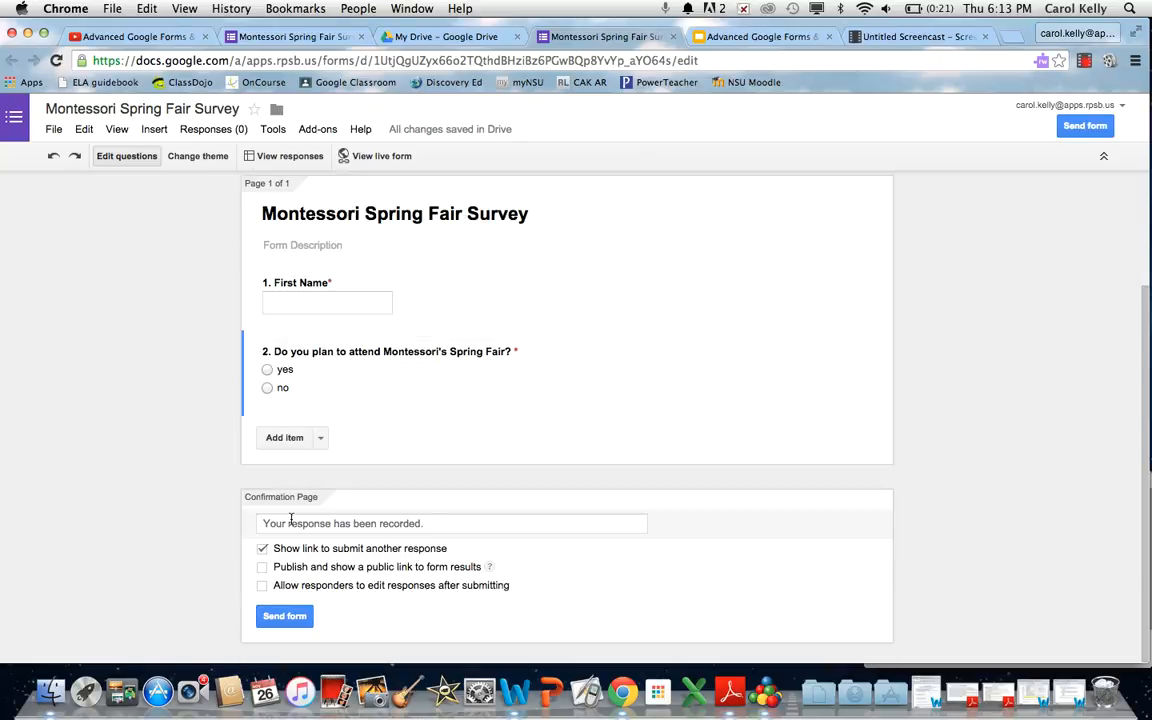
Add a third question, "3. How much do you enjoy live music at the event?", with the Scale question type.
{"action": "left_click", "coordinate": [280, 438]}
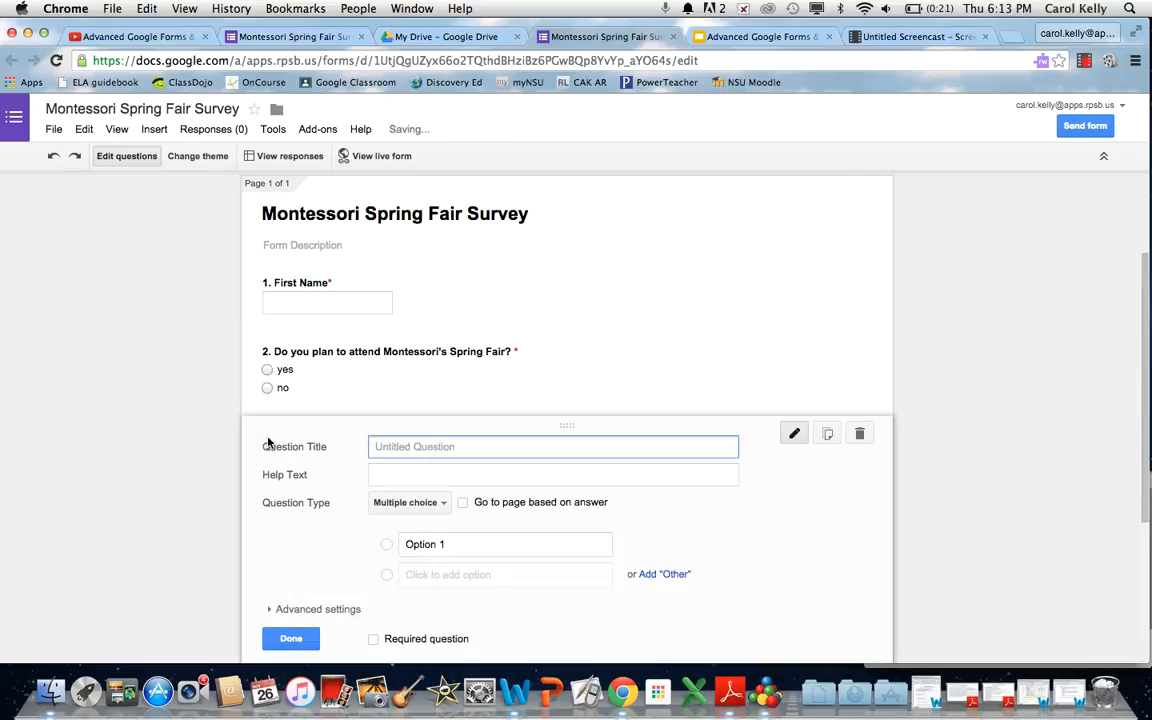
{"action": "type", "text": "3.  "}
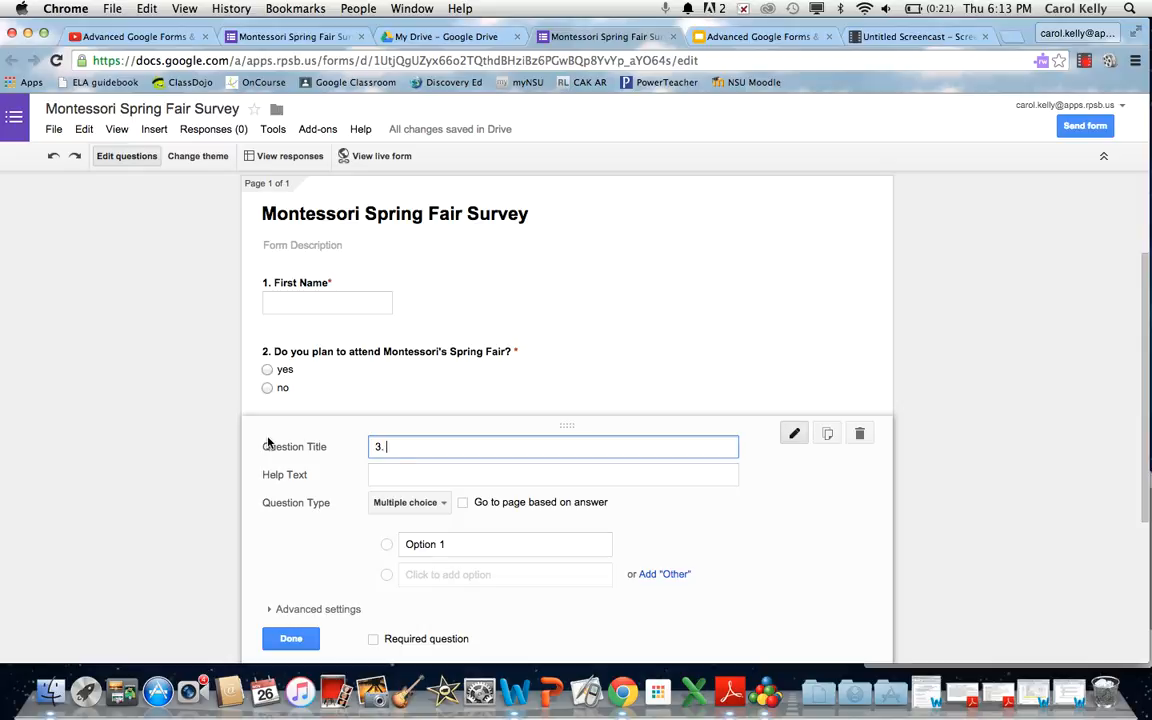
{"action": "type", "text": "How much do you enjoy li"}
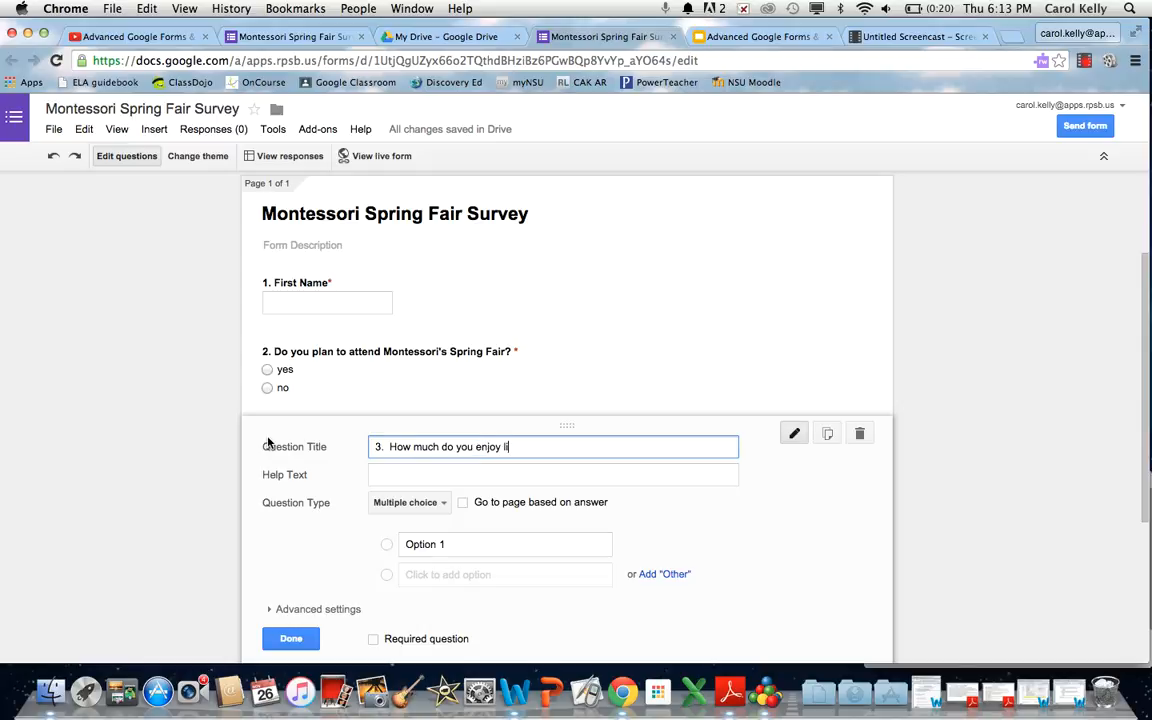
{"action": "type", "text": "ve music at the event?"}
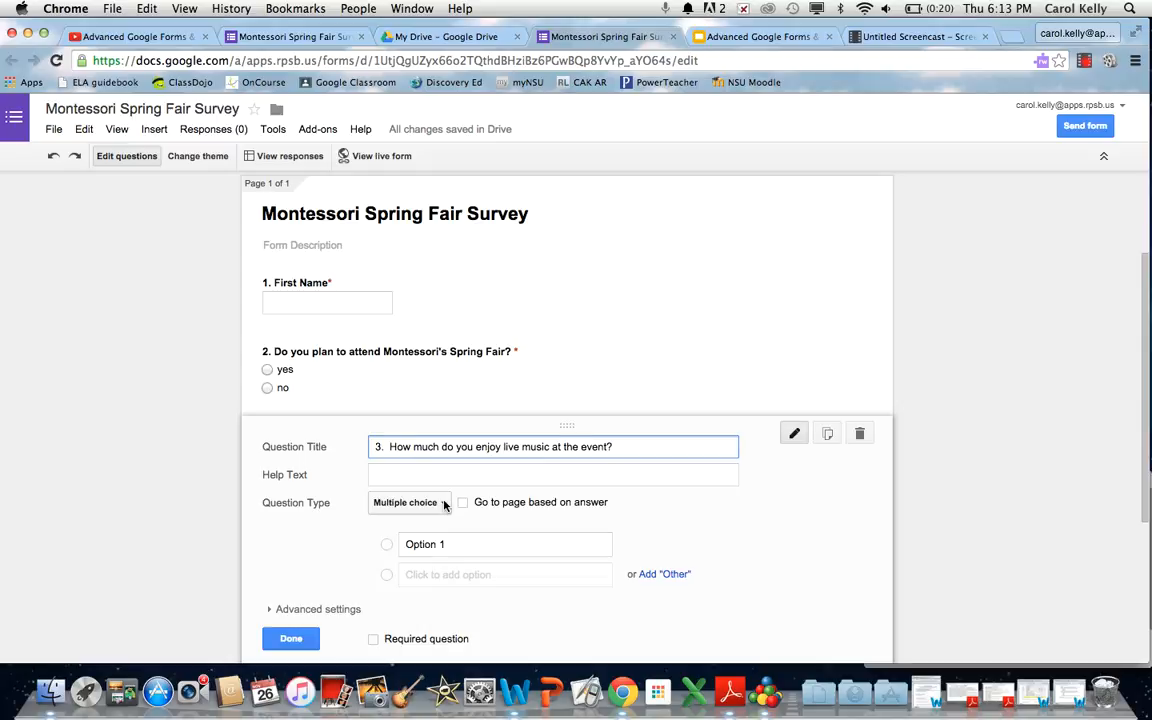
{"action": "left_click", "coordinate": [446, 504]}
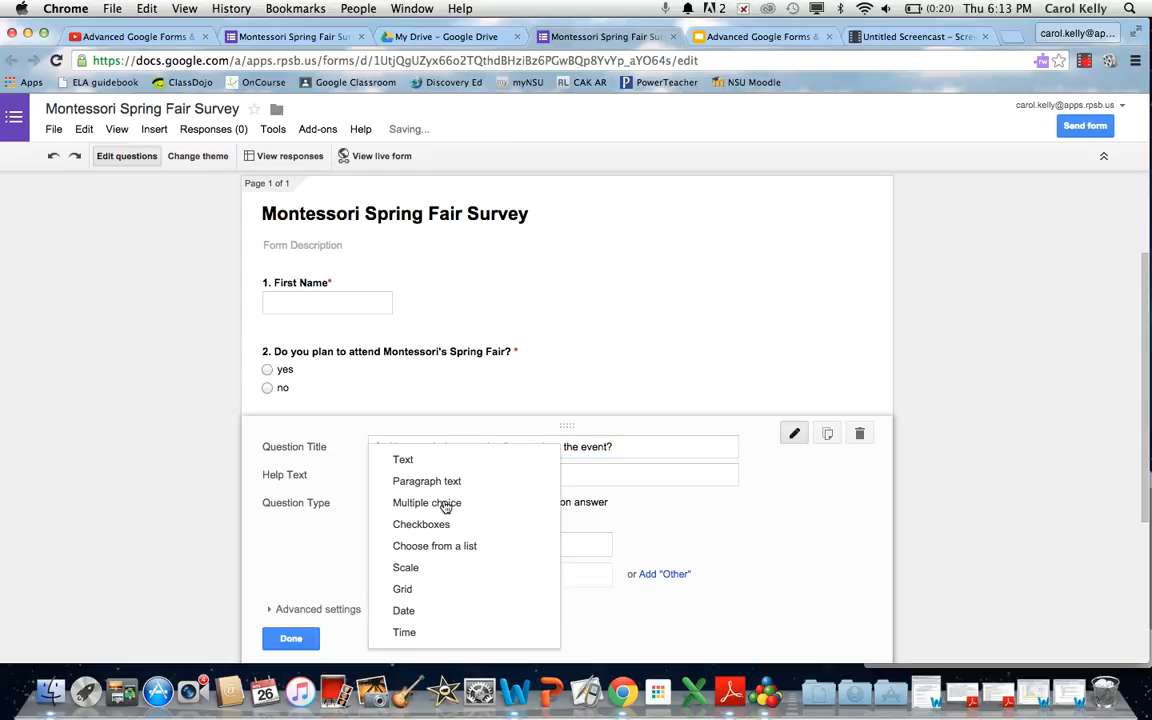
{"action": "left_click", "coordinate": [405, 567]}
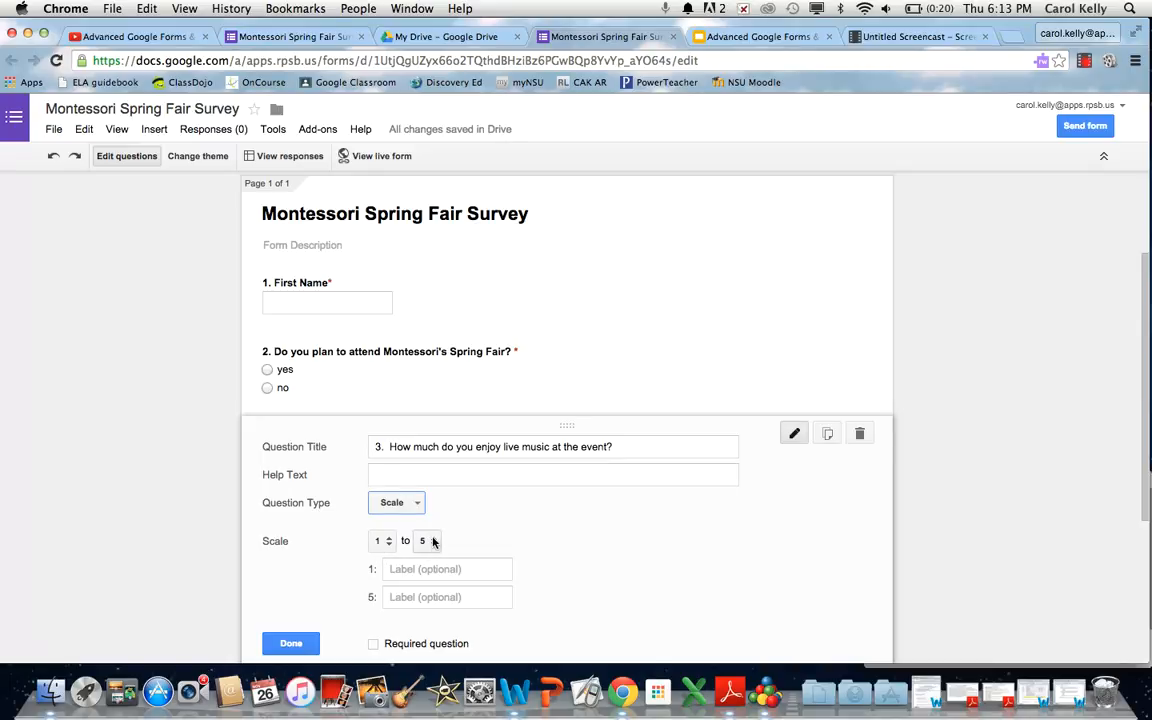
Label question 3's scale "I can't stand it." at 1 and "I love it!" at 5, and make the question required.
{"action": "left_click", "coordinate": [419, 569]}
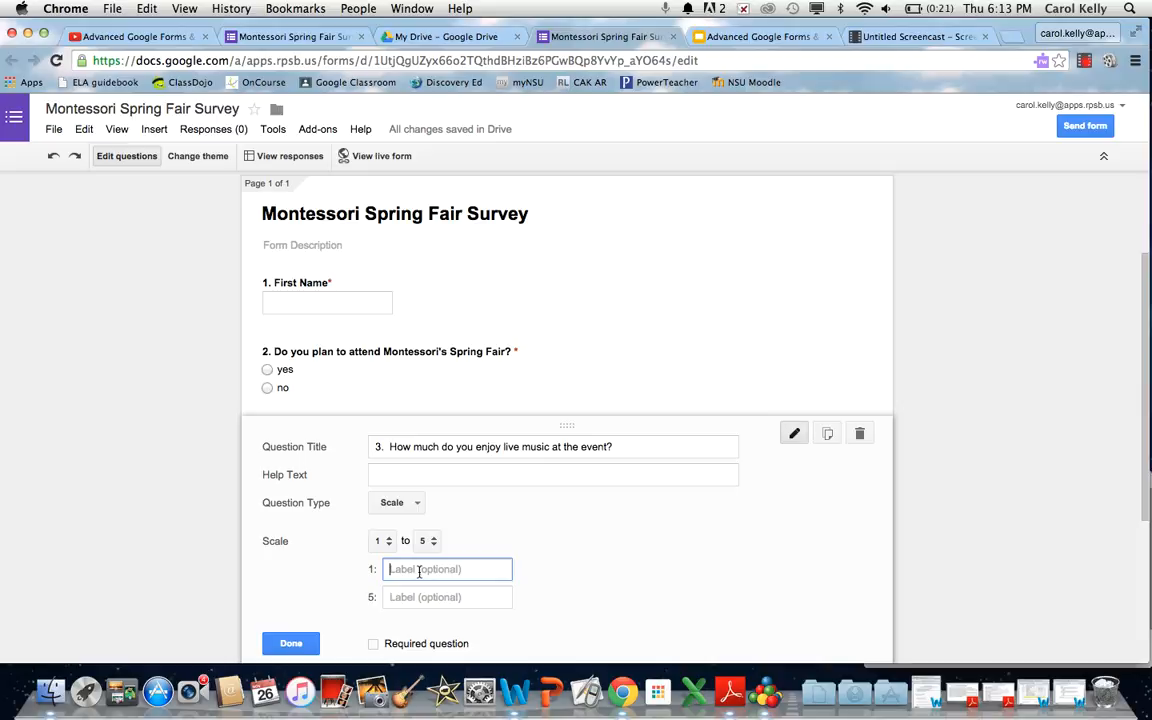
{"action": "type", "text": "I can't stand it."}
{"action": "left_click", "coordinate": [405, 602]}
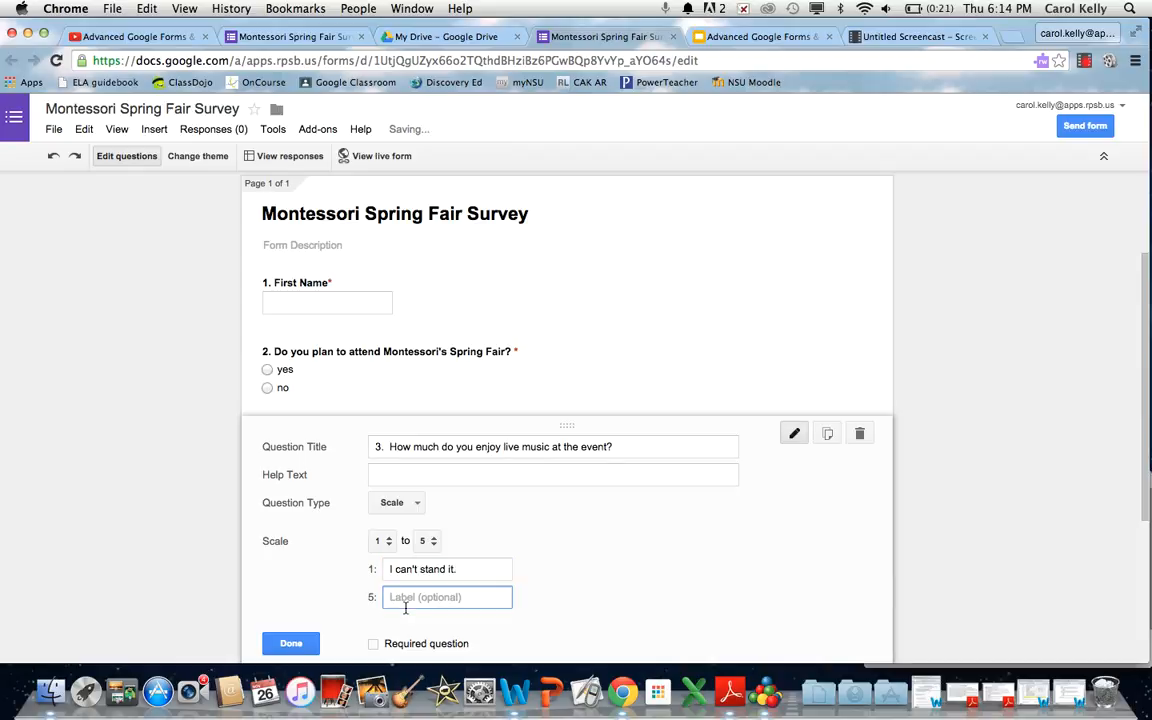
{"action": "type", "text": "I"}
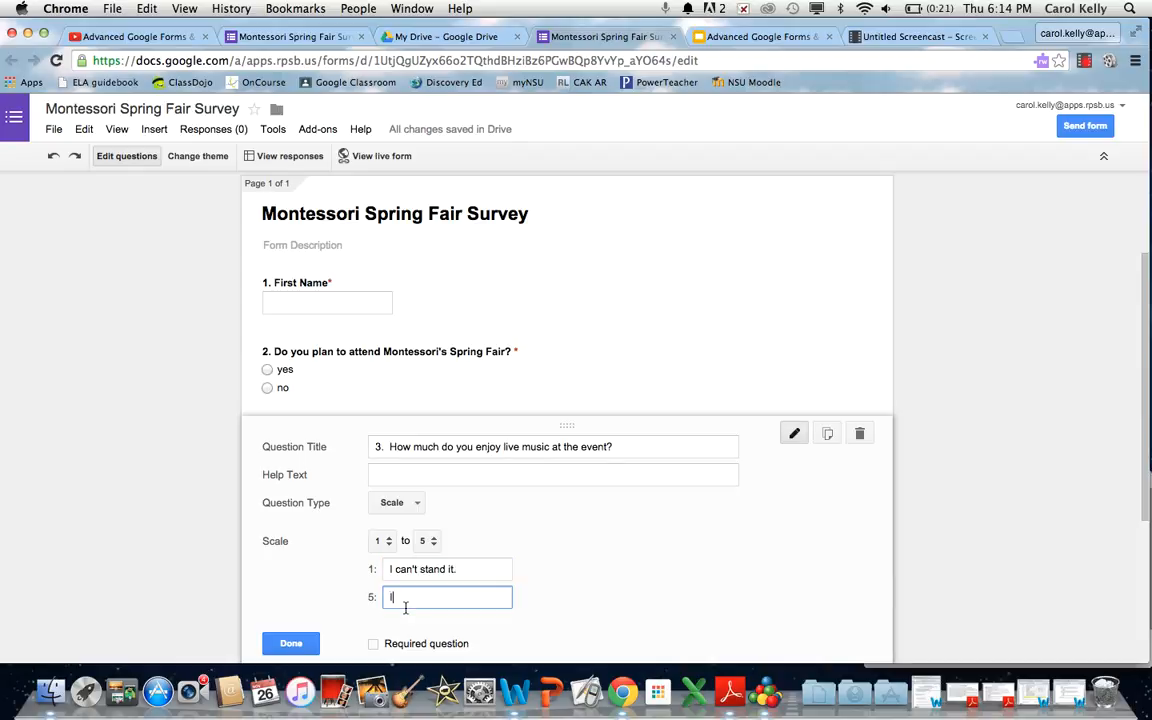
{"action": "type", "text": " love it!"}
{"action": "scroll", "coordinate": [540, 606], "scroll_direction": "down", "scroll_amount": 3}
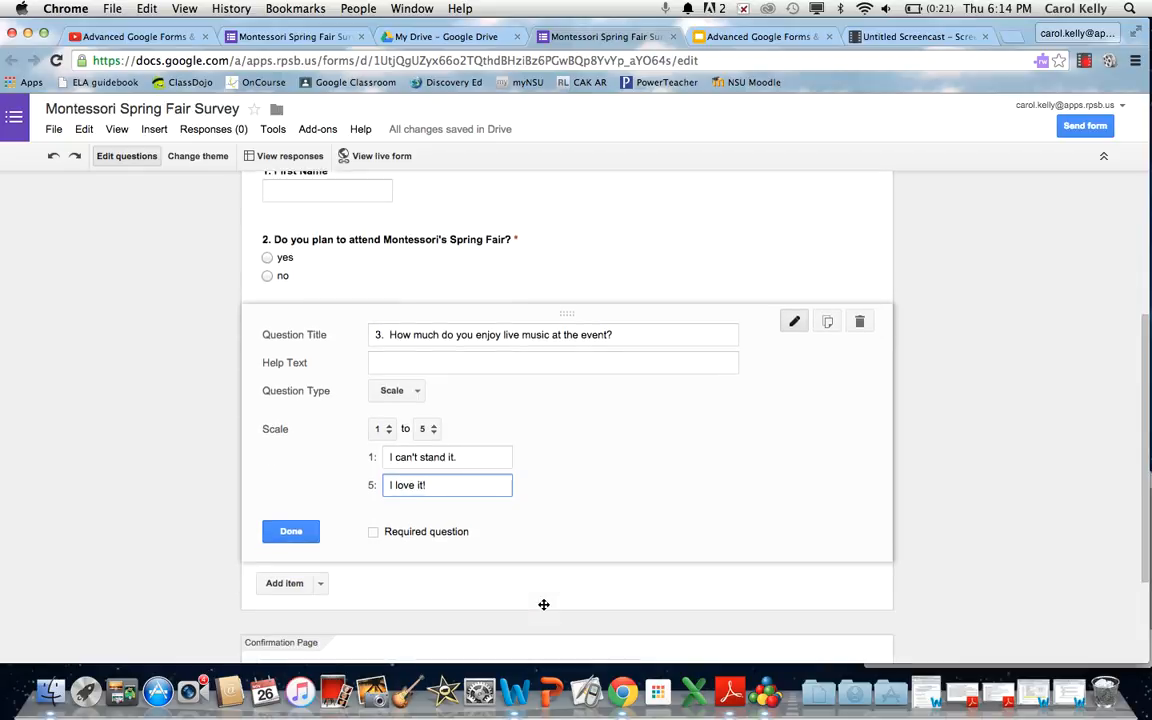
{"action": "left_click", "coordinate": [374, 528]}
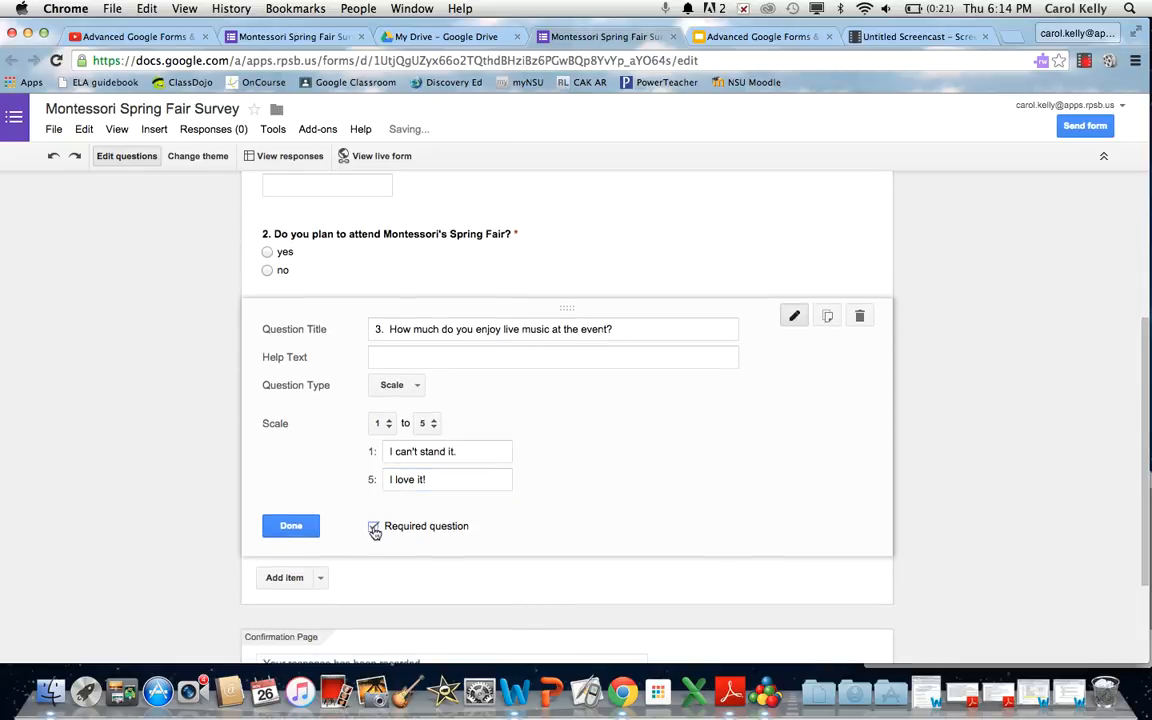
{"action": "left_click", "coordinate": [300, 527]}
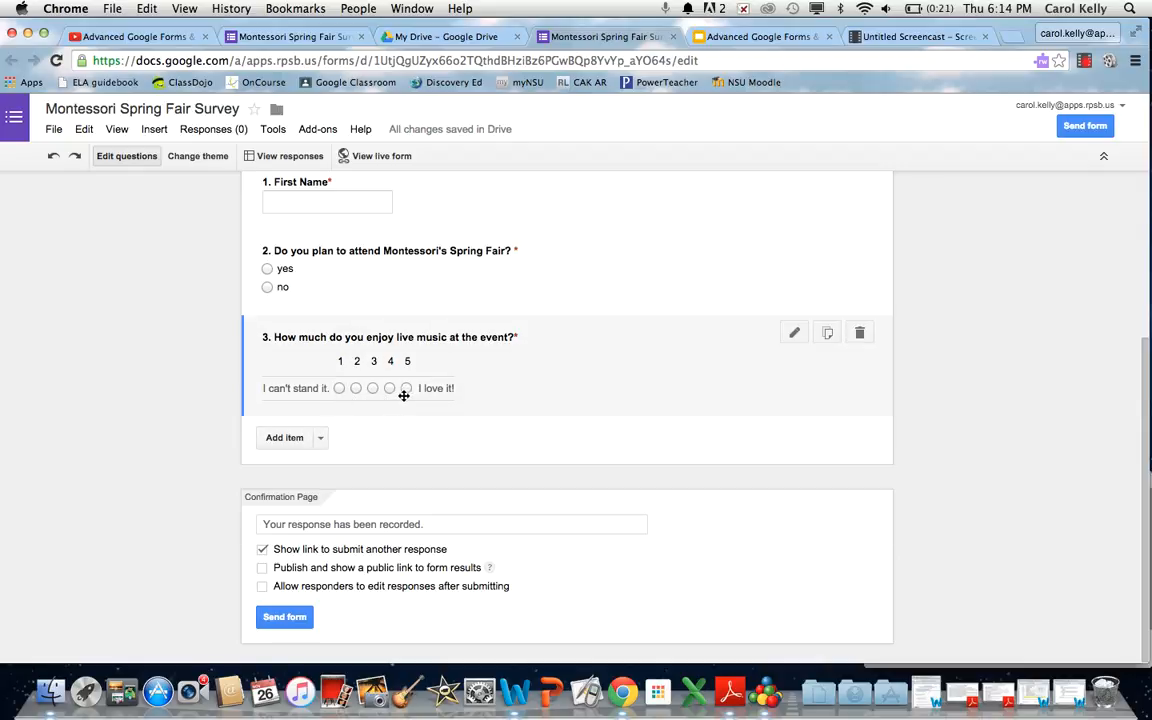
Add a fourth question, "4. How well do you like these foods?", with the Grid question type.
{"action": "left_click", "coordinate": [283, 438]}
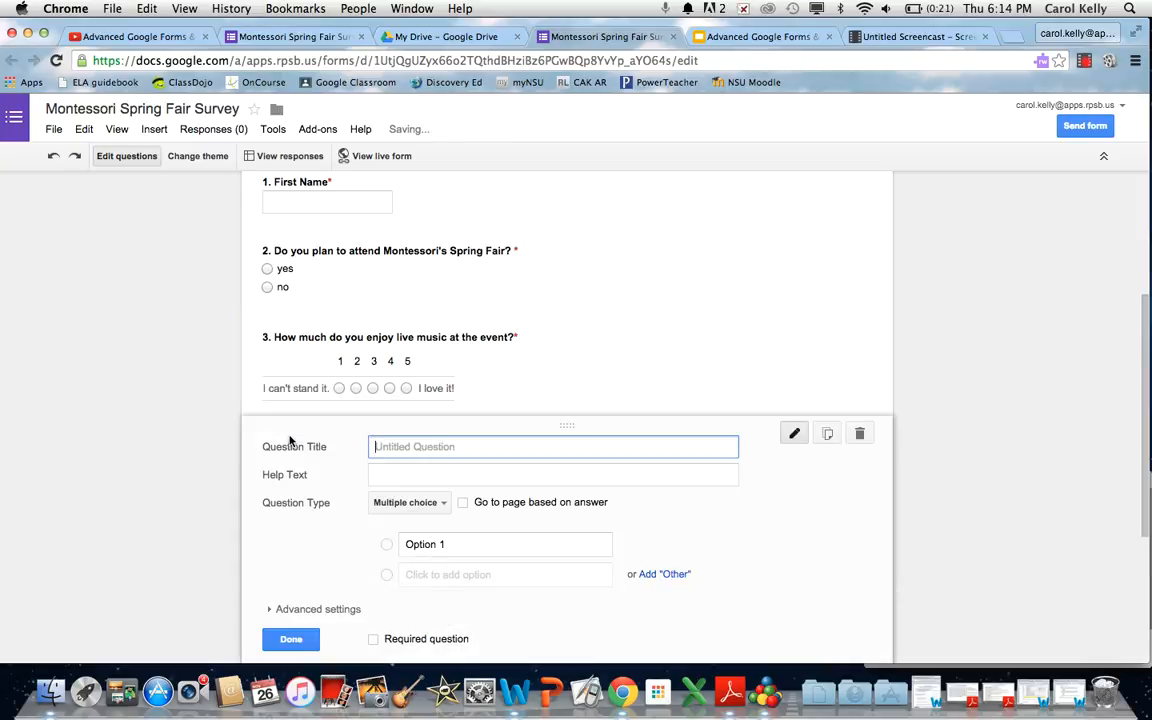
{"action": "type", "text": "4.  "}
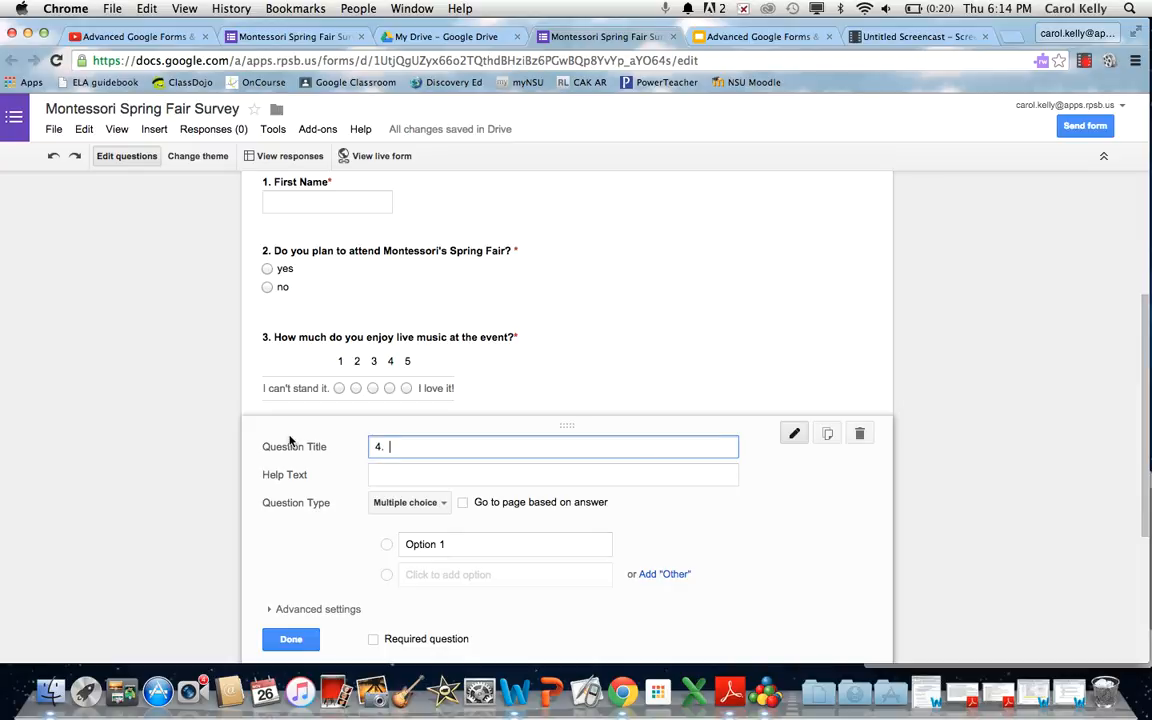
{"action": "type", "text": "How well do you like thes"}
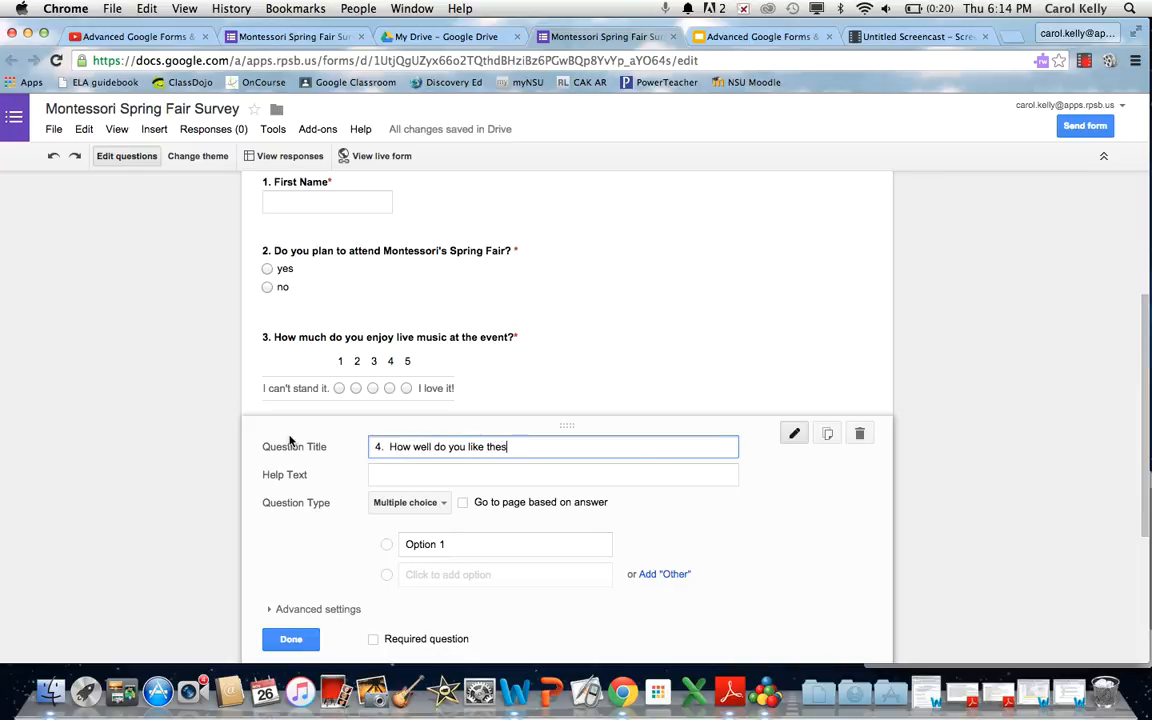
{"action": "type", "text": "e foods?"}
{"action": "left_click", "coordinate": [420, 506]}
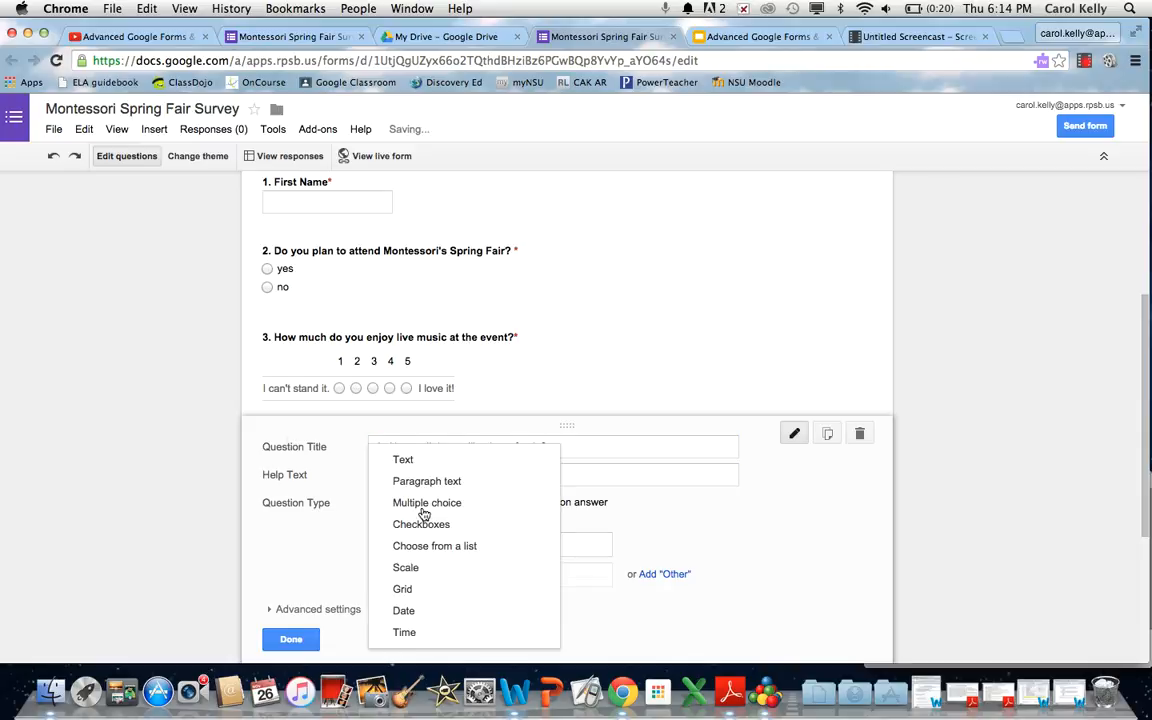
{"action": "left_click", "coordinate": [404, 589]}
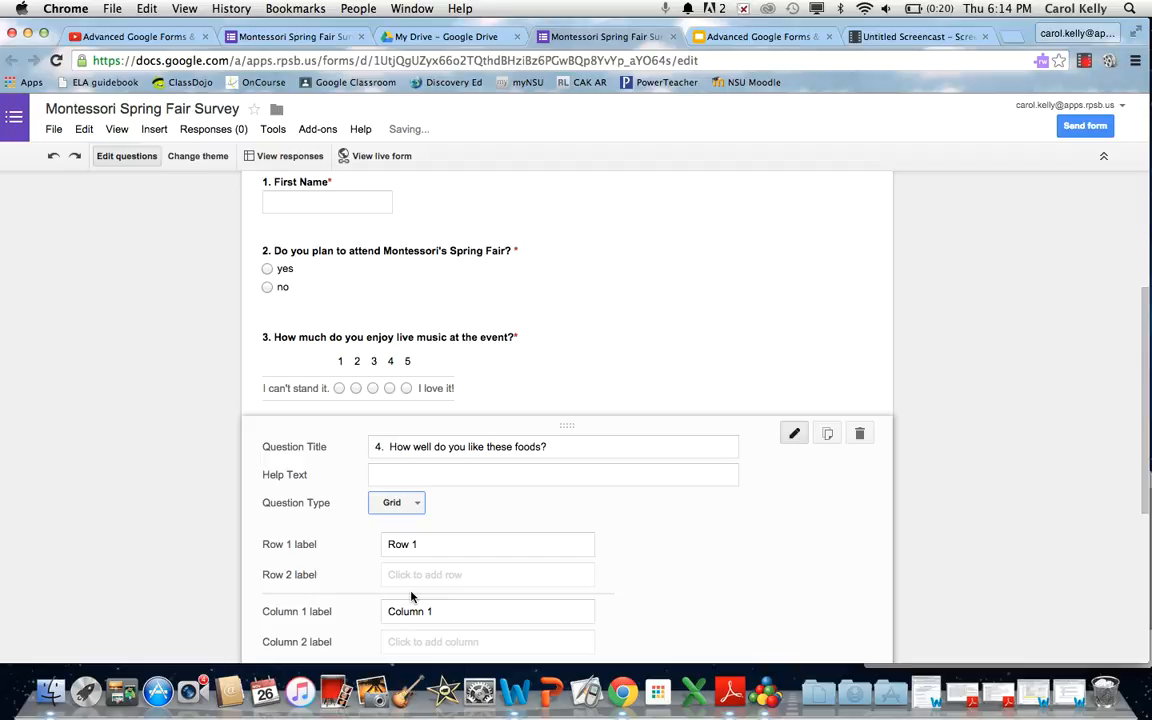
Label the grid rows of question 4 "Hot dog", "Hamburger" and "Nachos".
{"action": "scroll", "coordinate": [645, 515], "scroll_direction": "down", "scroll_amount": 4}
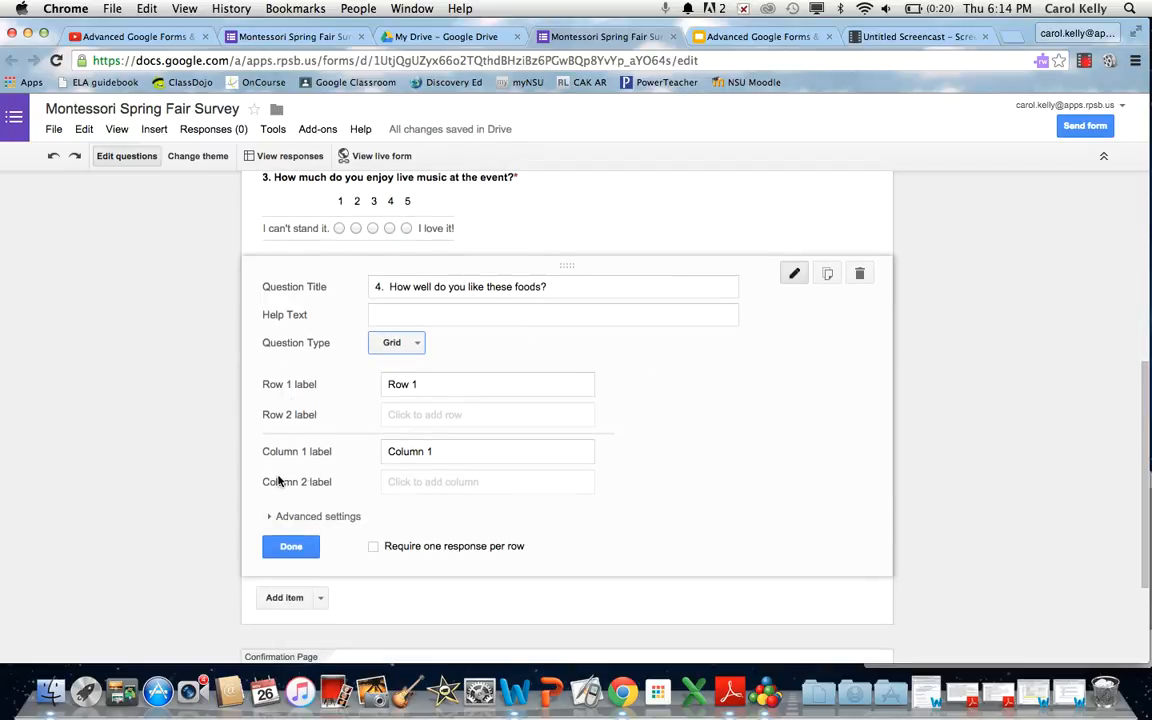
{"action": "left_click", "coordinate": [437, 388]}
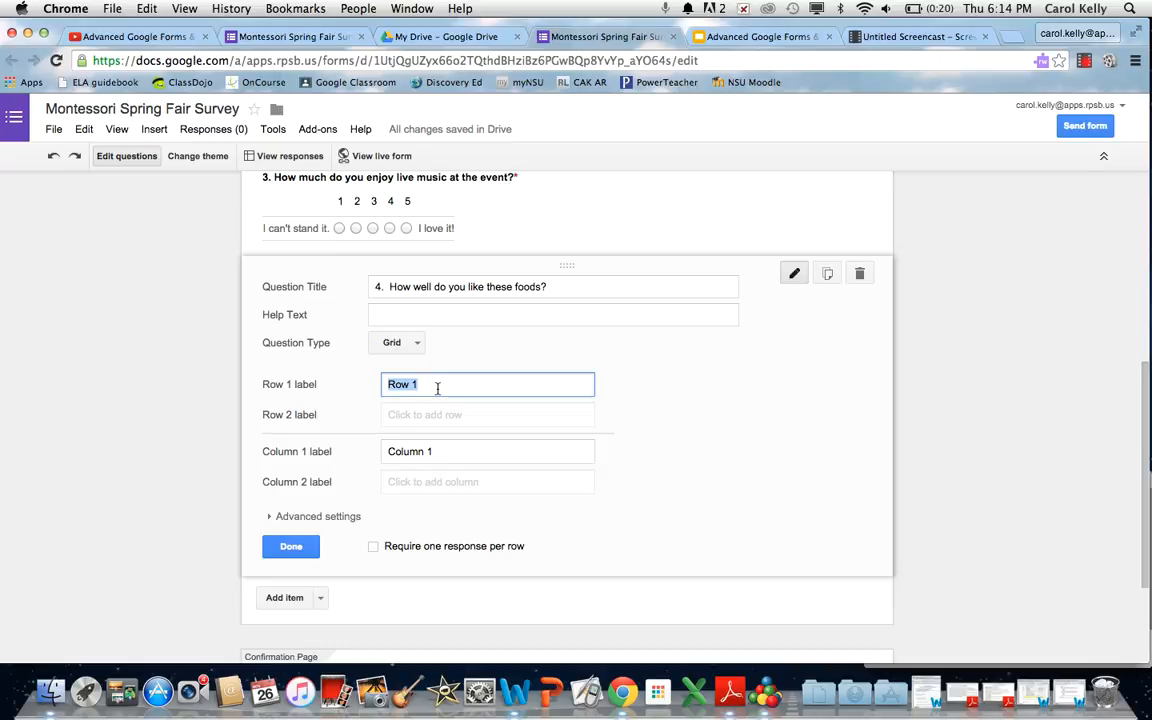
{"action": "type", "text": "Hot g"}
{"action": "type", "text": "og"}
{"action": "key", "text": "Tab"}
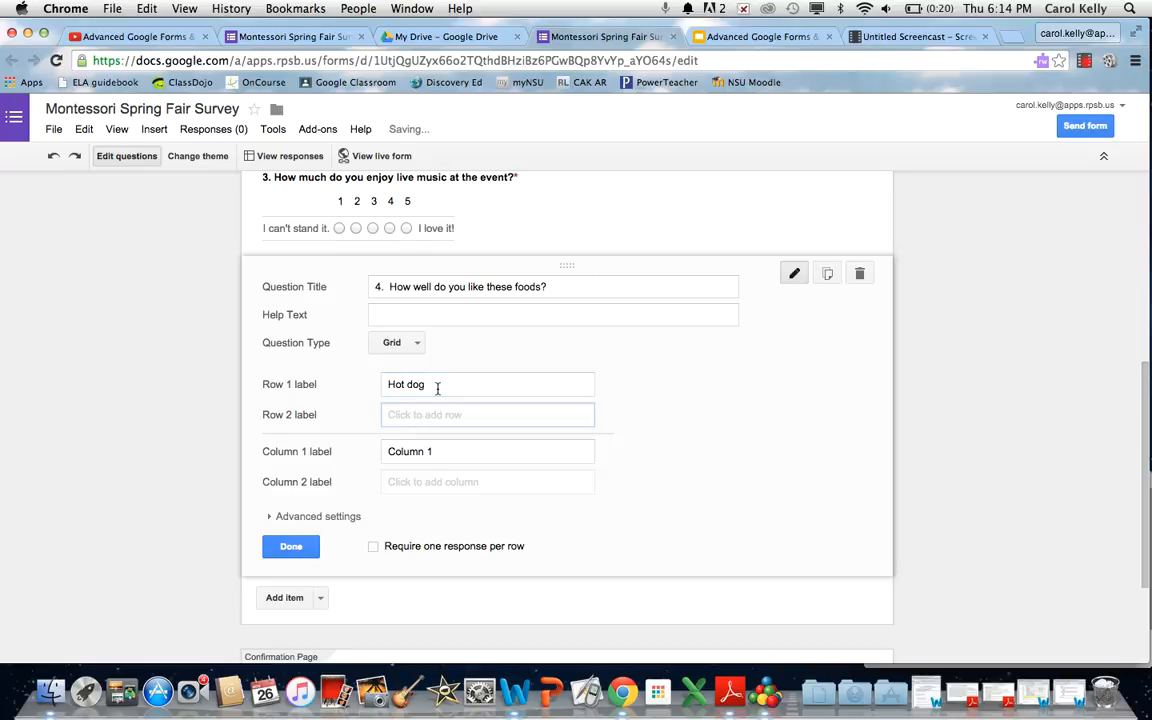
{"action": "type", "text": "Hamburger"}
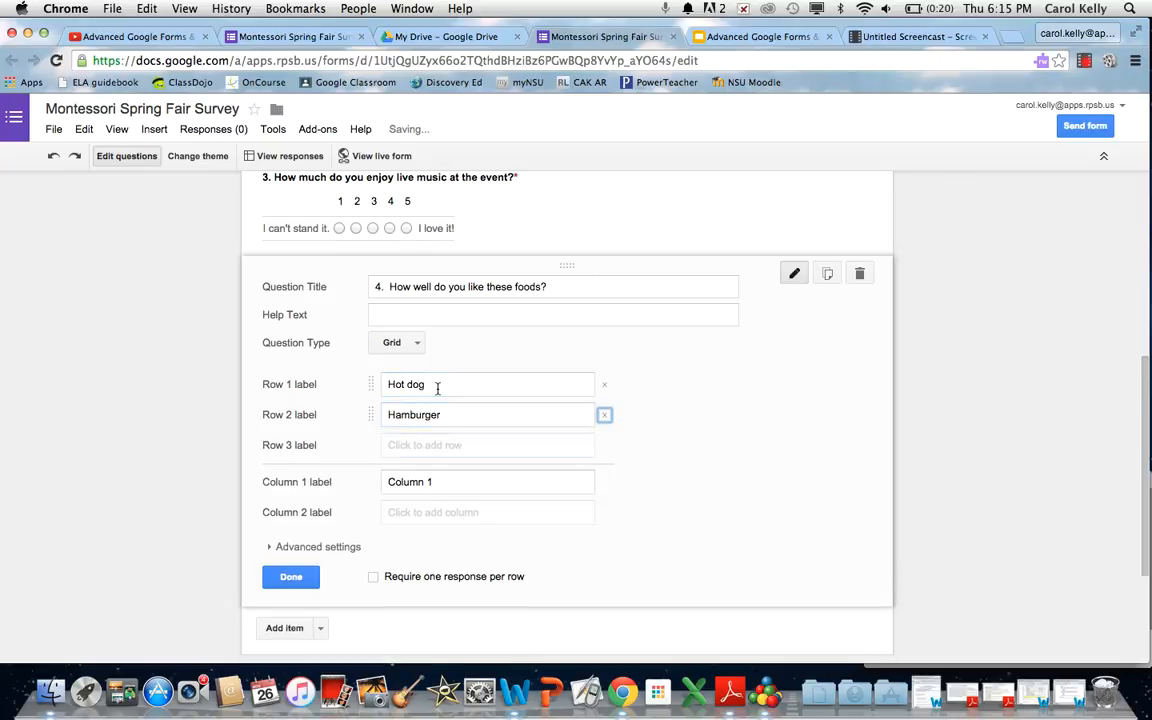
{"action": "key", "text": "Tab"}
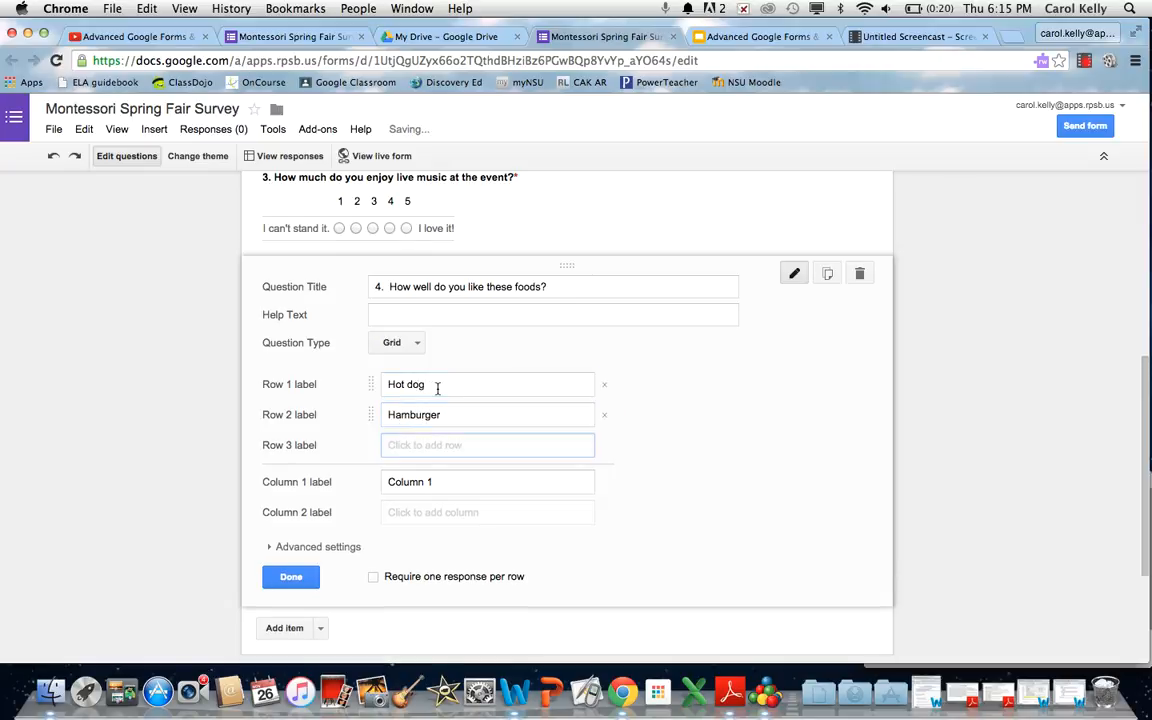
{"action": "type", "text": "Nachos"}
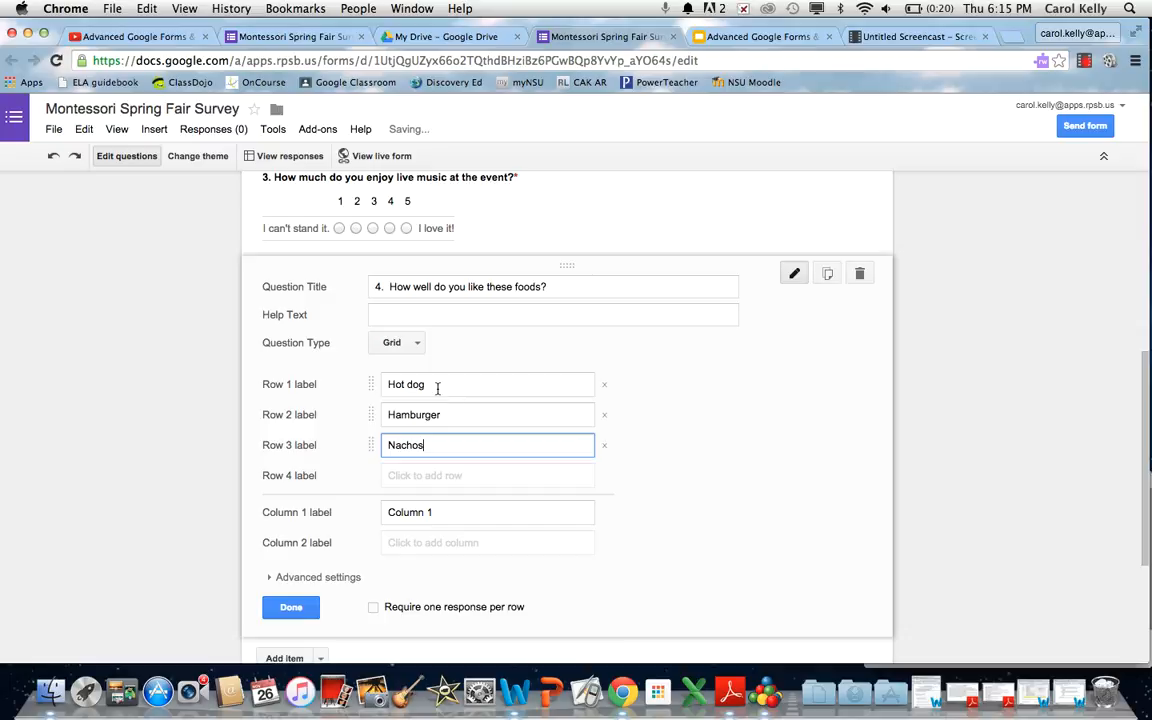
Label the grid columns of question 4 "Not at all", "It's okay." and "My favorite!".
{"action": "left_click", "coordinate": [423, 513]}
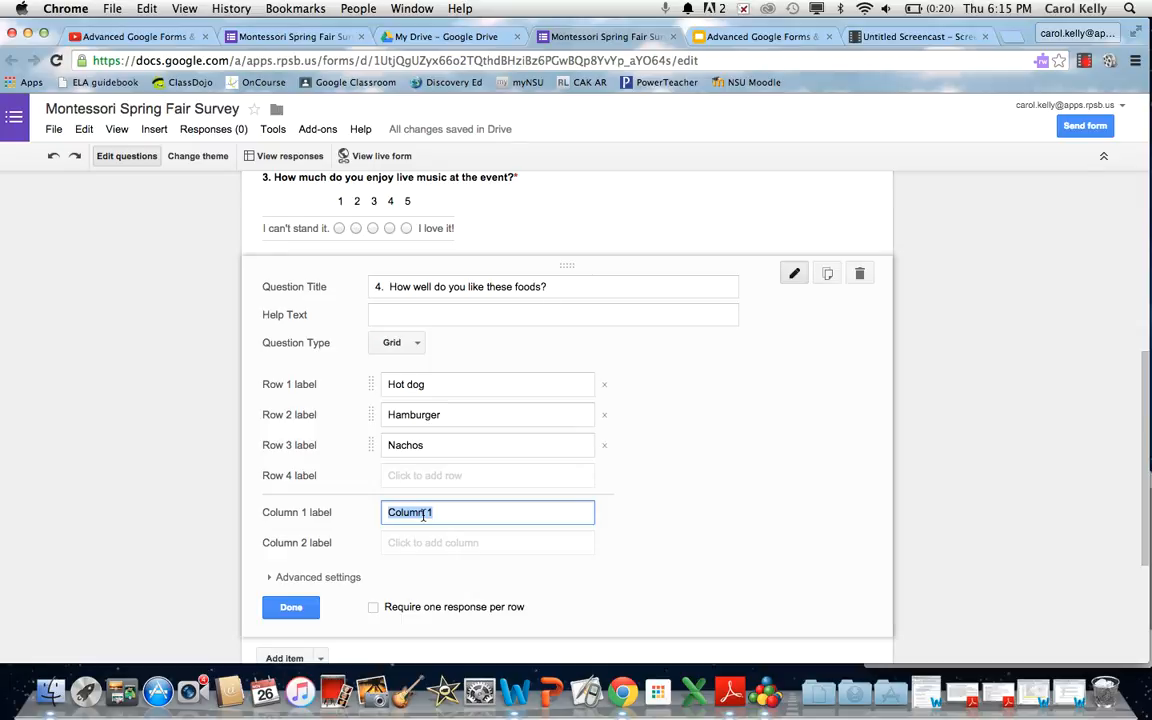
{"action": "type", "text": "Not at all"}
{"action": "key", "text": "Tab"}
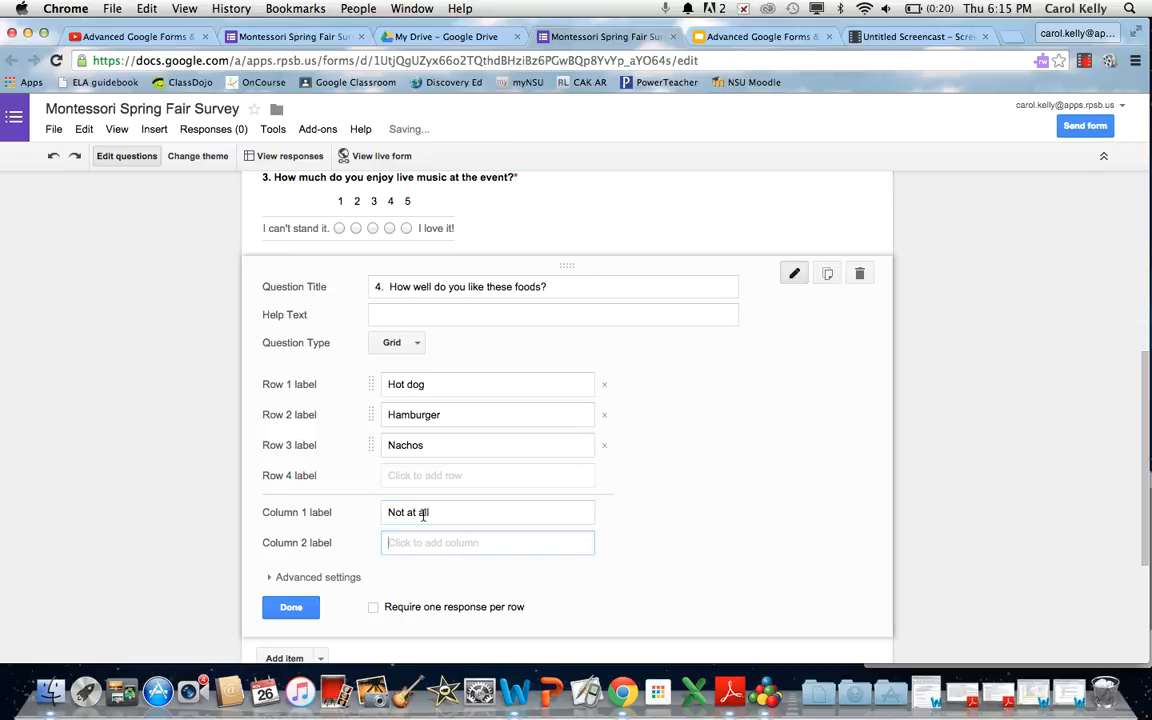
{"action": "type", "text": "Some"}
{"action": "key", "text": "BackSpace"}
{"action": "key", "text": "BackSpace"}
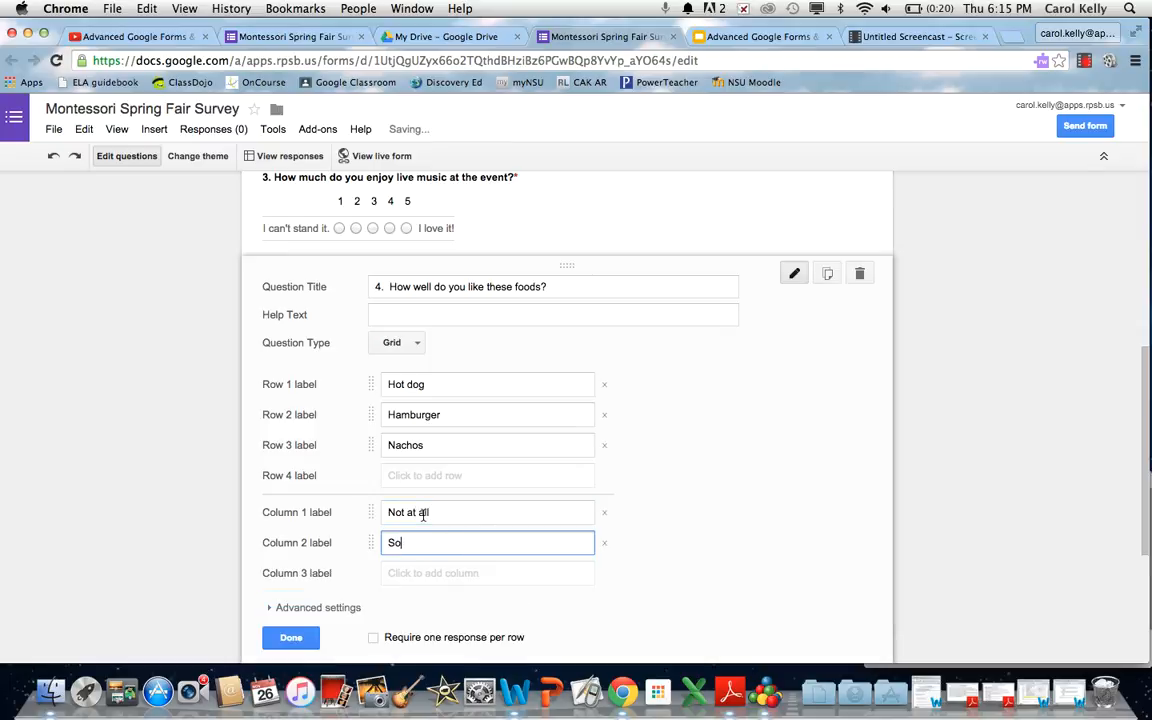
{"action": "key", "text": "BackSpace"}
{"action": "key", "text": "BackSpace"}
{"action": "type", "text": "It's oka"}
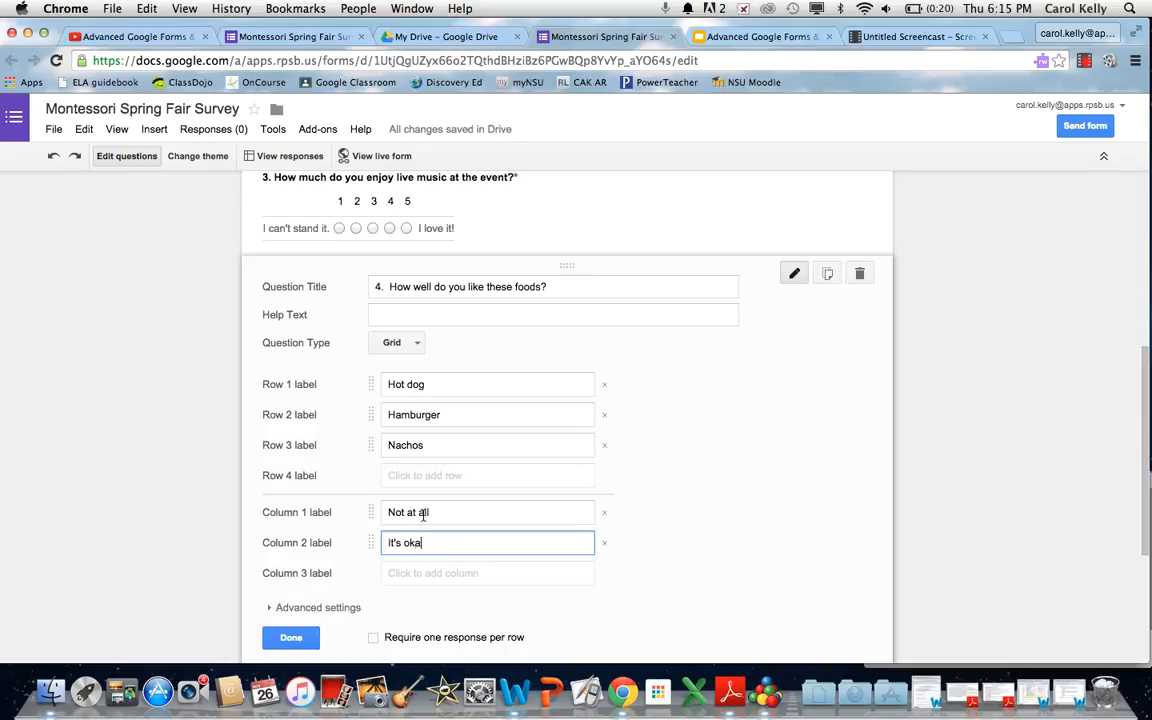
{"action": "type", "text": "y."}
{"action": "key", "text": "Tab"}
{"action": "key", "text": "Tab"}
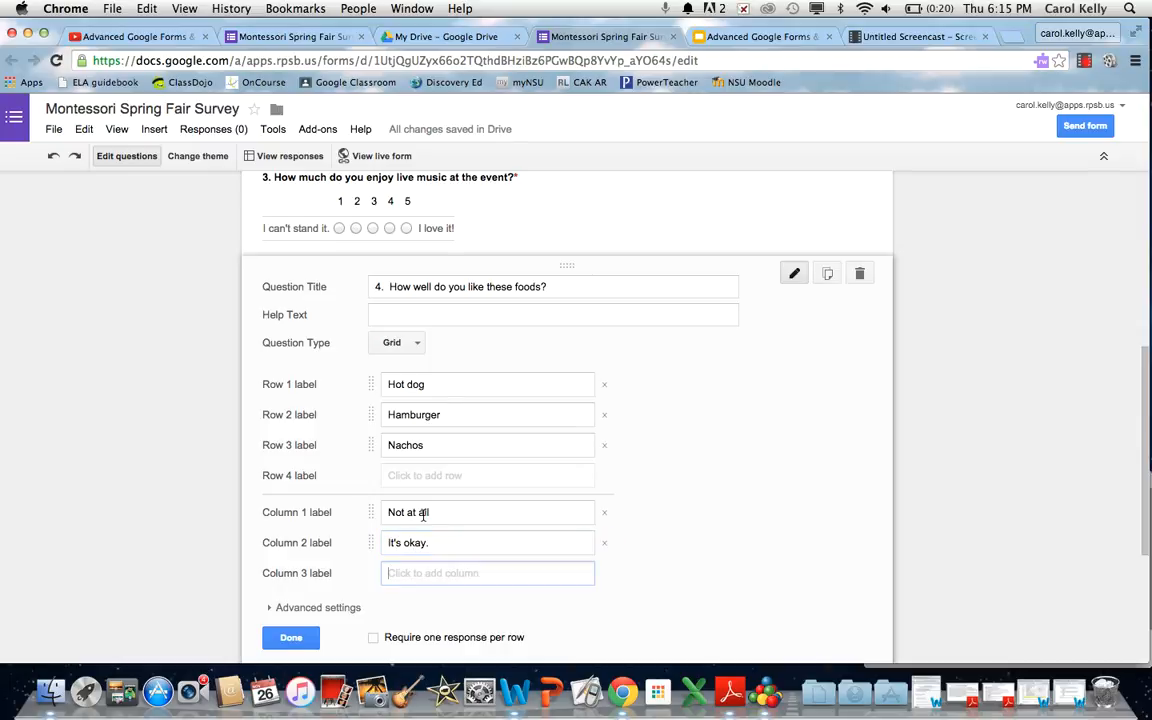
{"action": "type", "text": "My fav"}
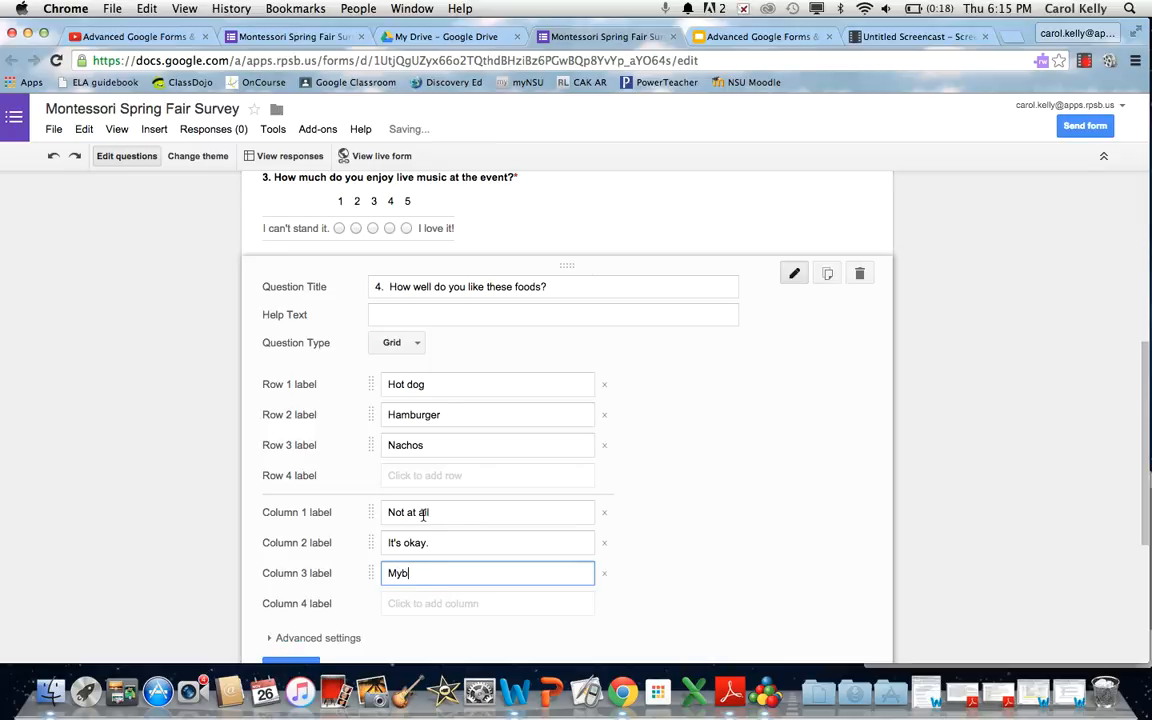
{"action": "type", "text": "orite!"}
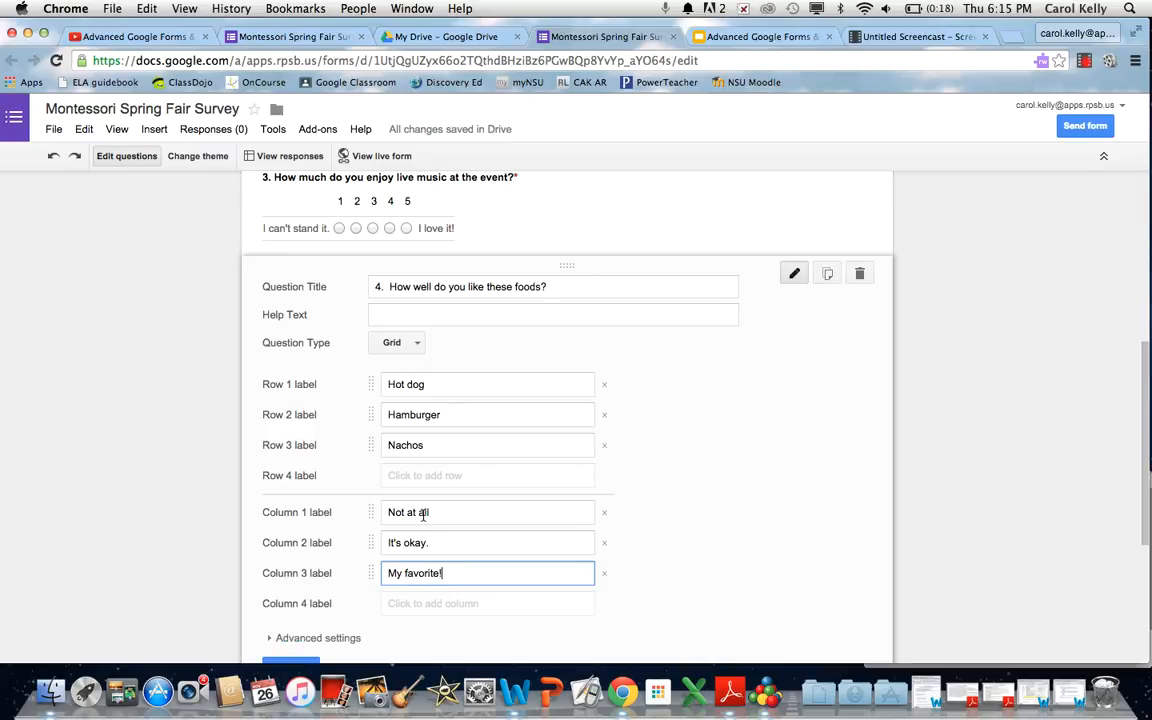
Require one response per row in question 4 and finish editing the question.
{"action": "scroll", "coordinate": [665, 527], "scroll_direction": "down", "scroll_amount": 3}
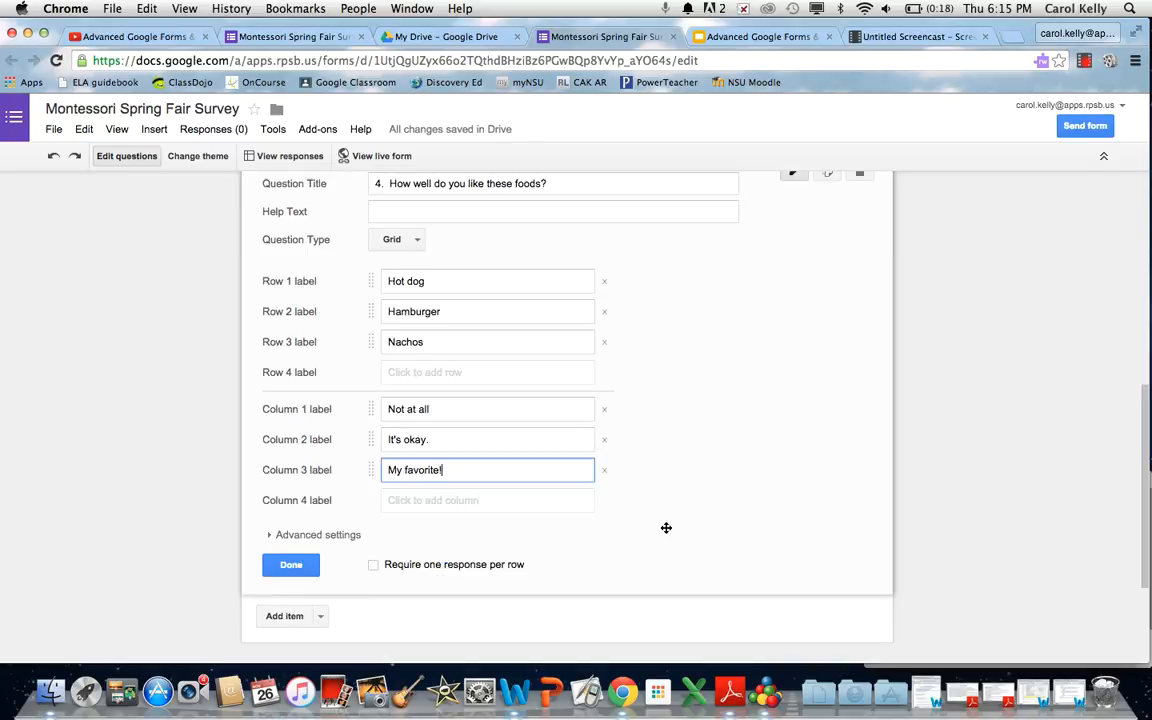
{"action": "left_click", "coordinate": [373, 504]}
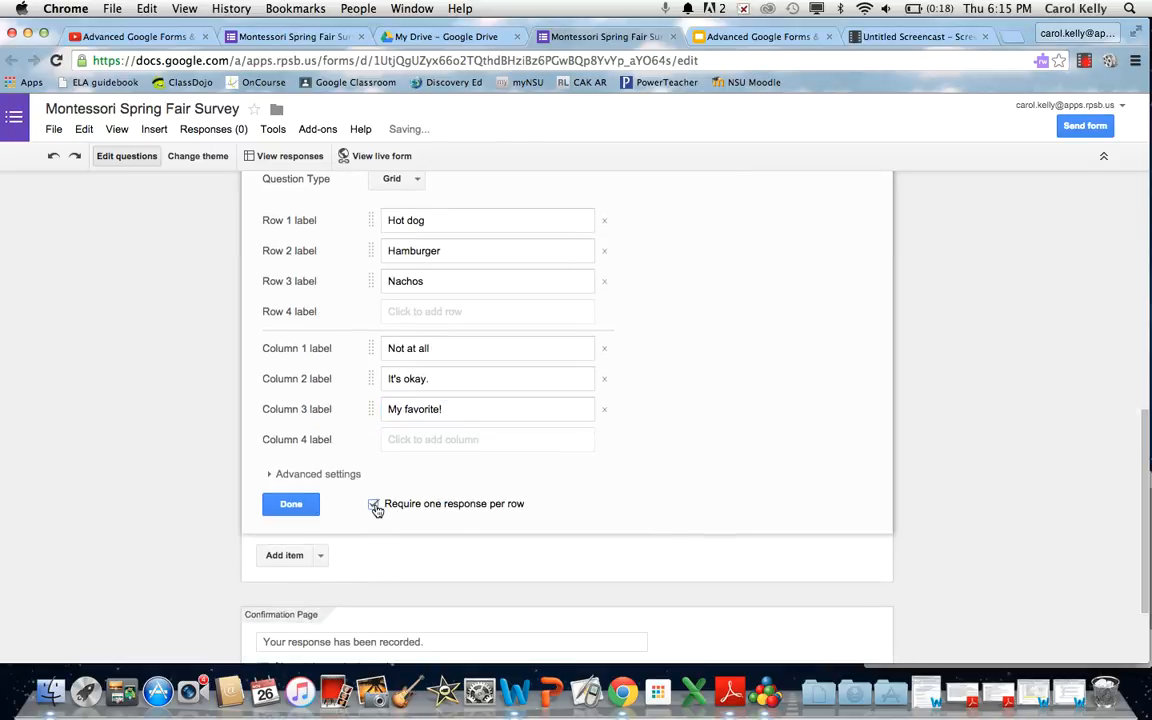
{"action": "left_click", "coordinate": [295, 504]}
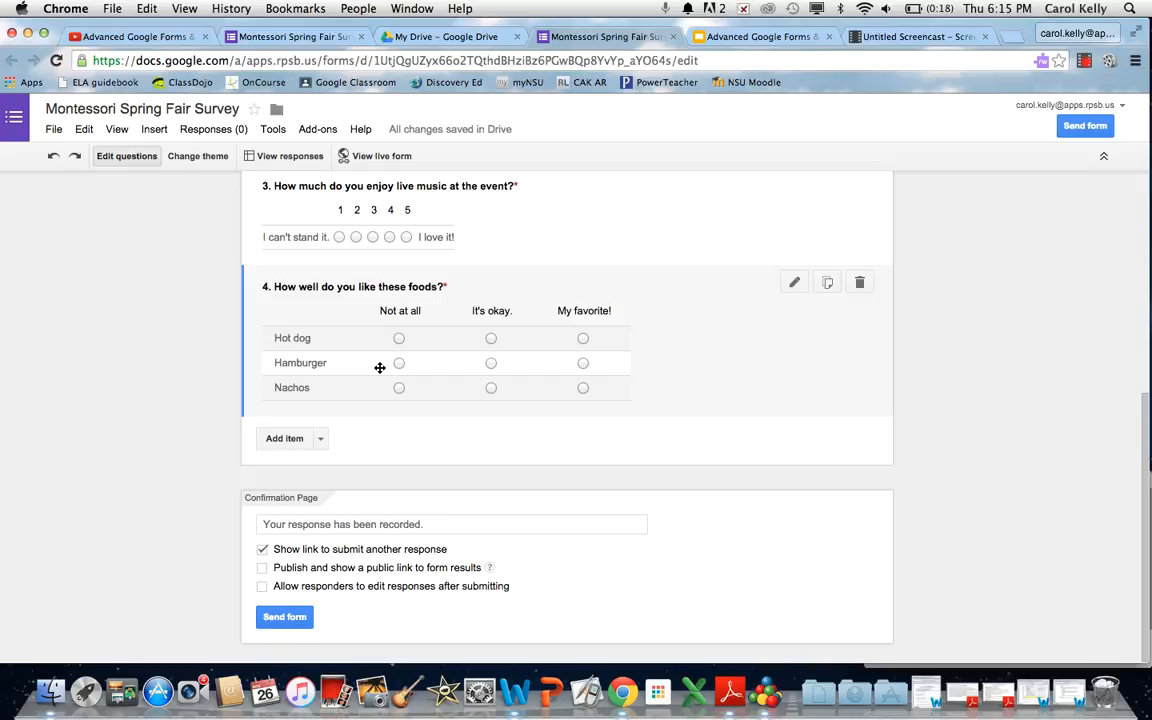
Add a fifth question, "5. How many children will be attending with you this year?", with the Choose from a list type.
{"action": "left_click", "coordinate": [288, 440]}
{"action": "type", "text": "5. "}
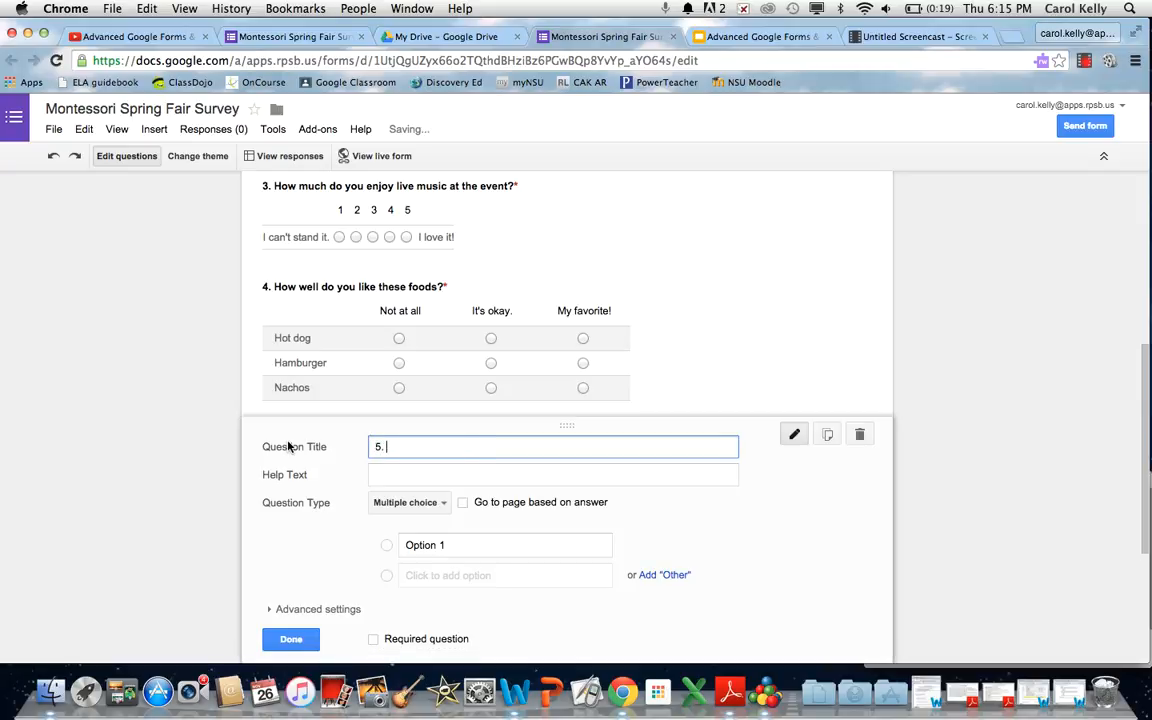
{"action": "type", "text": " H"}
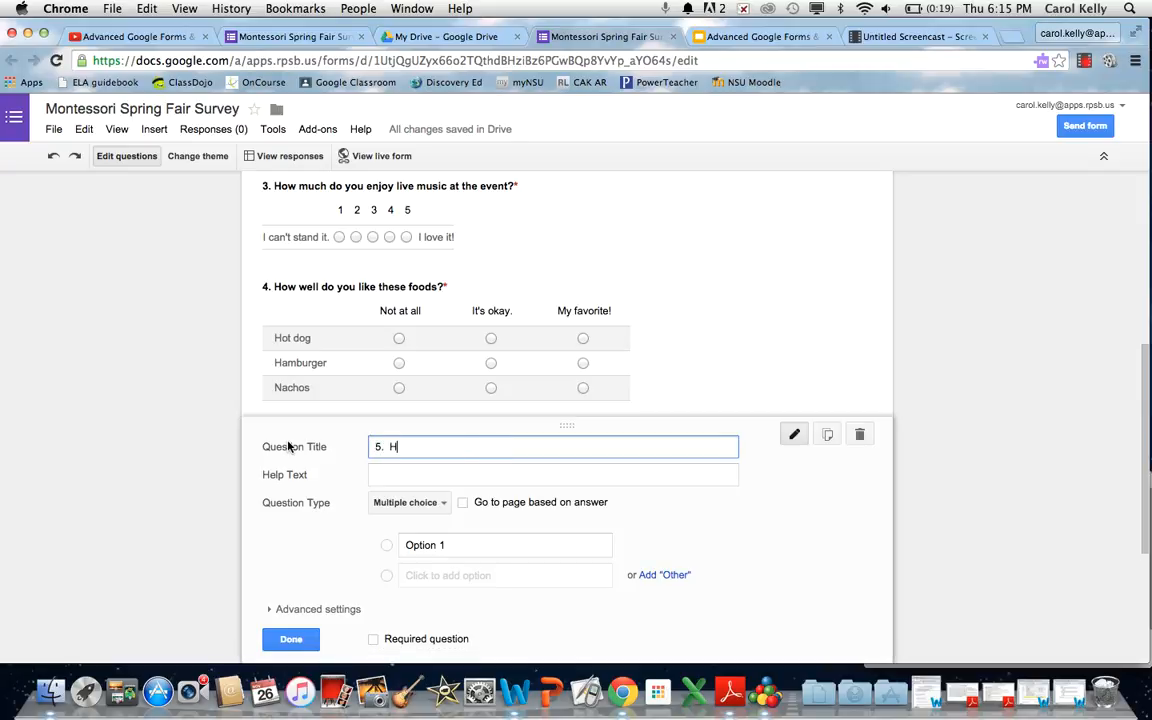
{"action": "type", "text": "ow many children will be atten"}
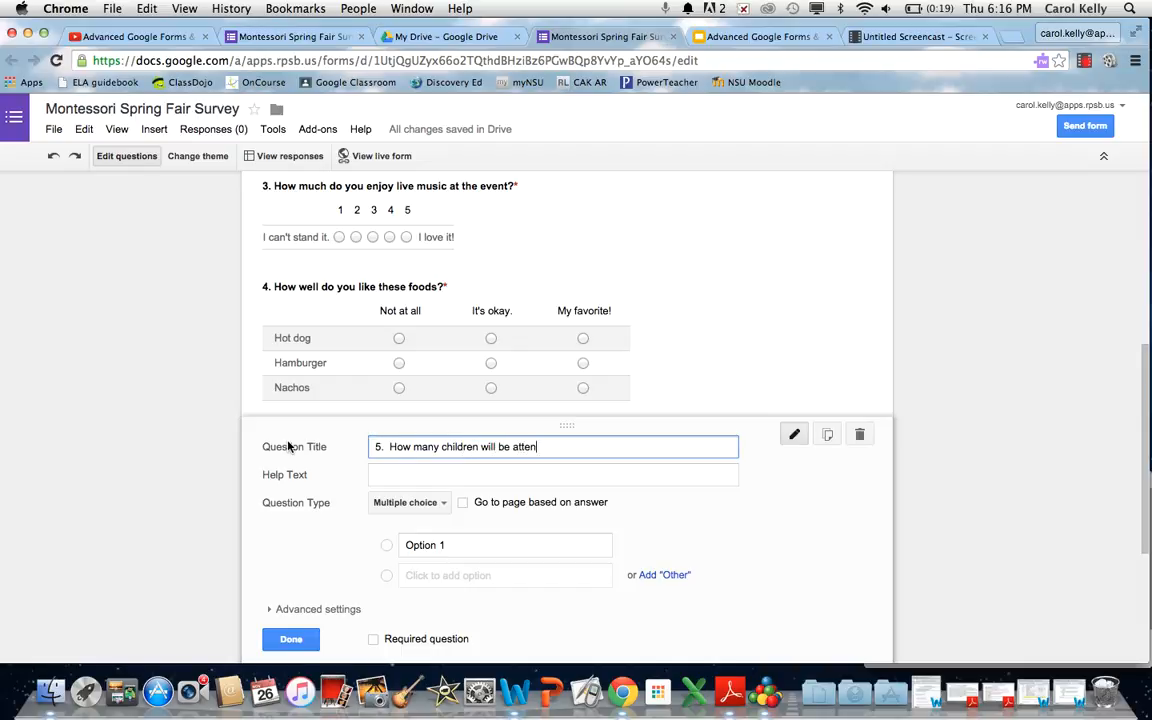
{"action": "type", "text": "ding with you this year"}
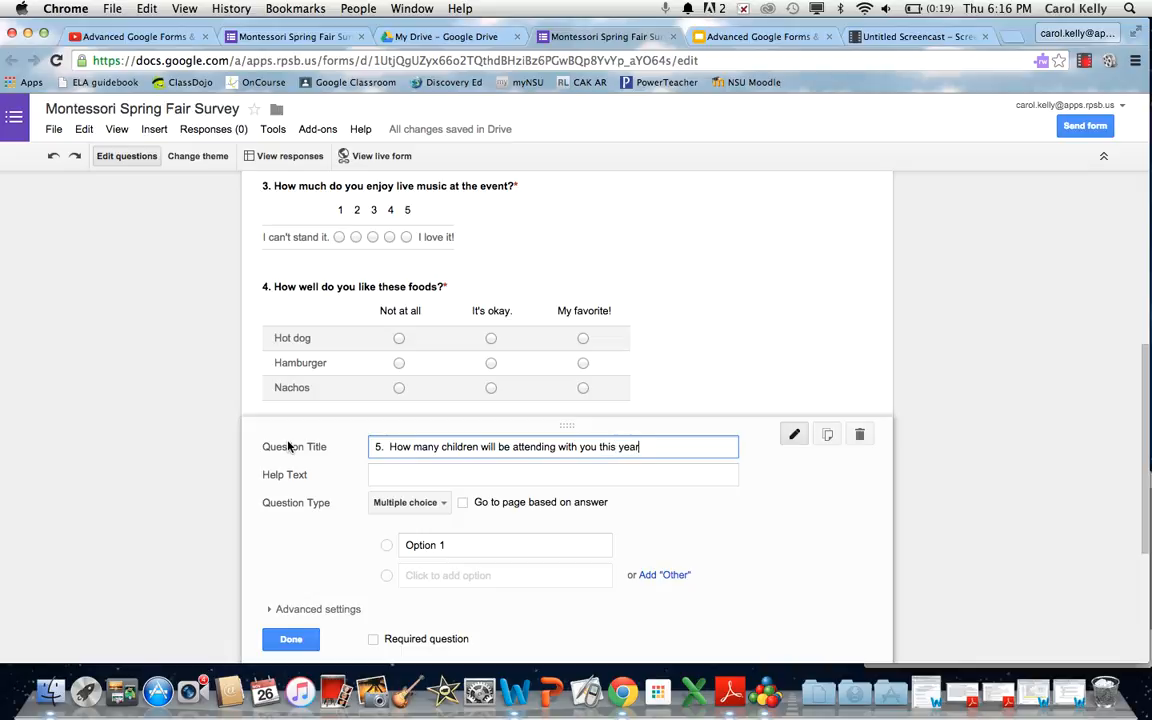
{"action": "type", "text": "?"}
{"action": "left_click", "coordinate": [412, 506]}
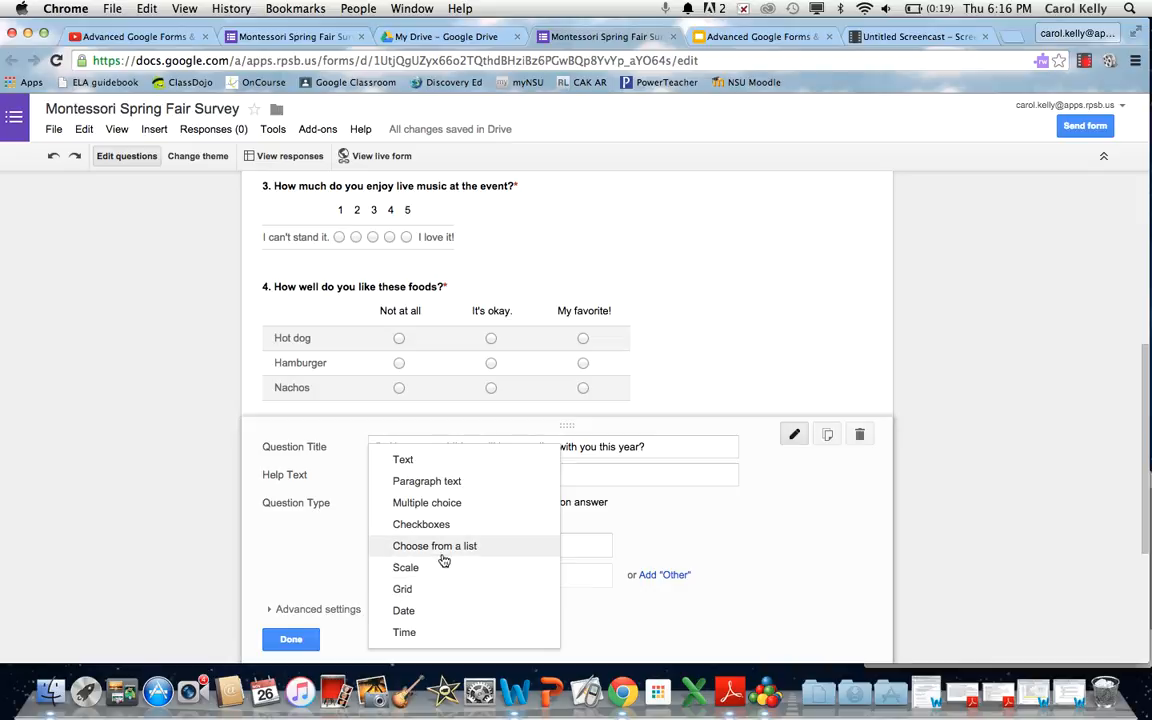
{"action": "left_click", "coordinate": [447, 547]}
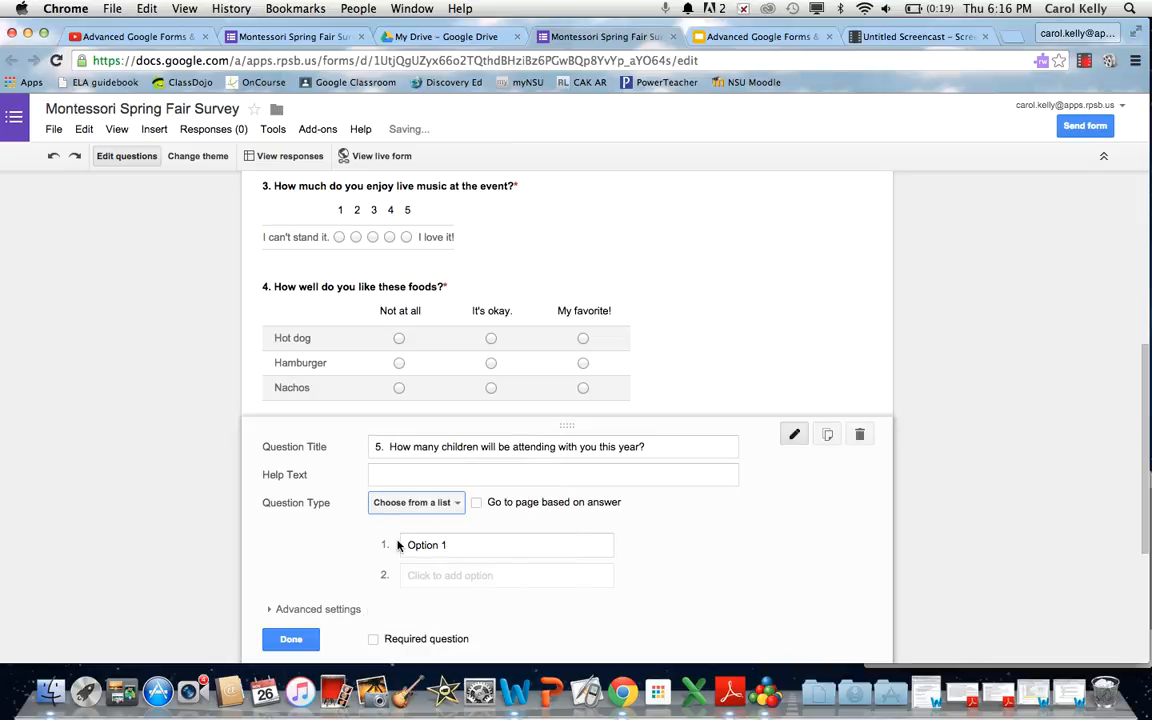
Enter "1", "2", "3" and "4" as the list options of question 5.
{"action": "left_click", "coordinate": [437, 547]}
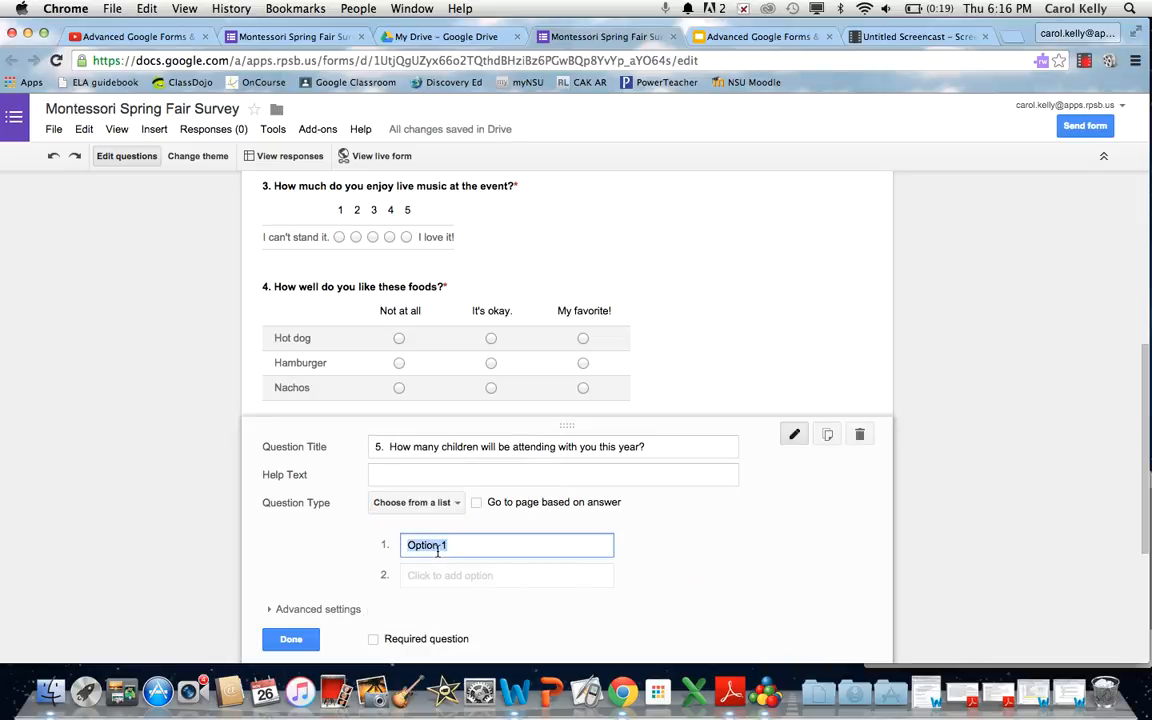
{"action": "type", "text": "Child"}
{"action": "key", "text": "BackSpace"}
{"action": "key", "text": "BackSpace"}
{"action": "key", "text": "BackSpace"}
{"action": "key", "text": "BackSpace"}
{"action": "key", "text": "BackSpace"}
{"action": "key", "text": "BackSpace"}
{"action": "type", "text": "1"}
{"action": "key", "text": "Return"}
{"action": "type", "text": "2"}
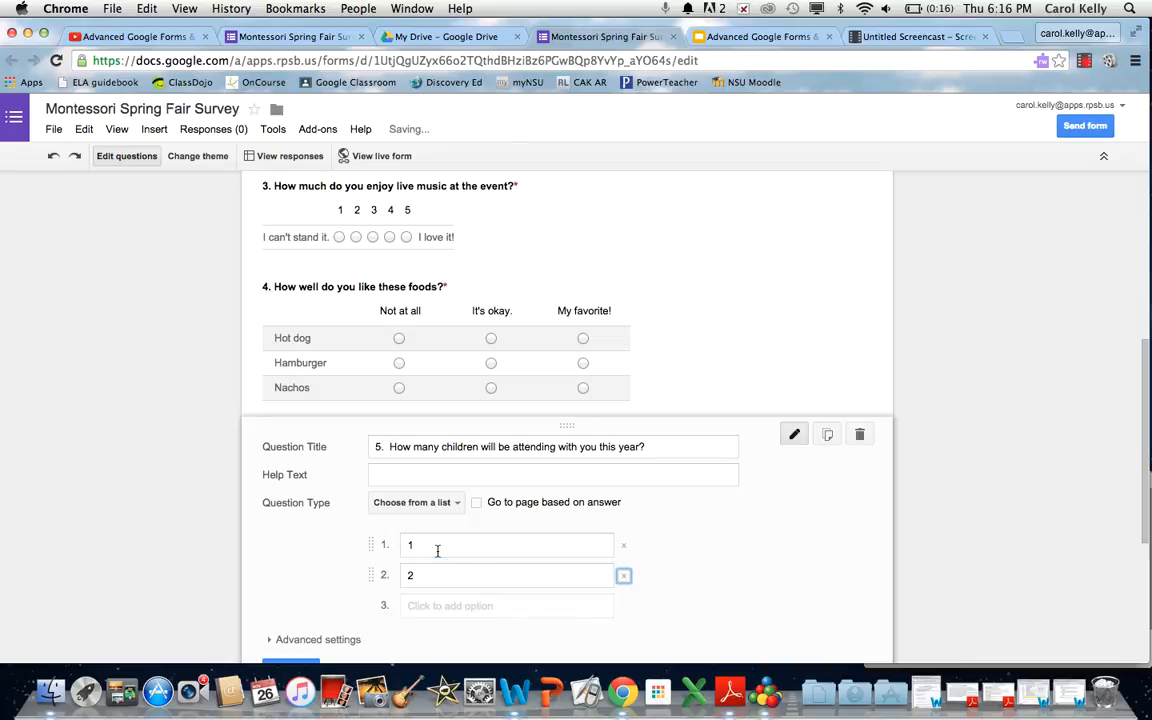
{"action": "key", "text": "Return"}
{"action": "type", "text": "3"}
{"action": "key", "text": "Return"}
{"action": "type", "text": "4"}
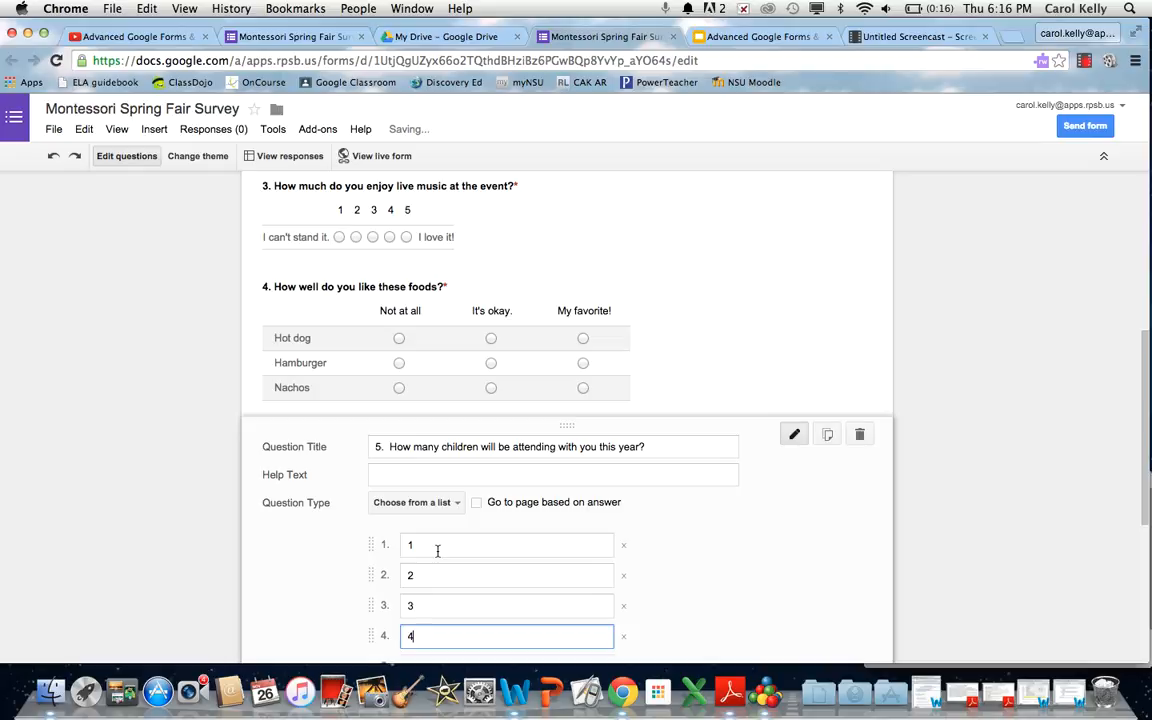
Make question 5 a required question and finish editing it.
{"action": "scroll", "coordinate": [731, 553], "scroll_direction": "down", "scroll_amount": 5}
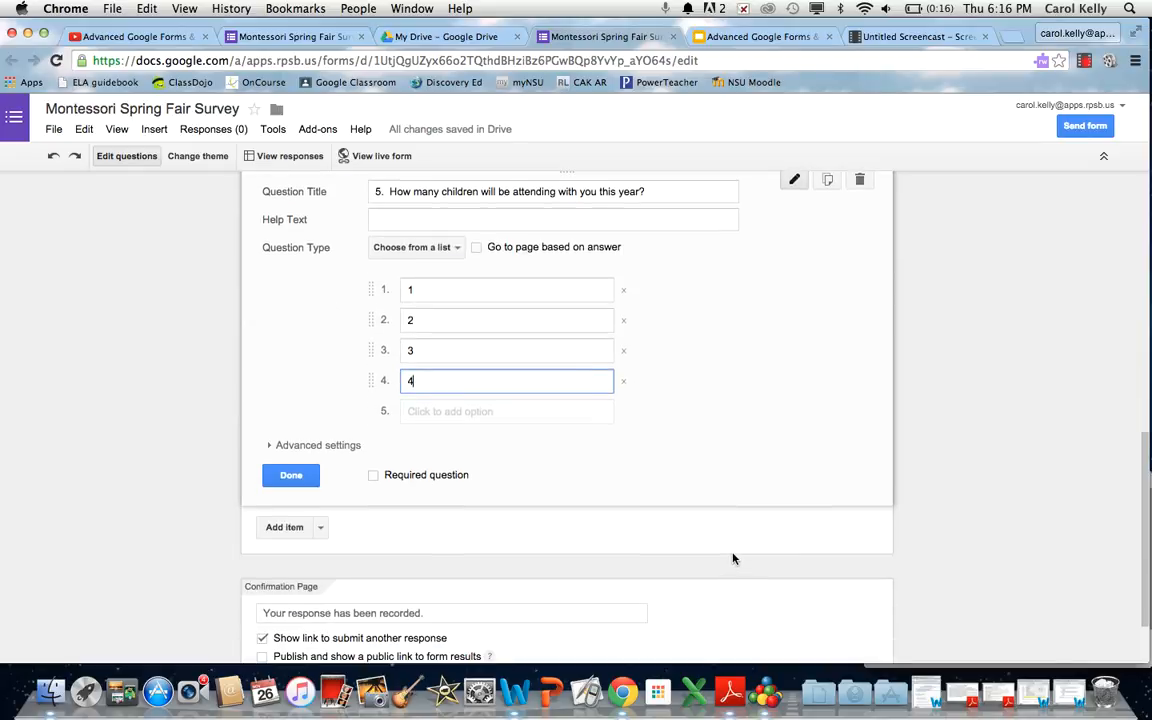
{"action": "left_click", "coordinate": [373, 476]}
{"action": "left_click", "coordinate": [301, 476]}
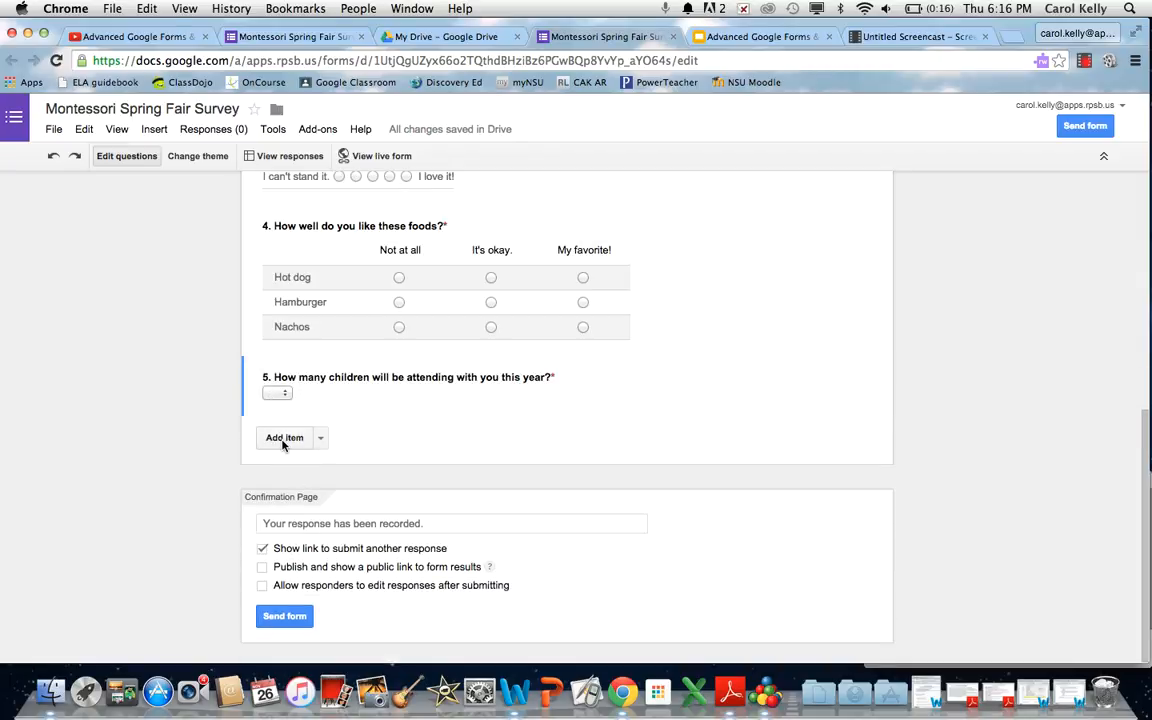
Add a question titled "What are the age ranges of the children attending?" with the Grid type.
{"action": "left_click", "coordinate": [284, 438]}
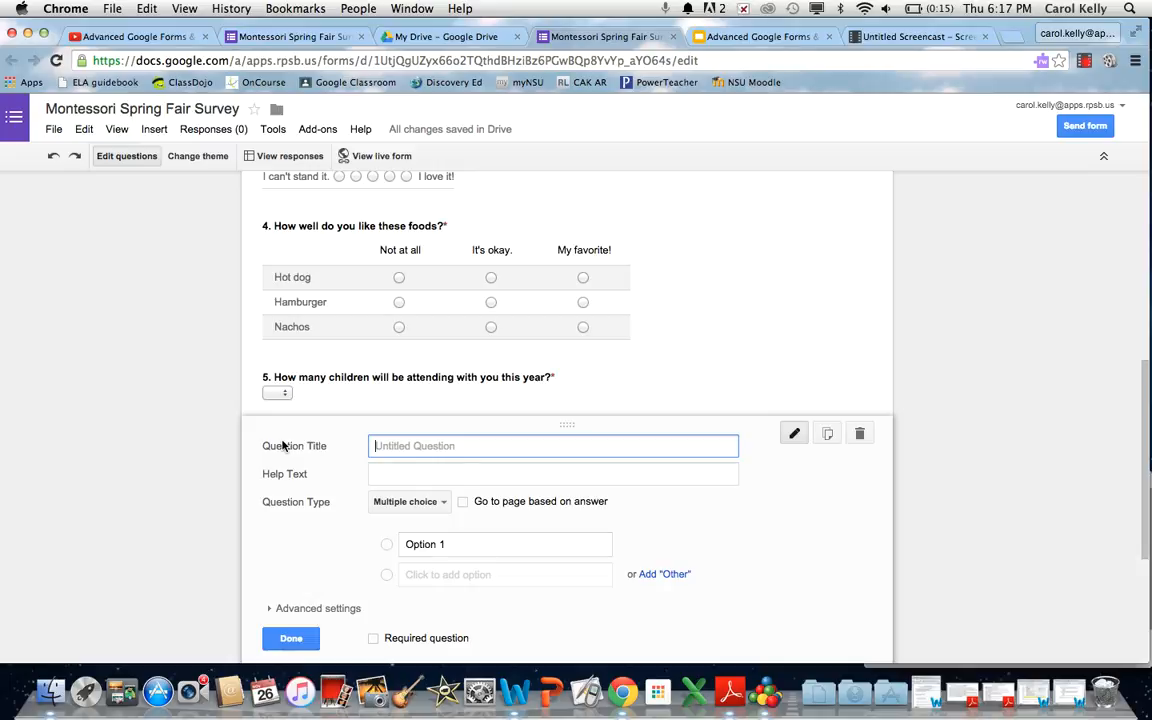
{"action": "type", "text": "What are the age ranges "}
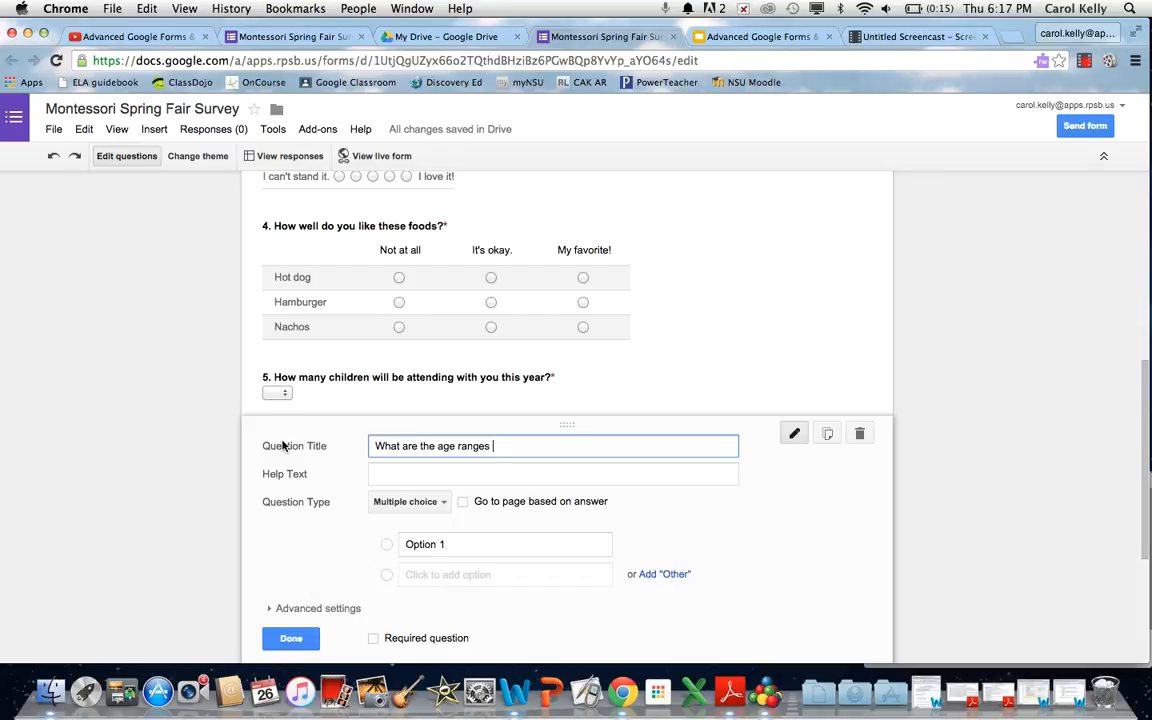
{"action": "type", "text": "of the children attending?"}
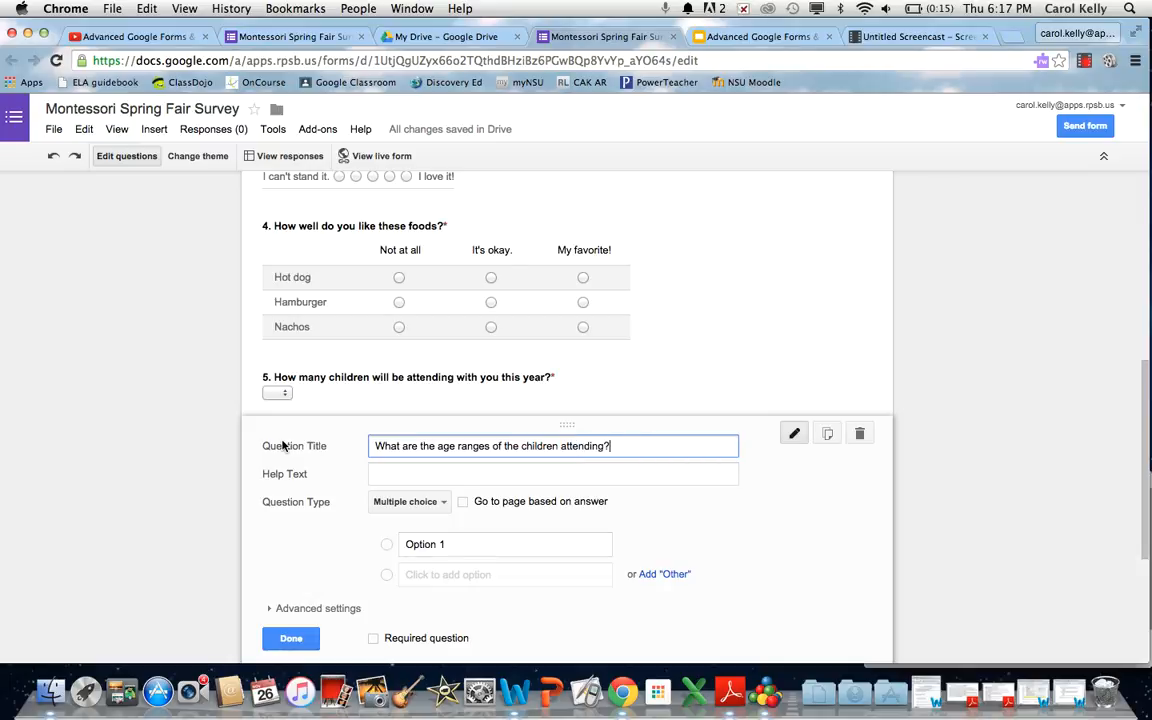
{"action": "left_click", "coordinate": [392, 504]}
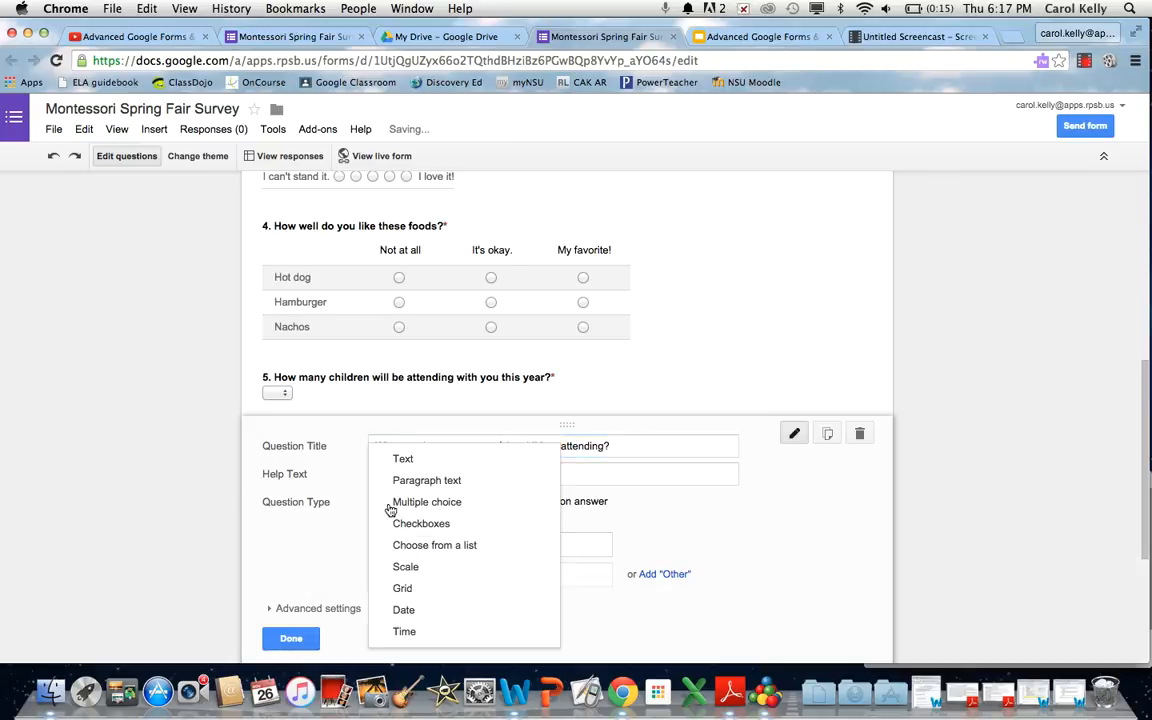
{"action": "left_click", "coordinate": [401, 590]}
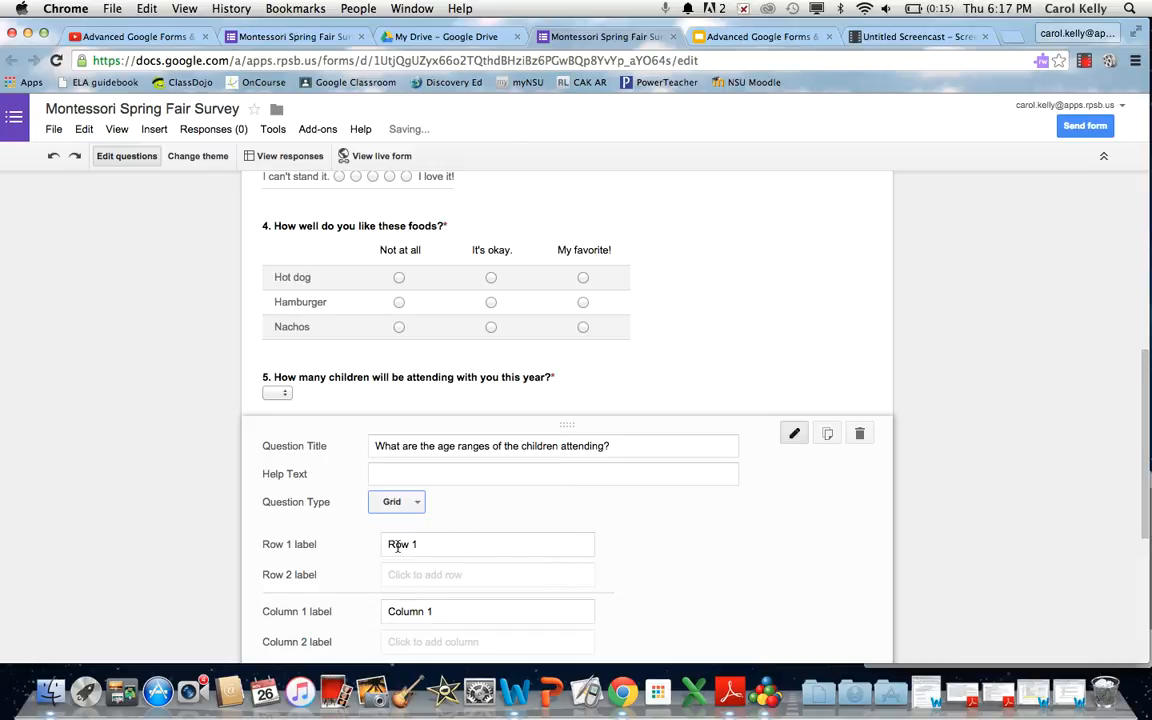
Label the rows of the age-range grid "Child 1", "Child 2", "Child 3" and "Child 4".
{"action": "left_click", "coordinate": [397, 546]}
{"action": "type", "text": "Child 1"}
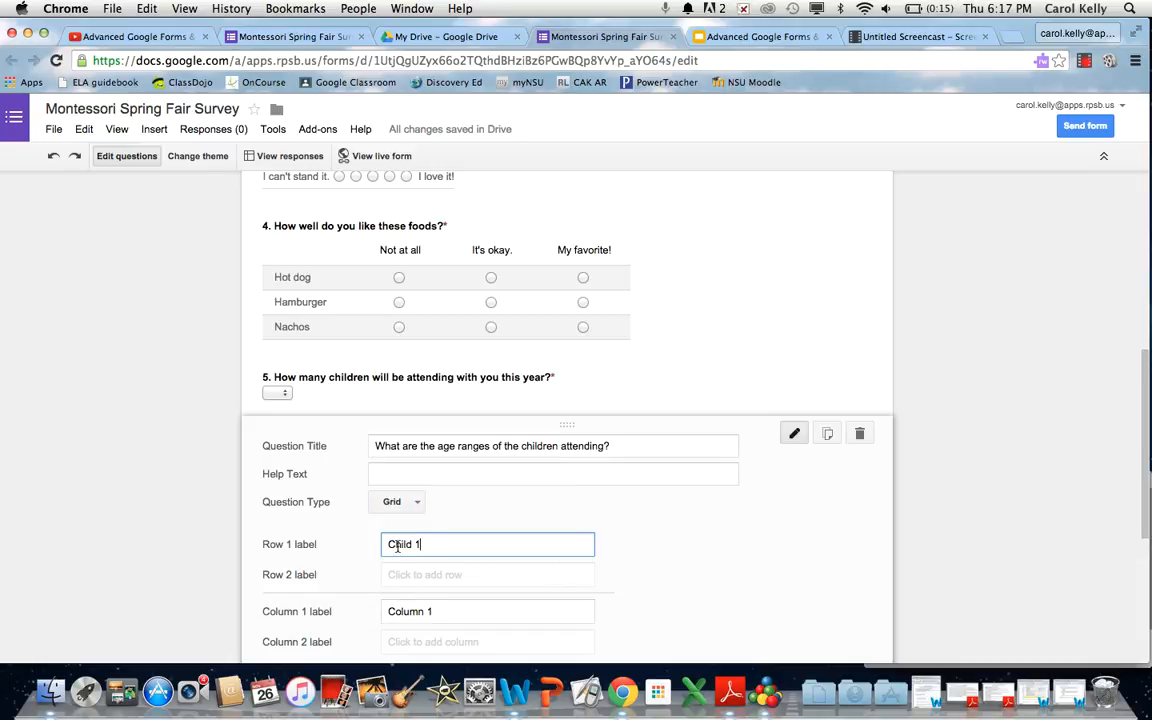
{"action": "key", "text": "Tab"}
{"action": "type", "text": "Child 2"}
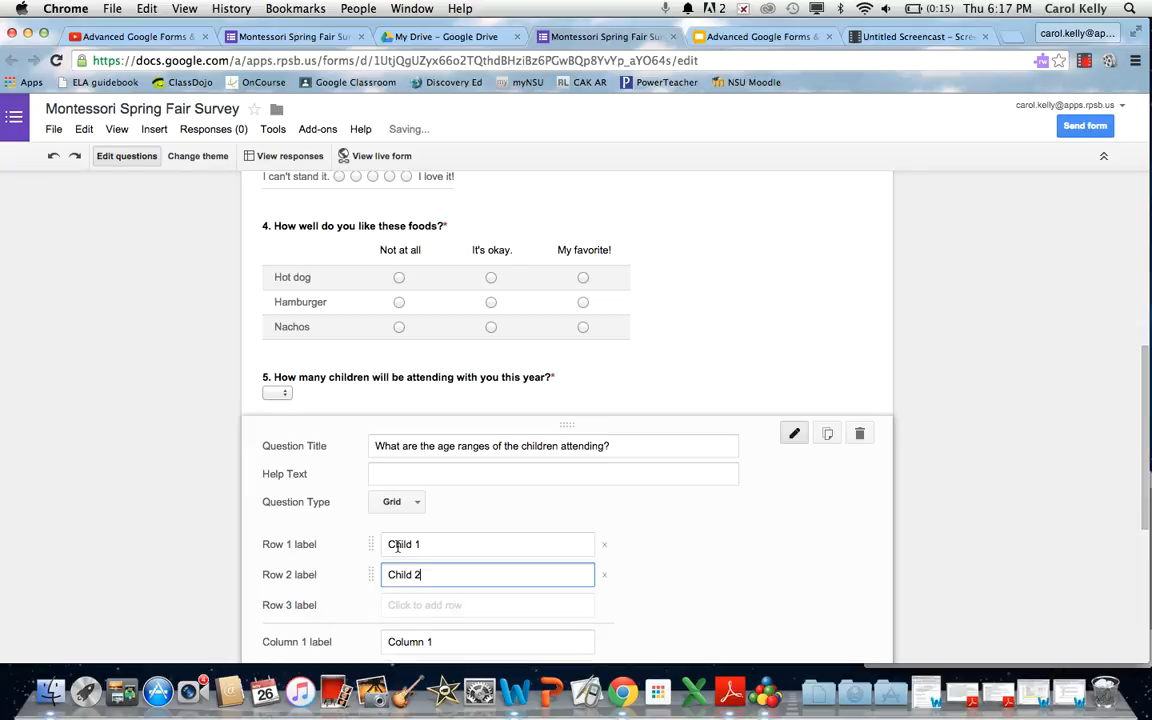
{"action": "key", "text": "Tab"}
{"action": "type", "text": "Child 3"}
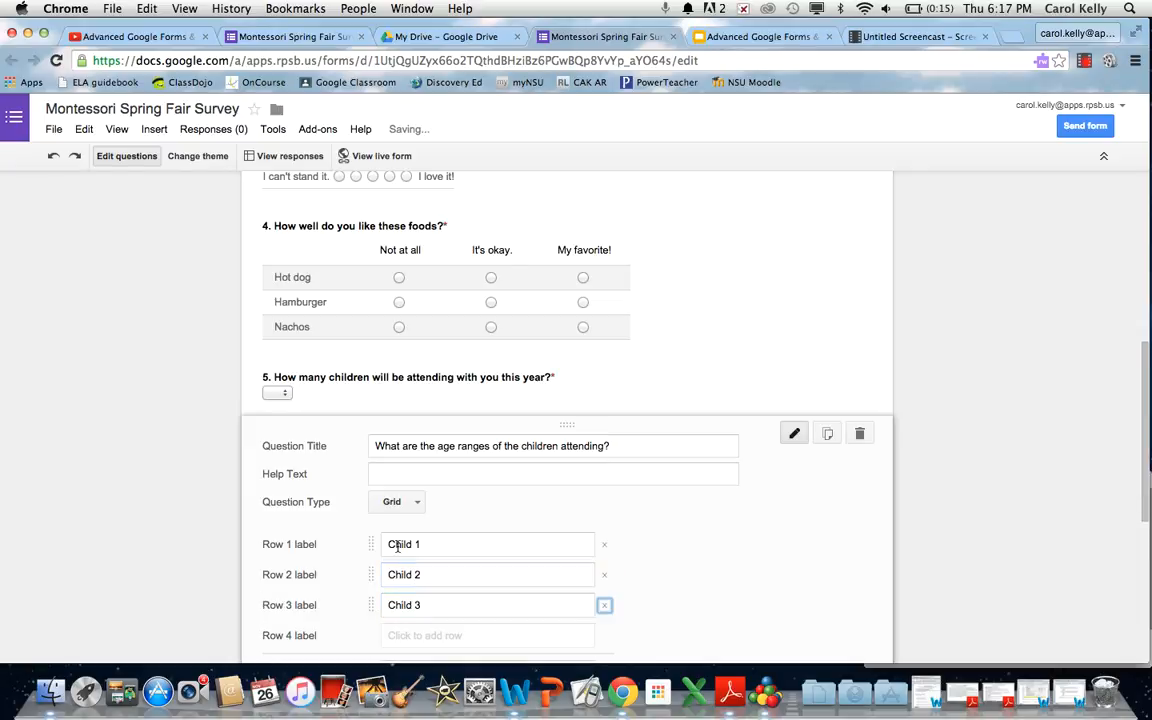
{"action": "key", "text": "Tab"}
{"action": "type", "text": "Child 4"}
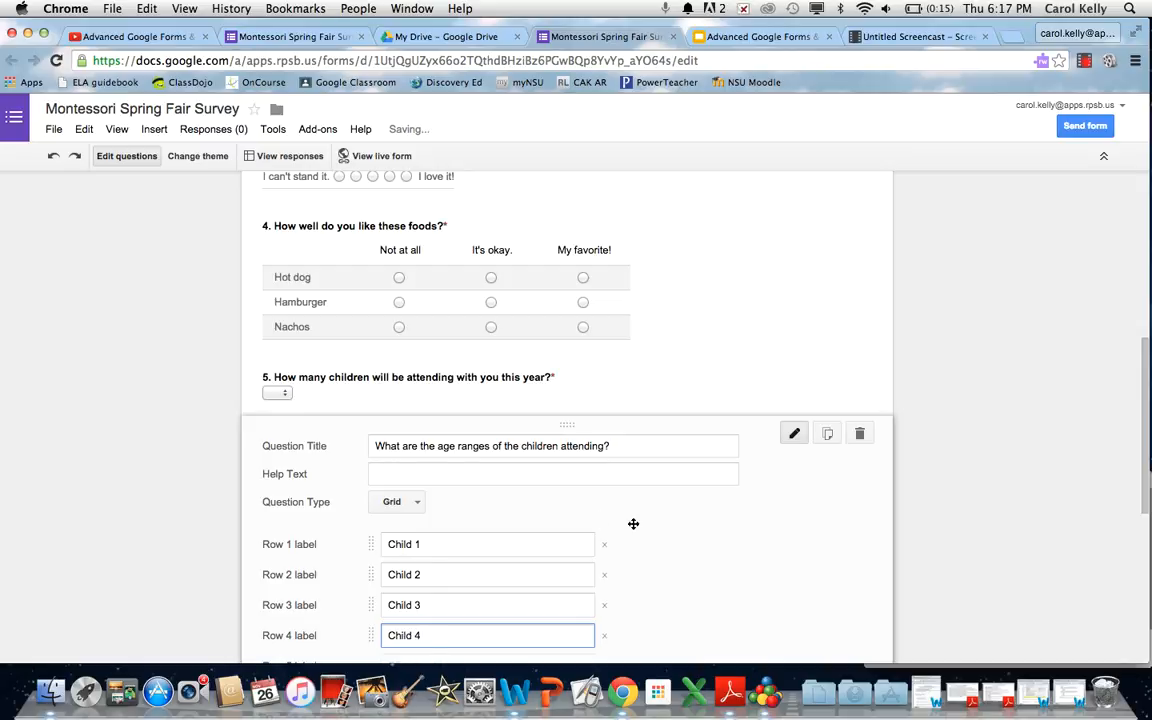
Label the first four columns of the age-range grid "Toddler", "Primary", "Elementary I" and "Elementary II".
{"action": "scroll", "coordinate": [671, 532], "scroll_direction": "down", "scroll_amount": 5}
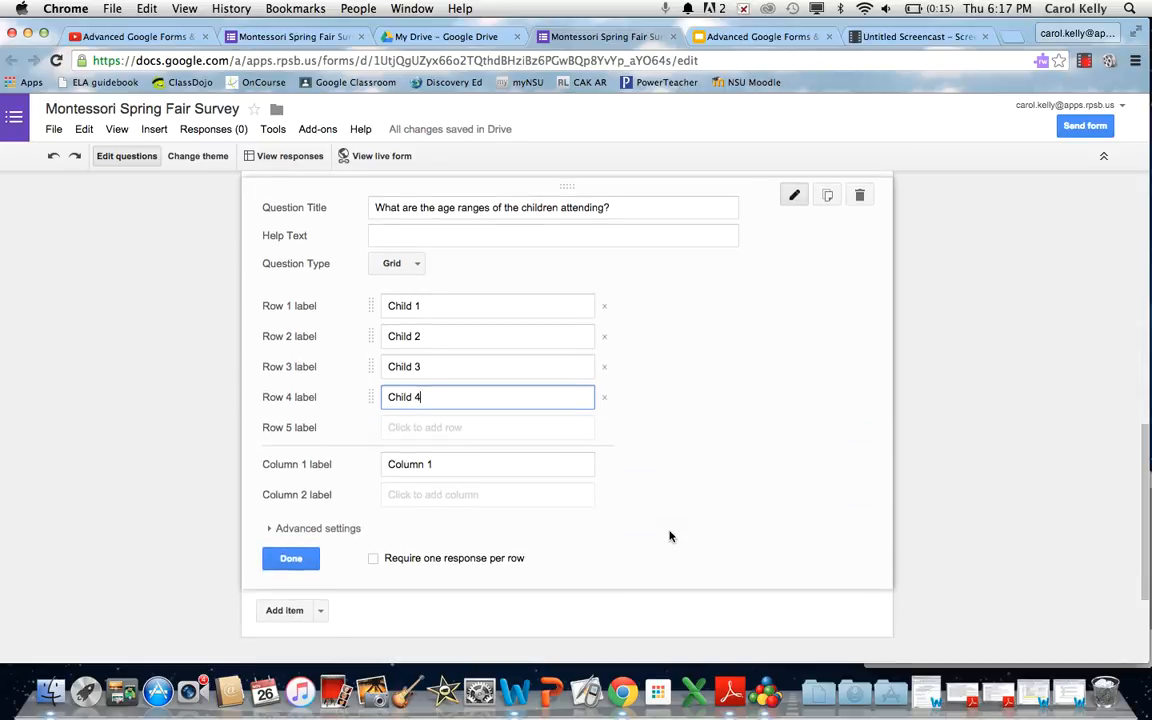
{"action": "left_click", "coordinate": [431, 463]}
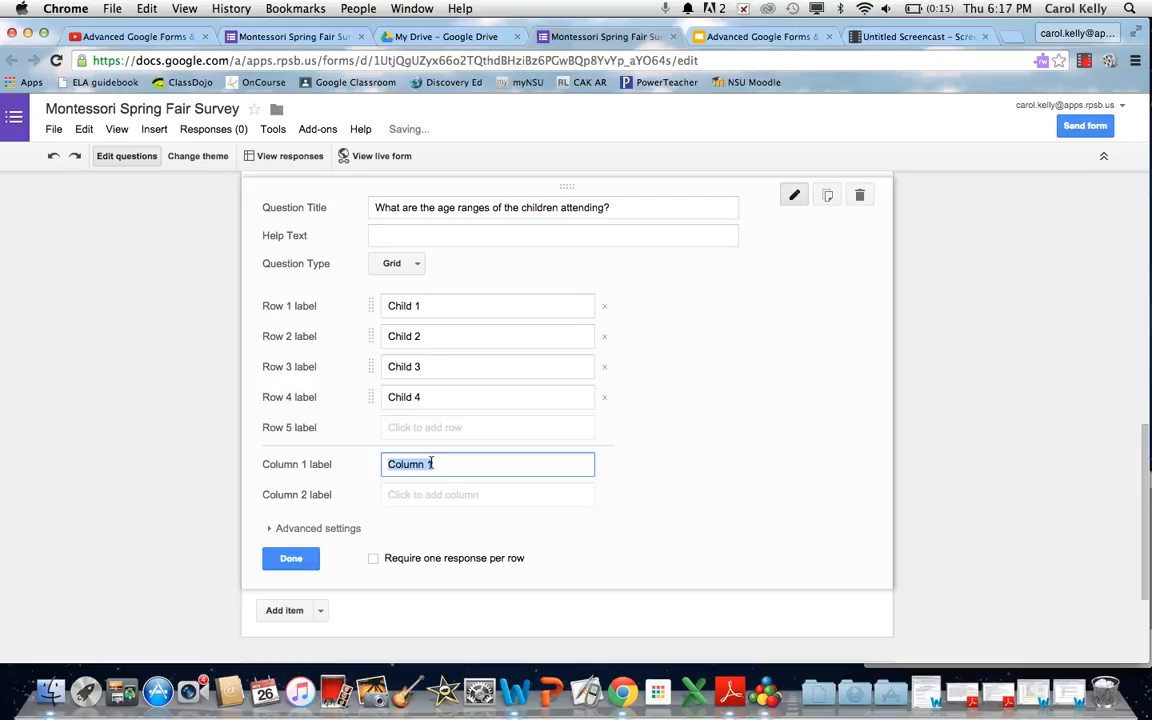
{"action": "type", "text": "Toddlers"}
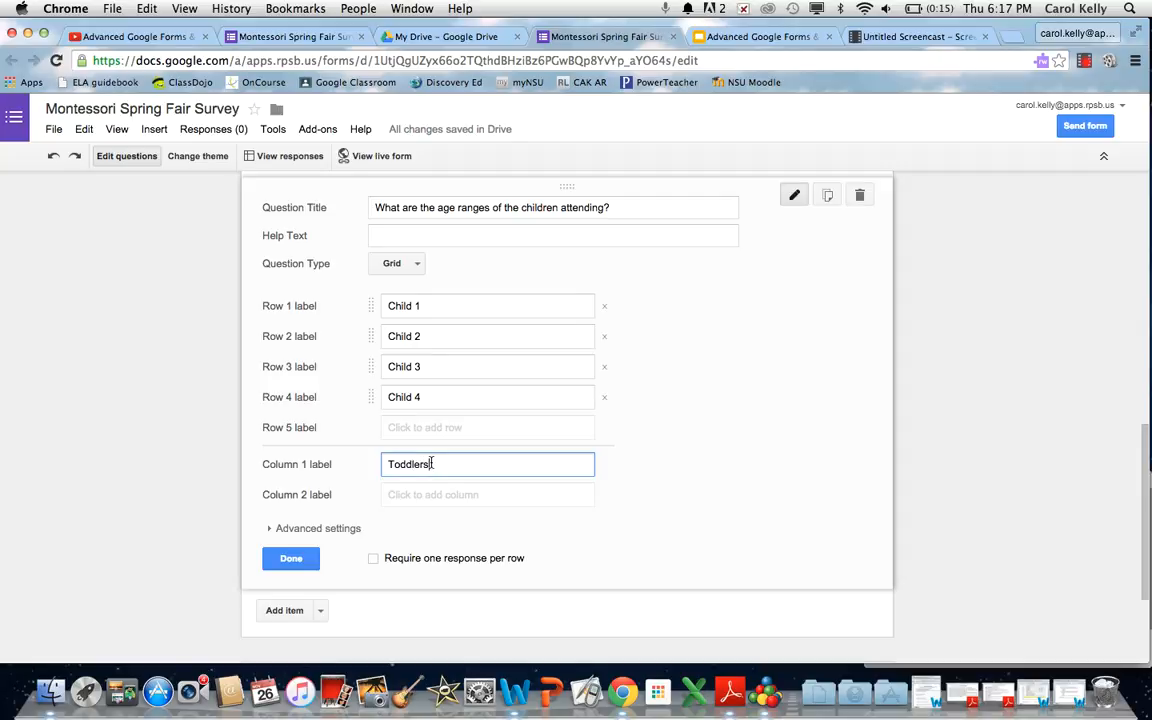
{"action": "key", "text": "BackSpace"}
{"action": "key", "text": "Tab"}
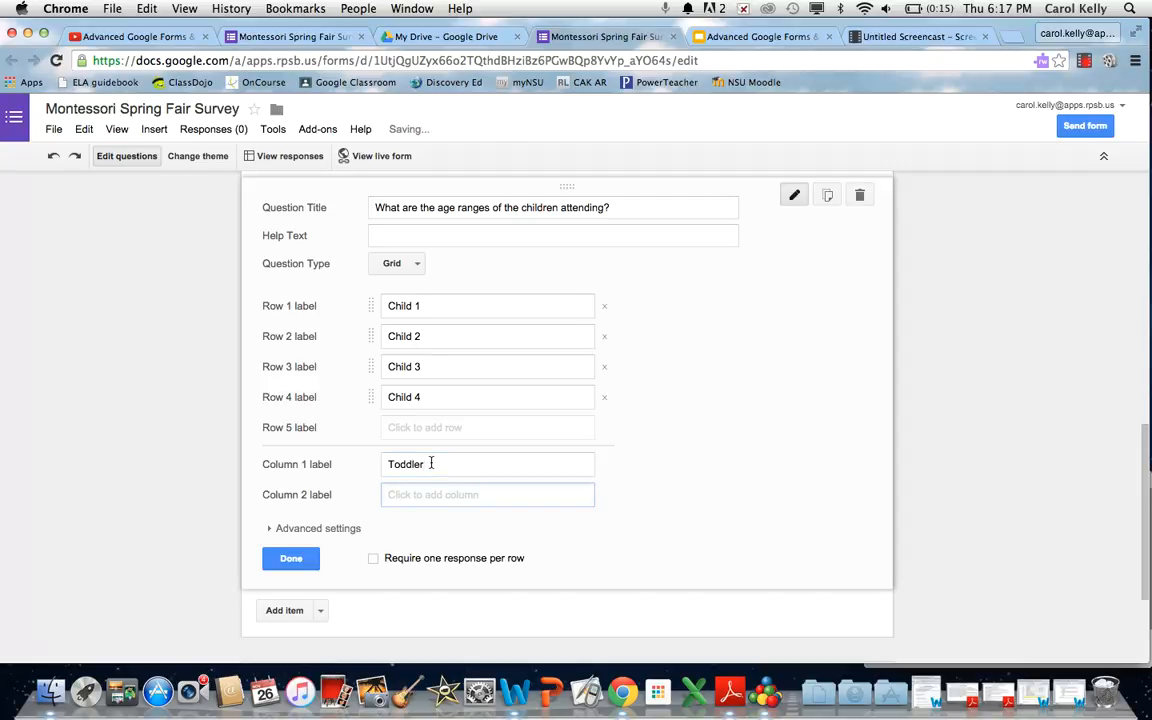
{"action": "type", "text": "Primary"}
{"action": "key", "text": "Tab"}
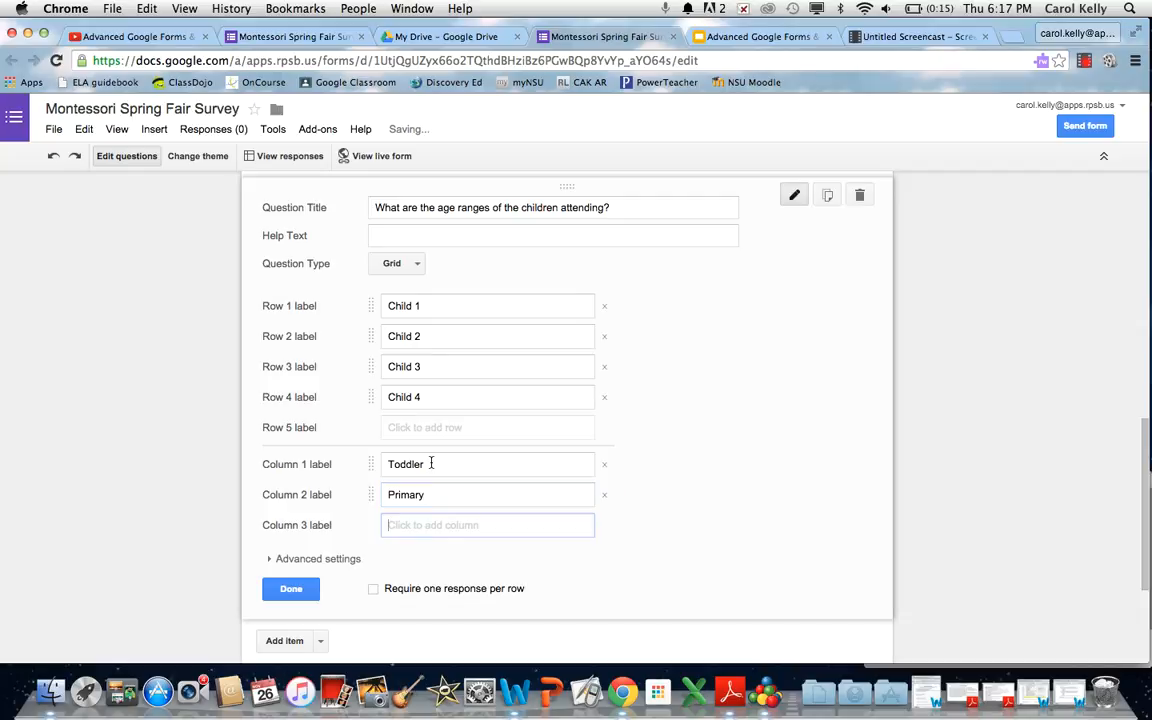
{"action": "type", "text": "Elementary I"}
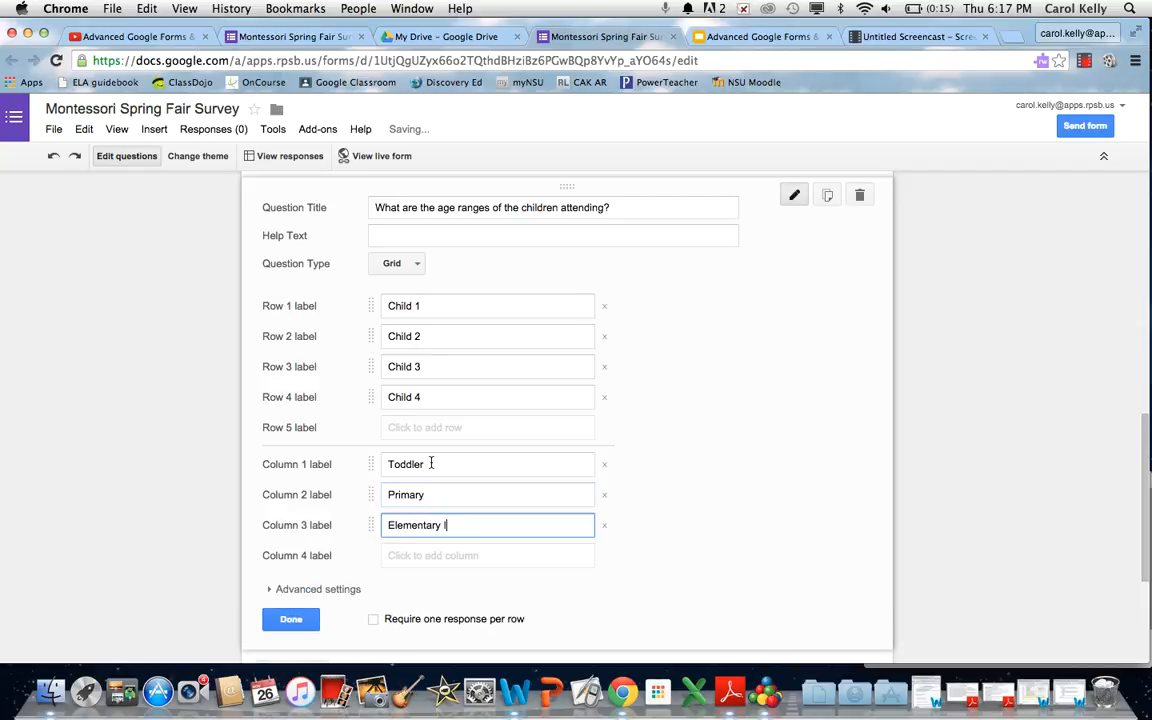
{"action": "key", "text": "Tab"}
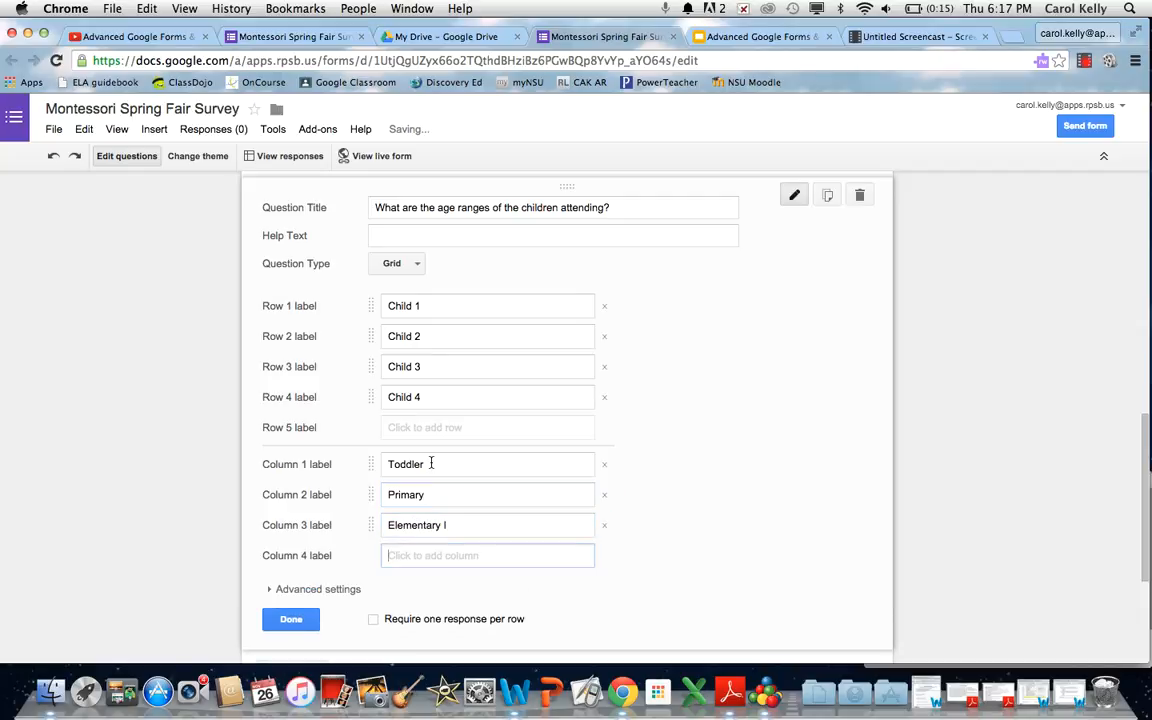
{"action": "type", "text": "Elementary II"}
Add further columns up to column 16 in the age-range grid and label the fifth column "Middle School".
{"action": "key", "text": "Tab"}
{"action": "key", "text": "Tab"}
{"action": "key", "text": "Tab"}
{"action": "key", "text": "Tab"}
{"action": "key", "text": "Tab"}
{"action": "key", "text": "Tab"}
{"action": "key", "text": "Tab"}
{"action": "key", "text": "Tab"}
{"action": "key", "text": "Tab"}
{"action": "key", "text": "Tab"}
{"action": "key", "text": "Tab"}
{"action": "key", "text": "Tab"}
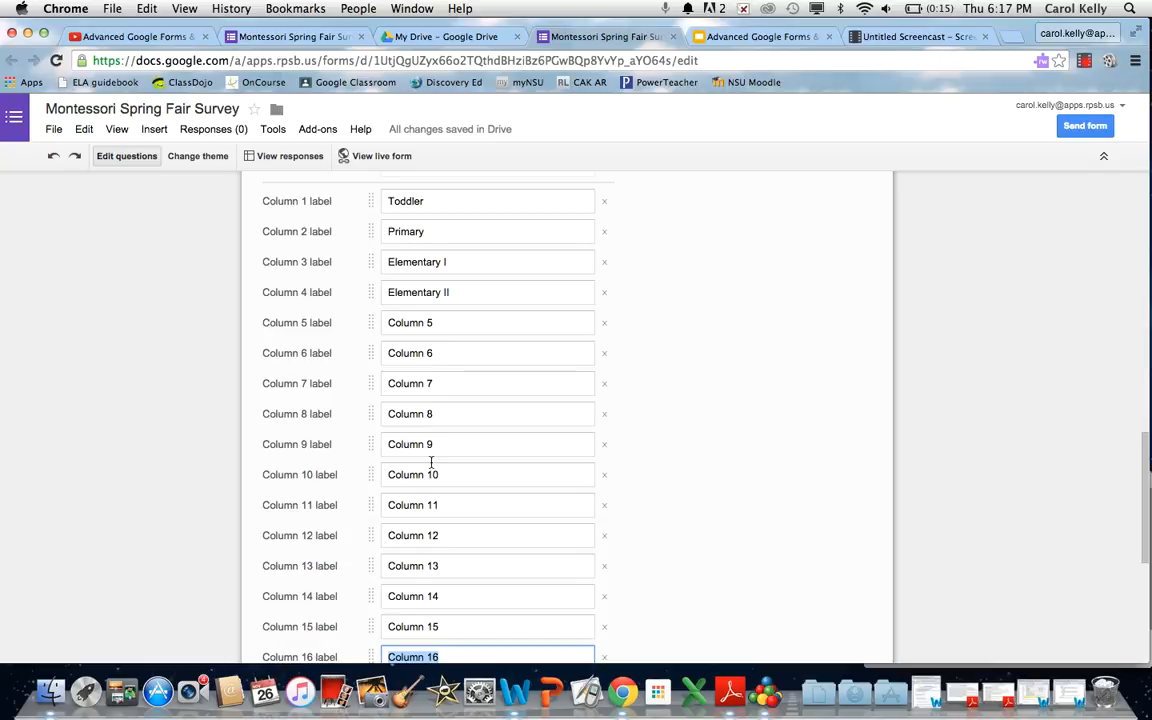
{"action": "left_click", "coordinate": [454, 326]}
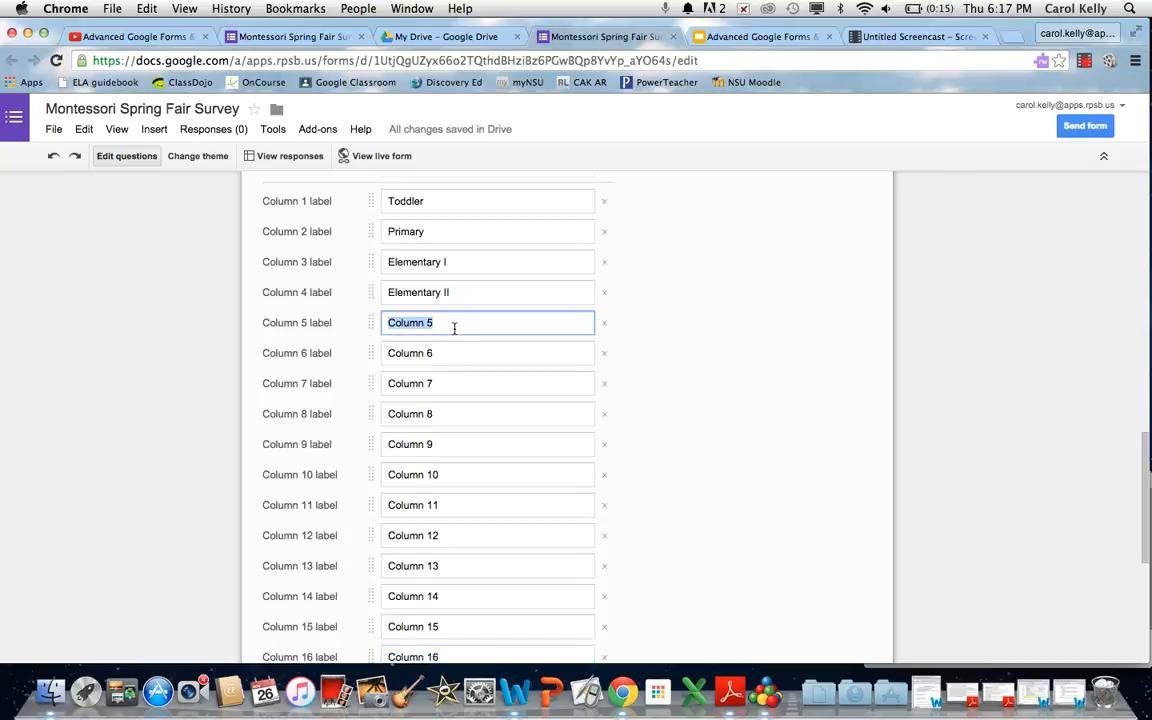
{"action": "type", "text": "Middle School"}
Require one response per row in the age-range question and finish editing it.
{"action": "scroll", "coordinate": [710, 380], "scroll_direction": "down", "scroll_amount": 5}
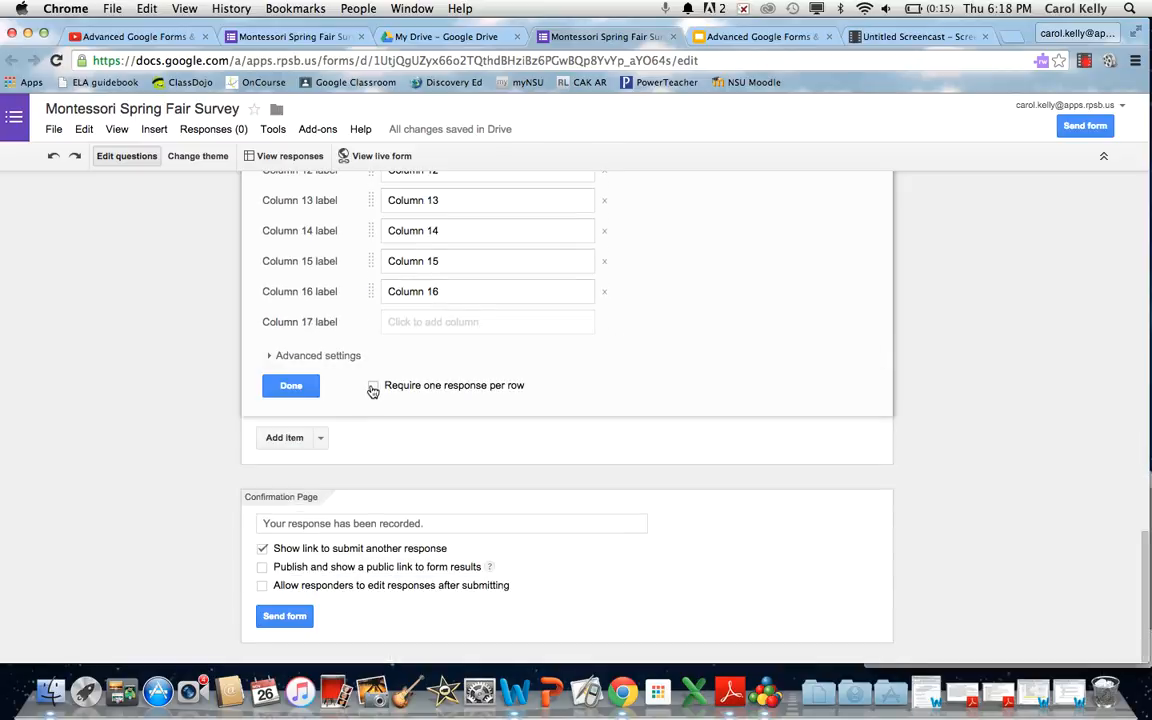
{"action": "left_click", "coordinate": [373, 385]}
{"action": "left_click", "coordinate": [292, 385]}
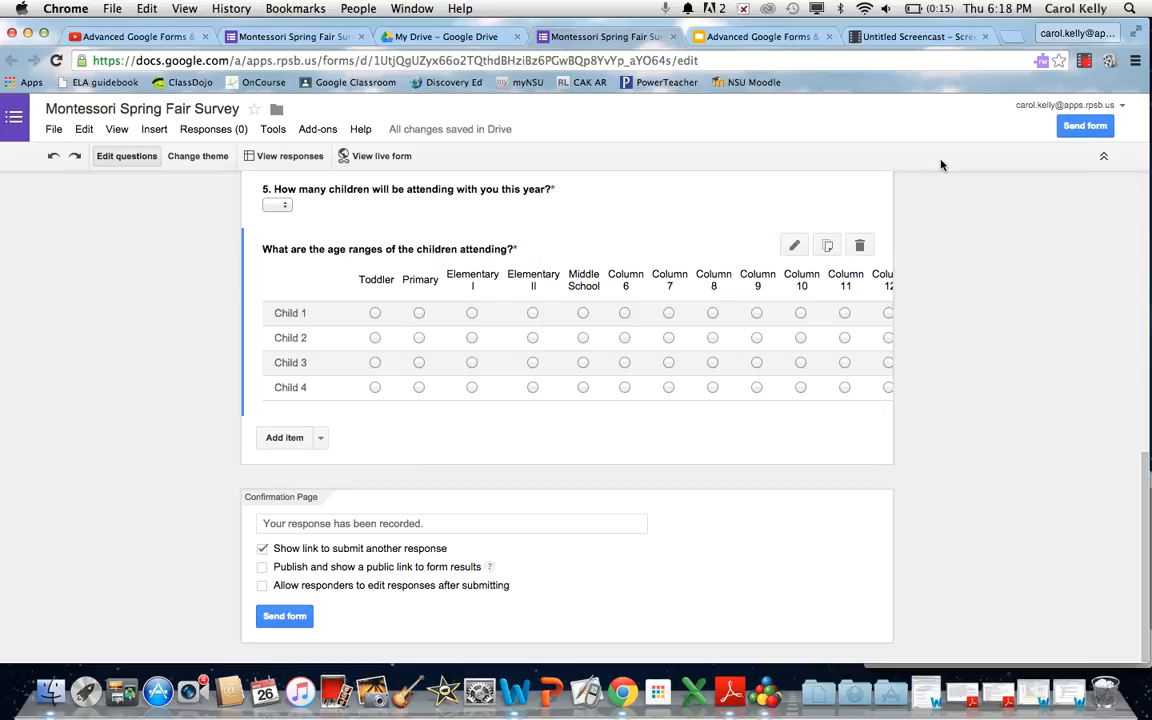
{"action": "left_click", "coordinate": [1083, 62]}
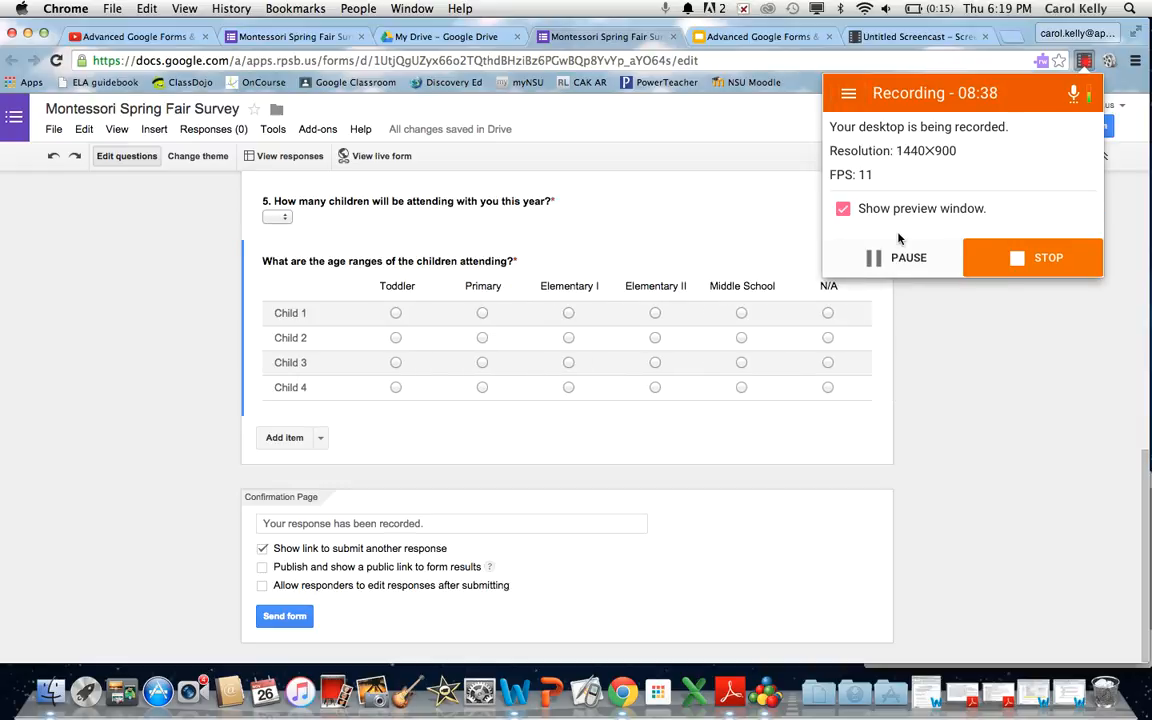
{"action": "left_click", "coordinate": [741, 199]}
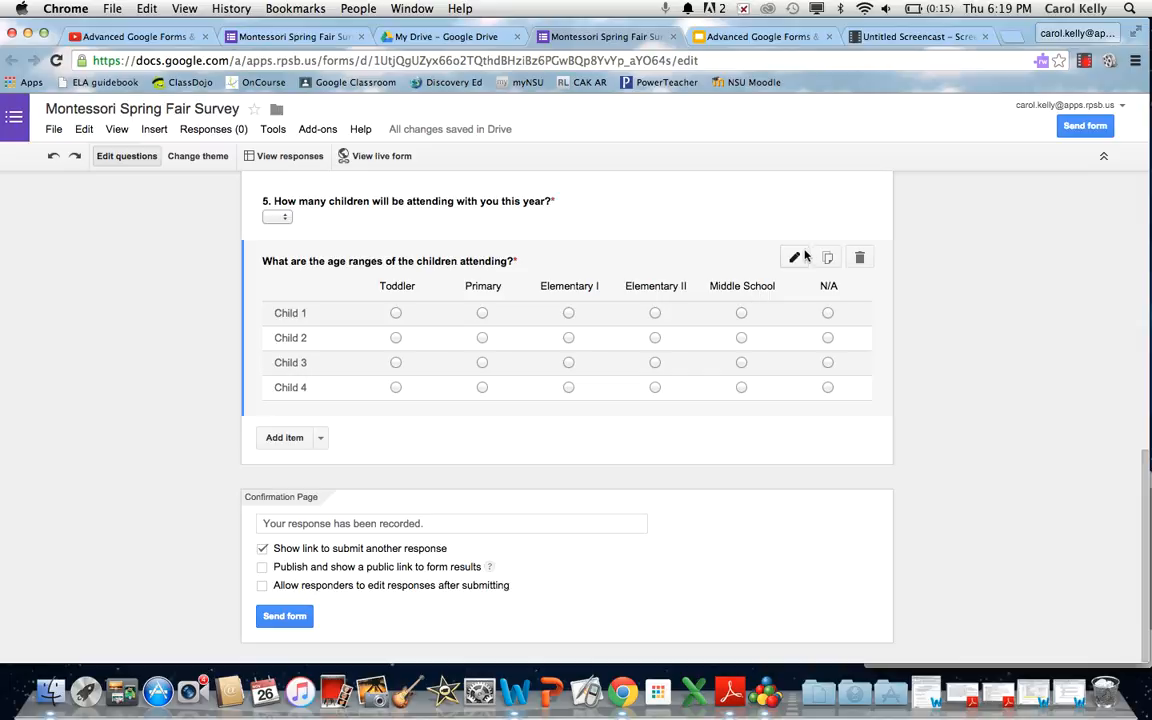
Reopen the age-range question to review its row labels, column labels and one-response-per-row setting, and close the editor.
{"action": "left_click", "coordinate": [793, 259]}
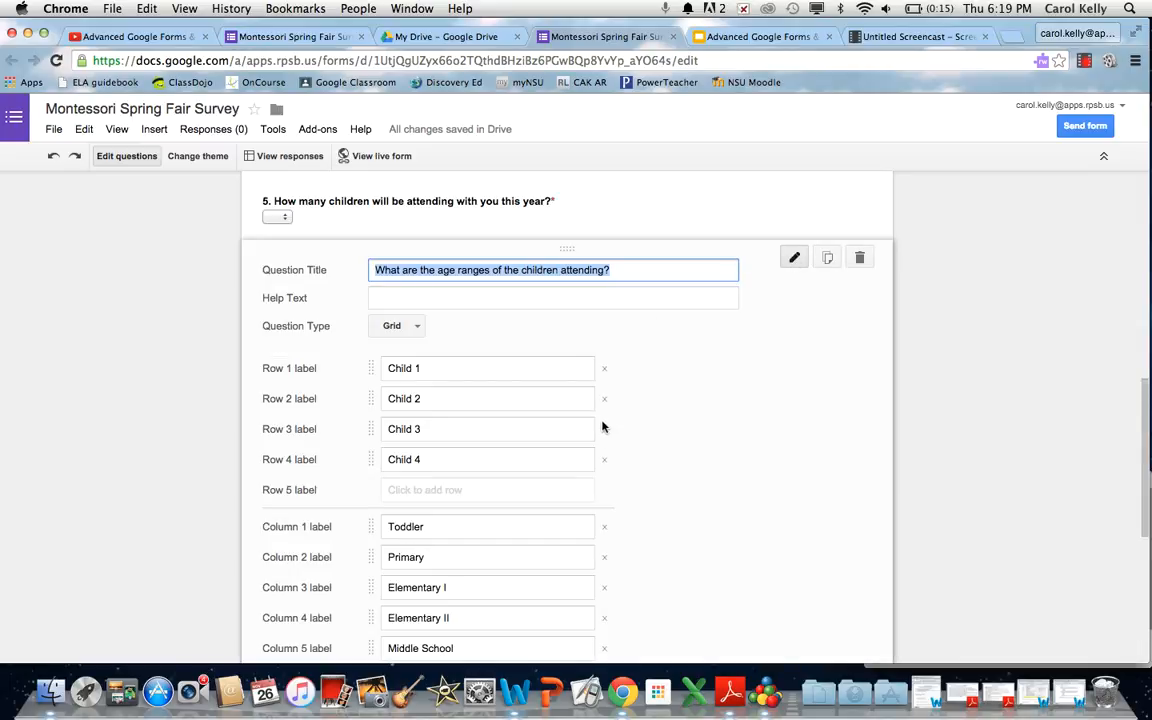
{"action": "scroll", "coordinate": [635, 525], "scroll_direction": "down", "scroll_amount": 3}
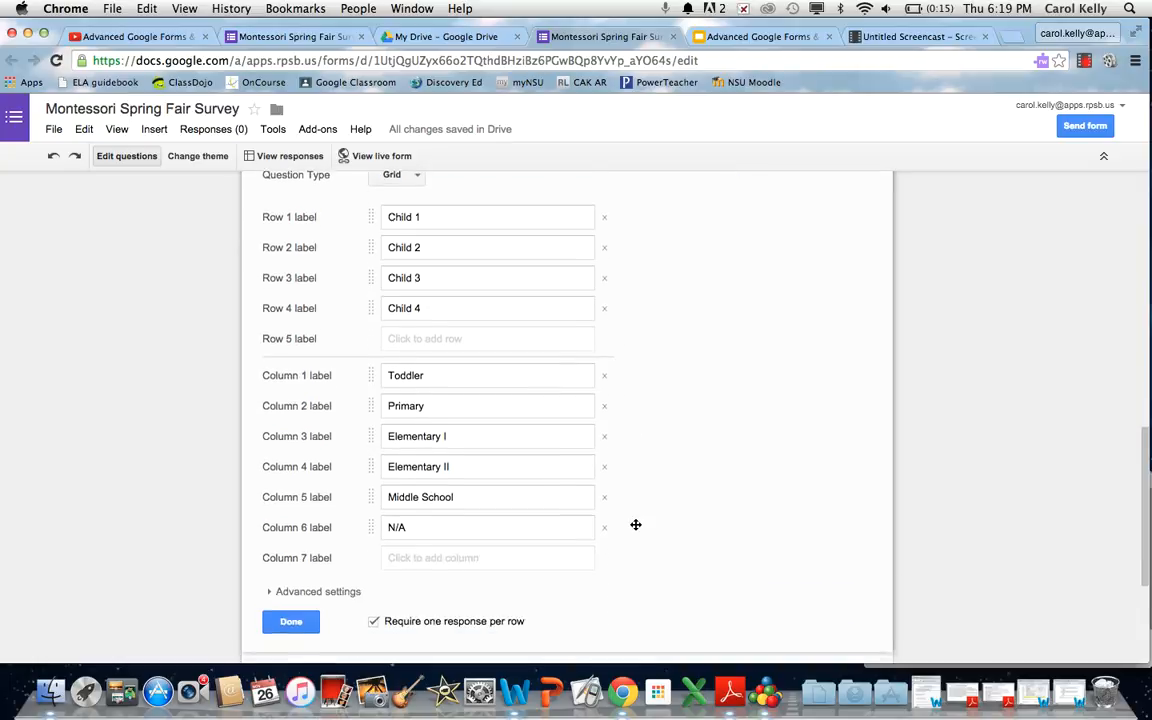
{"action": "scroll", "coordinate": [635, 525], "scroll_direction": "down", "scroll_amount": 1}
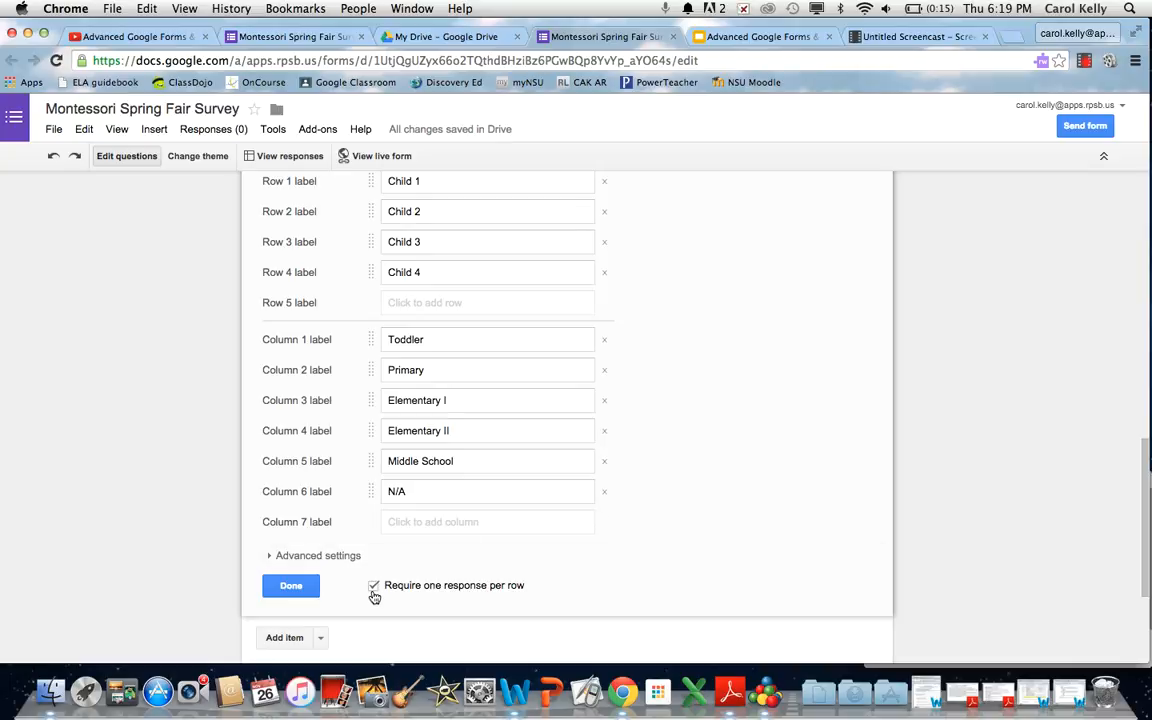
{"action": "left_click", "coordinate": [289, 586]}
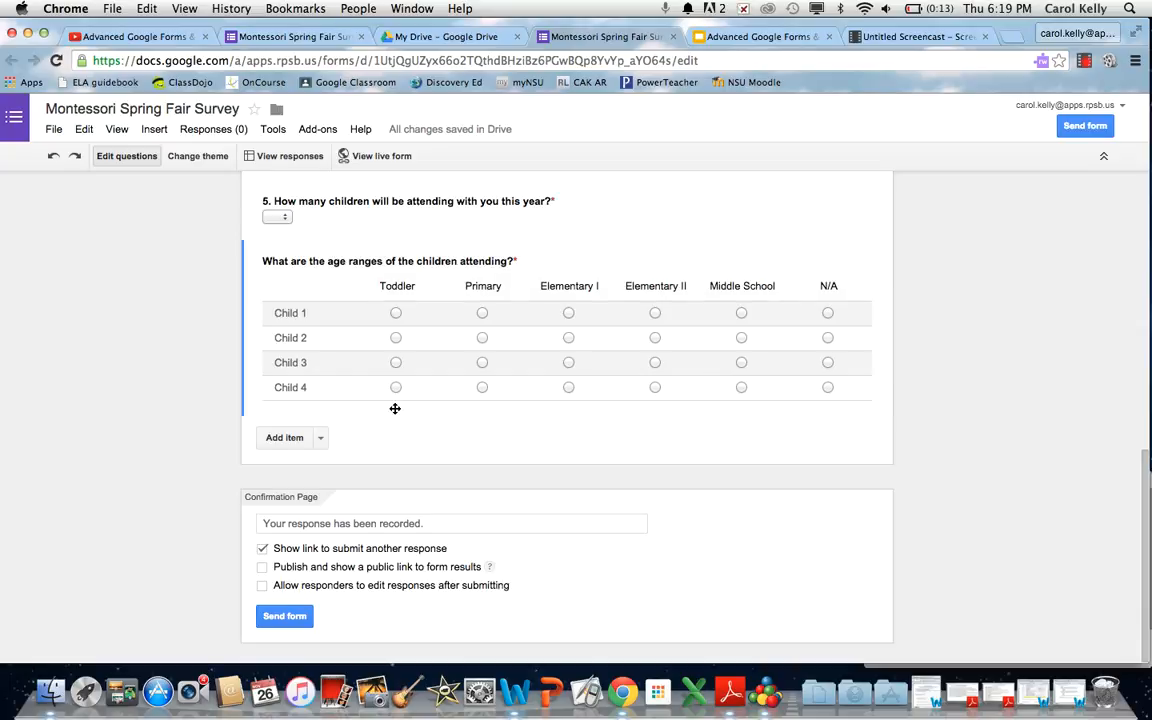
Add a new question titled "7. List 3 adjectives to describe the Montessori Spring Fair each year.".
{"action": "left_click", "coordinate": [288, 440]}
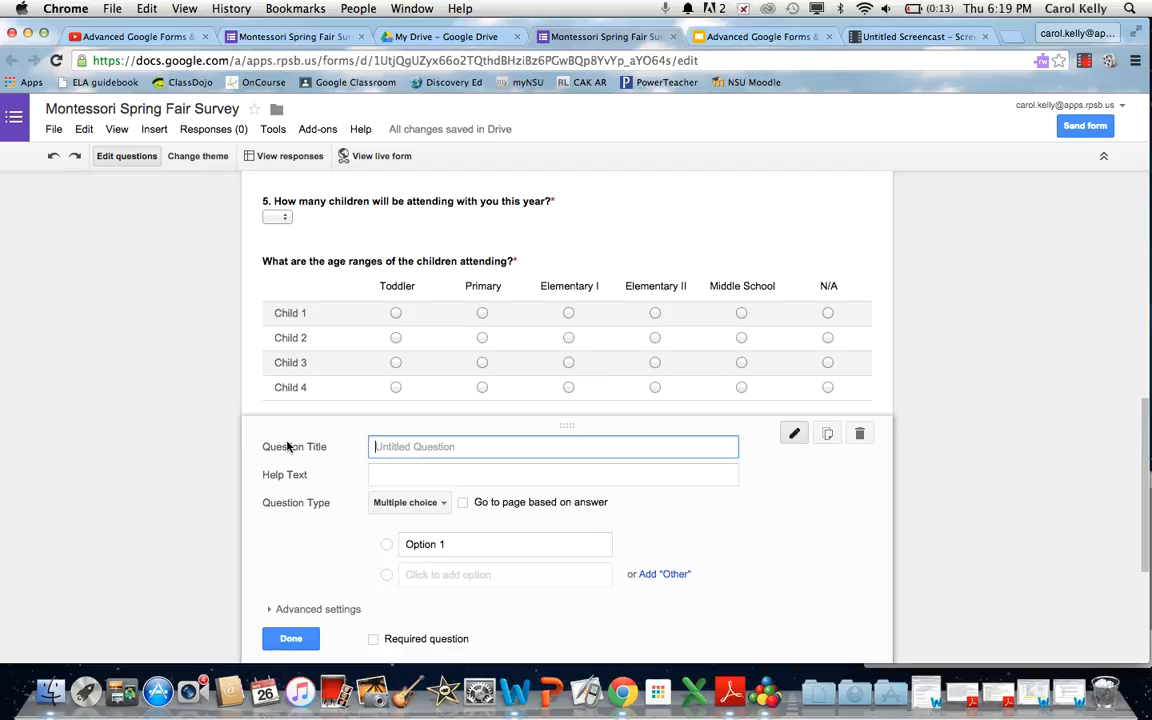
{"action": "type", "text": "7. List 3 adjective"}
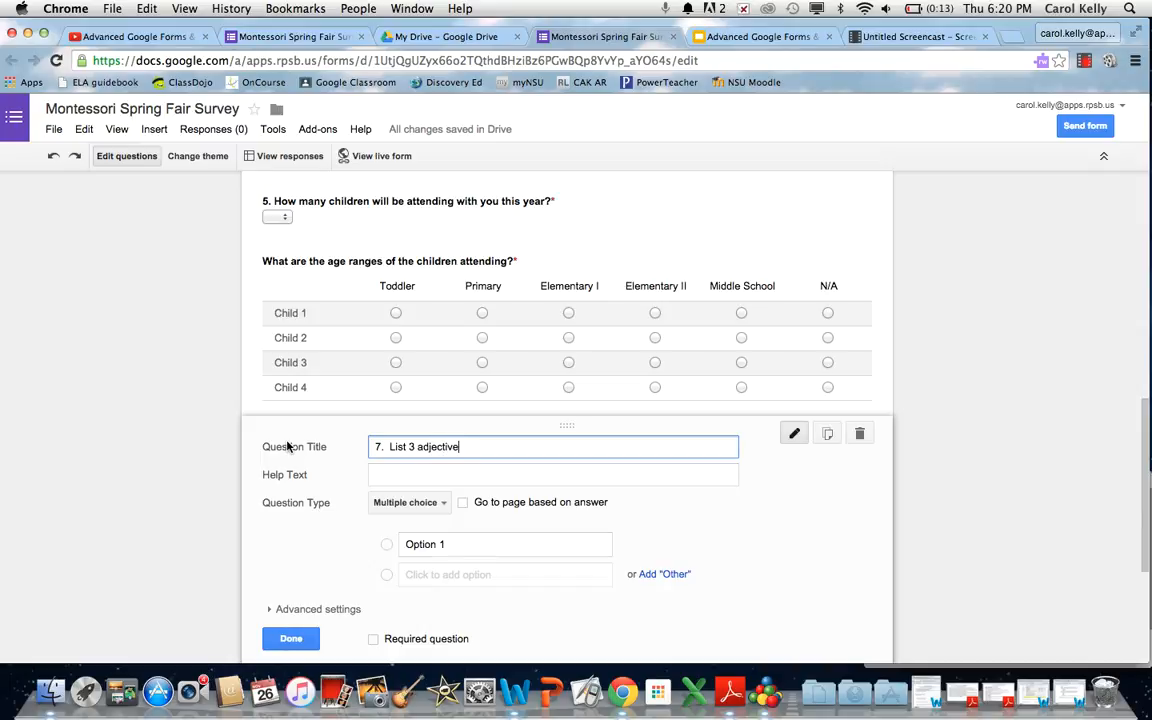
{"action": "type", "text": "s to describe the Montessori"}
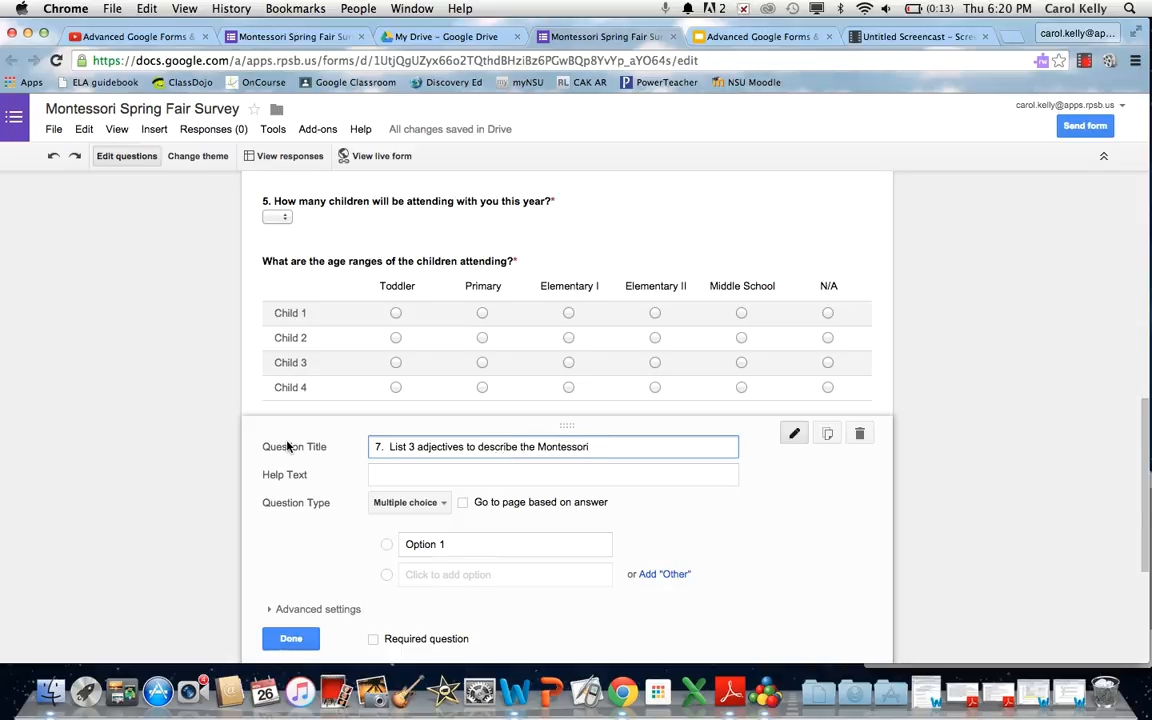
{"action": "type", "text": " Spring Fair"}
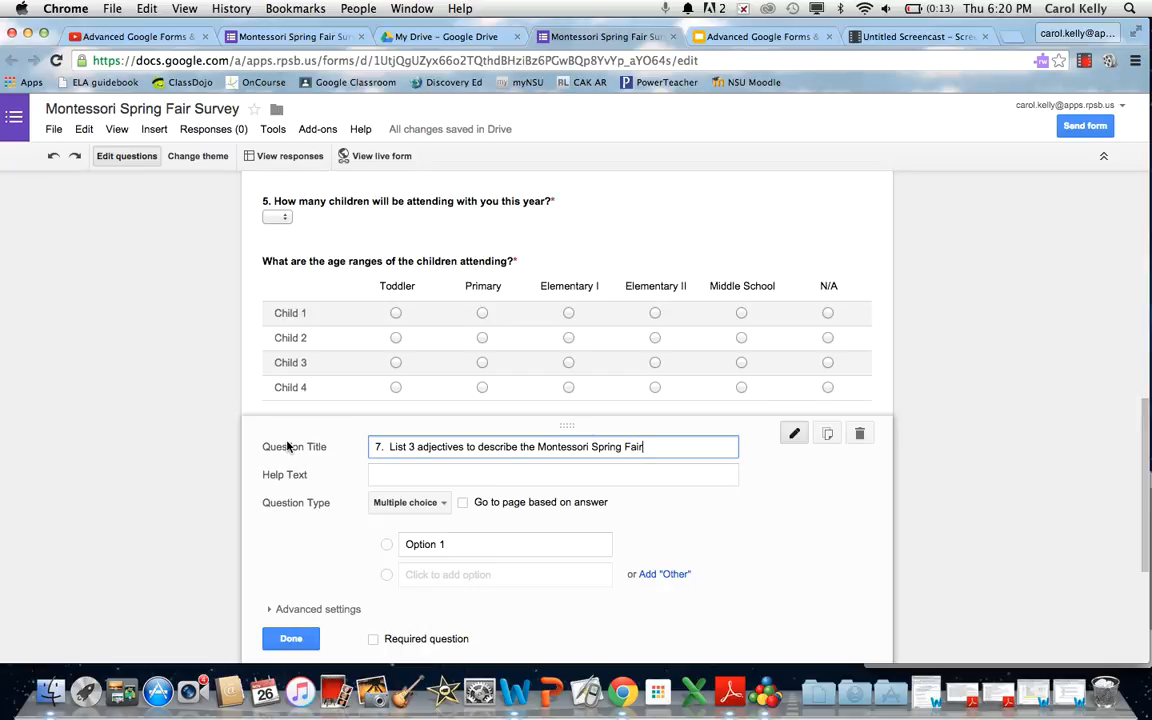
{"action": "type", "text": " each year."}
Set the adjectives question's type to Paragraph text, make it required and finish editing it.
{"action": "scroll", "coordinate": [288, 446], "scroll_direction": "down", "scroll_amount": 3}
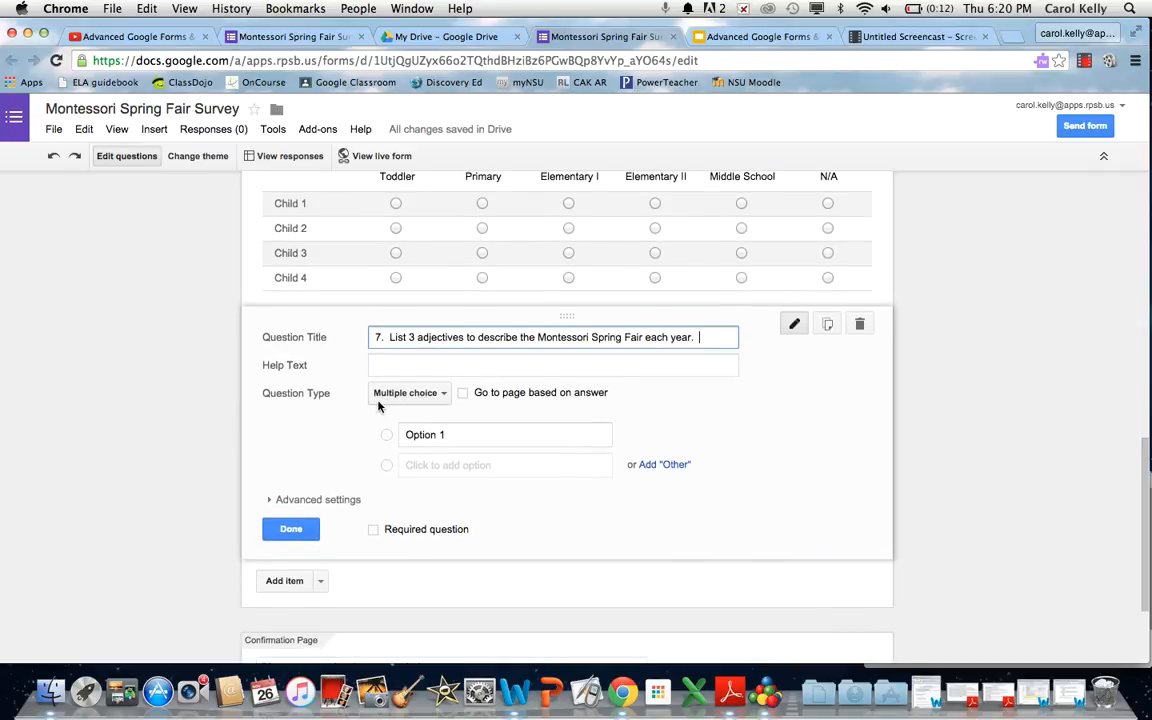
{"action": "left_click", "coordinate": [398, 394]}
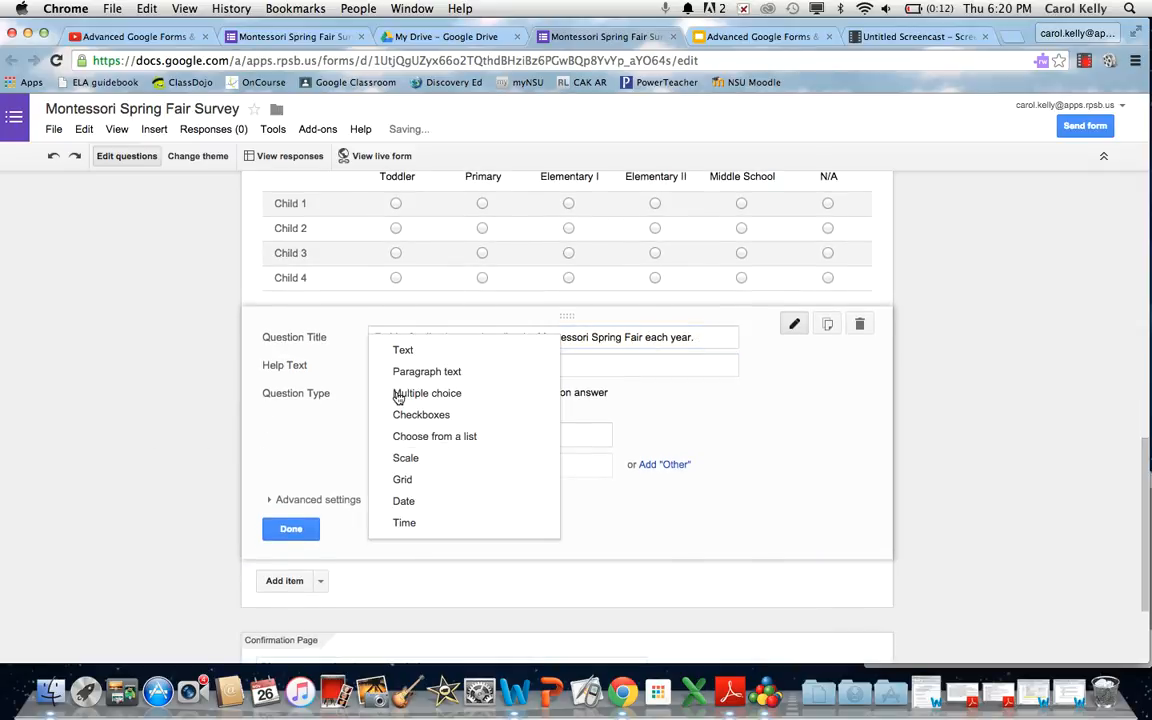
{"action": "left_click", "coordinate": [432, 371]}
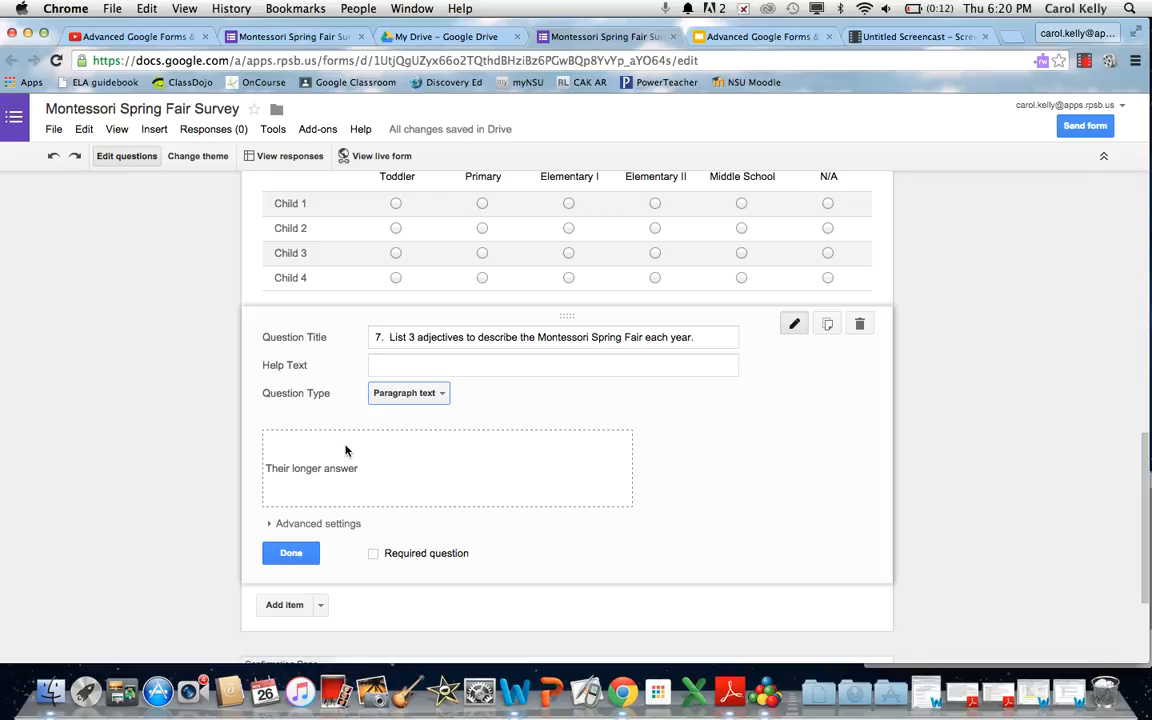
{"action": "left_click", "coordinate": [373, 556]}
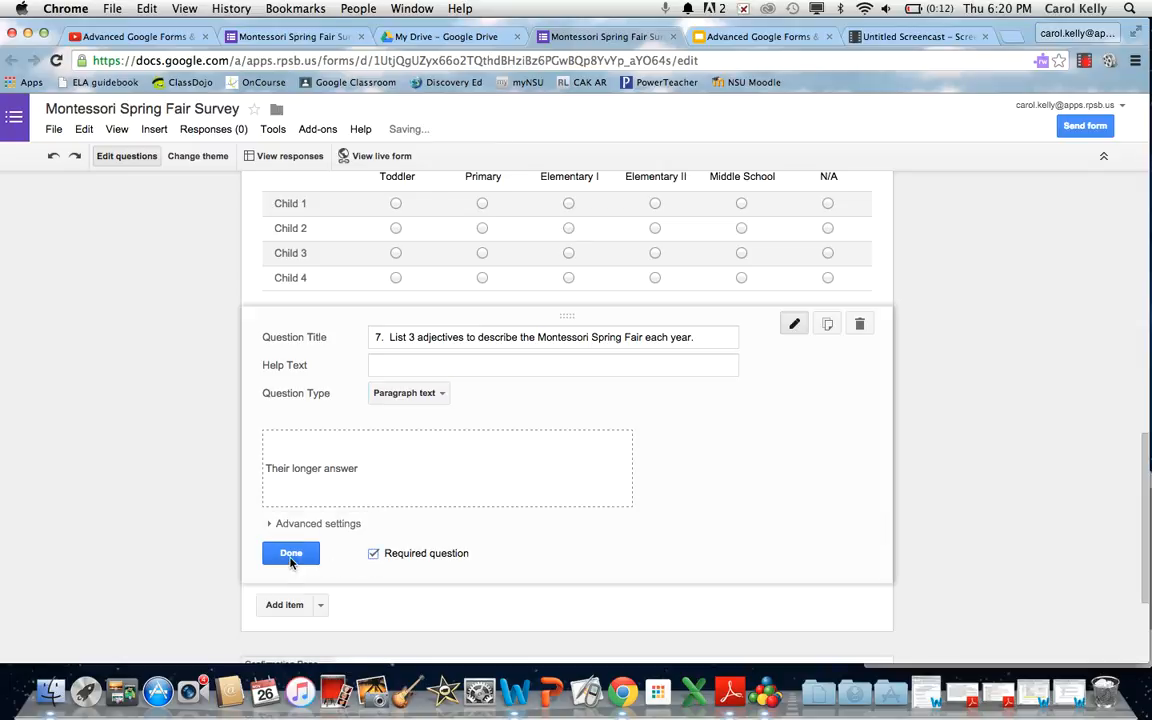
{"action": "left_click", "coordinate": [290, 556]}
Number the age-range question by putting "6." before its title and finish editing it.
{"action": "scroll", "coordinate": [548, 373], "scroll_direction": "up", "scroll_amount": 5}
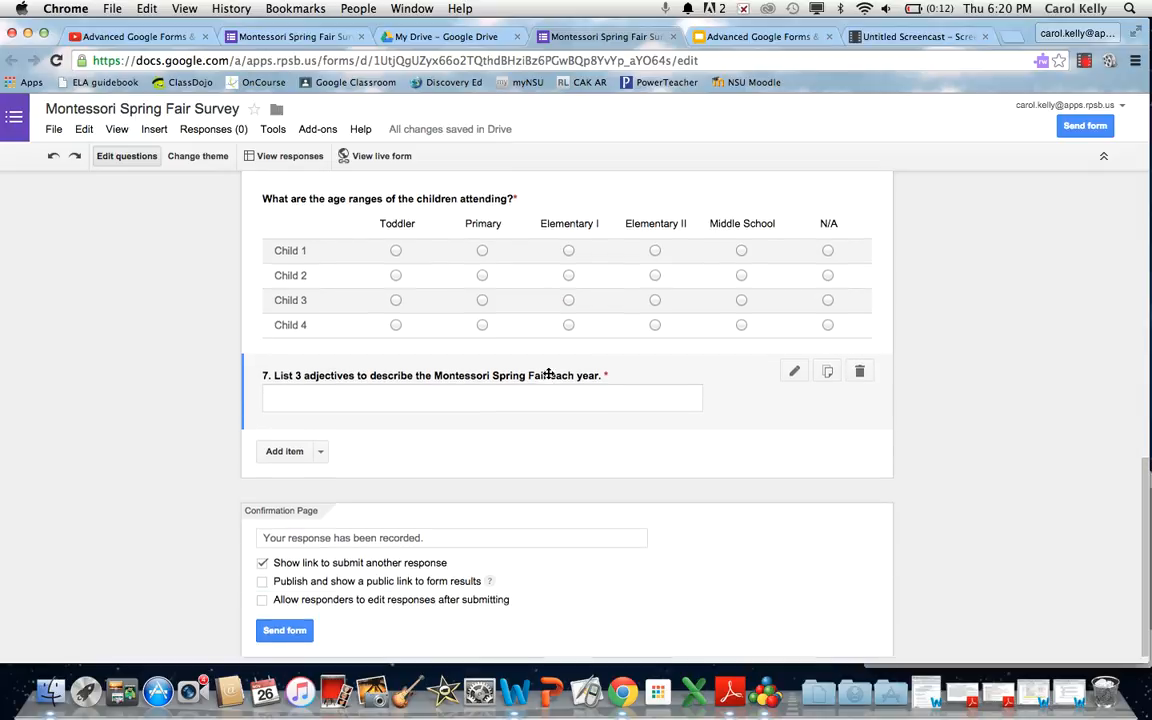
{"action": "left_click", "coordinate": [794, 322]}
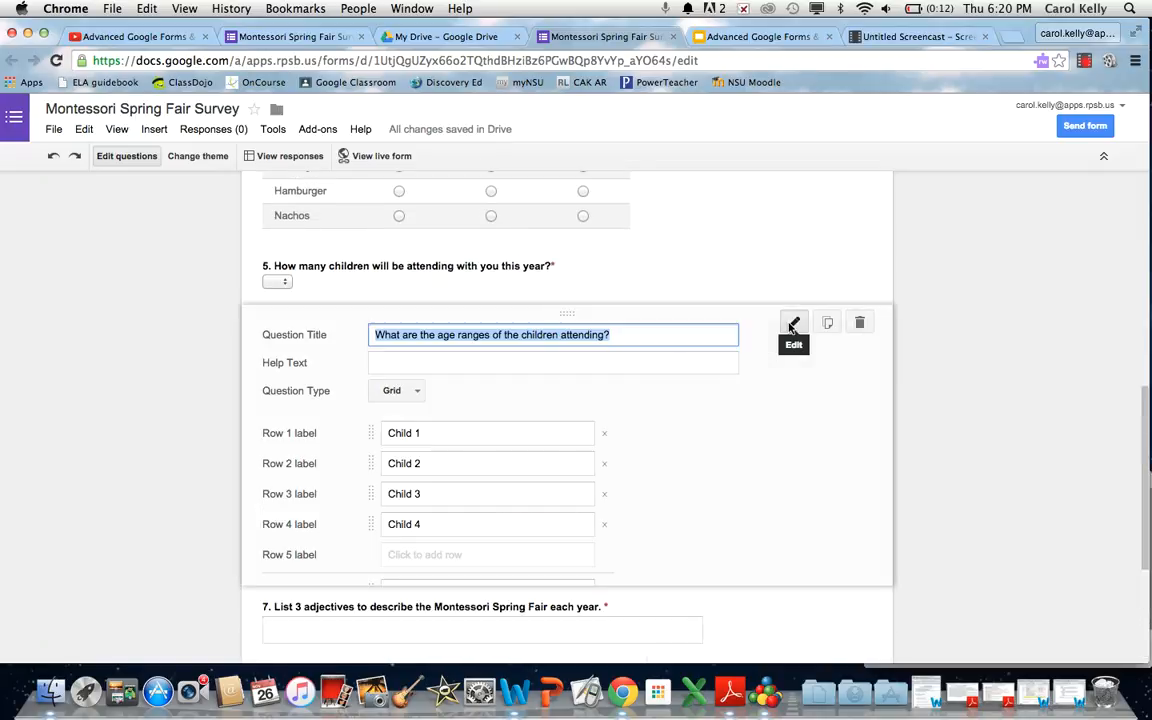
{"action": "left_click", "coordinate": [376, 338]}
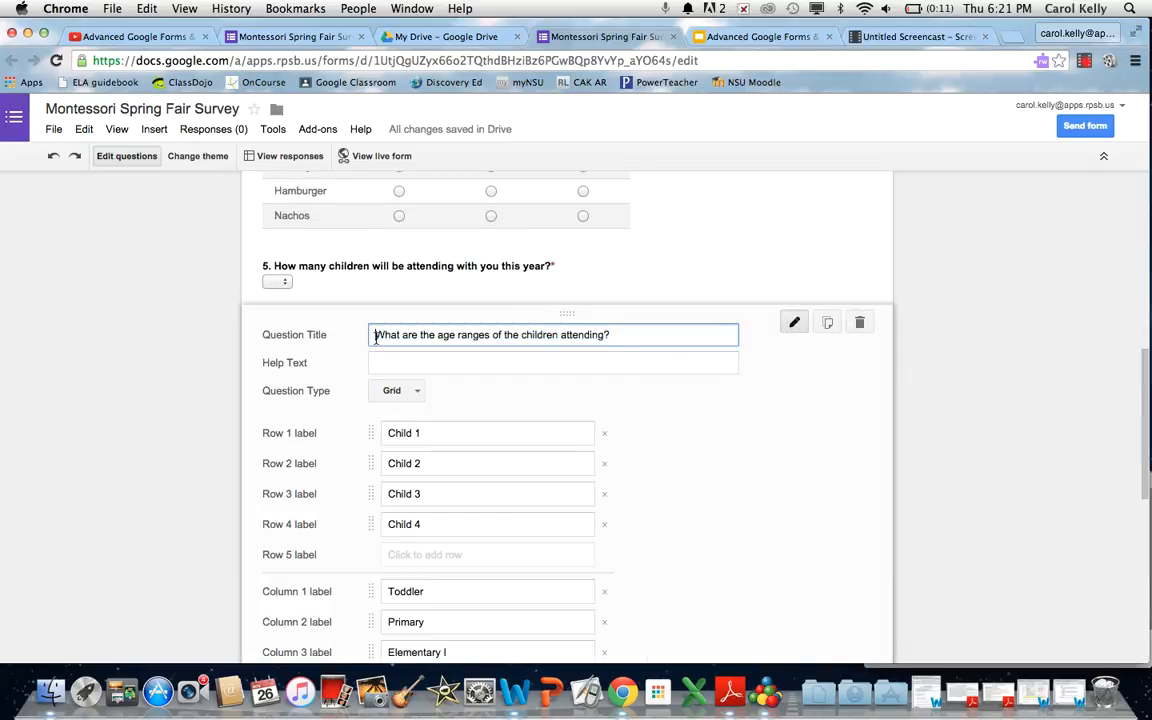
{"action": "type", "text": "6."}
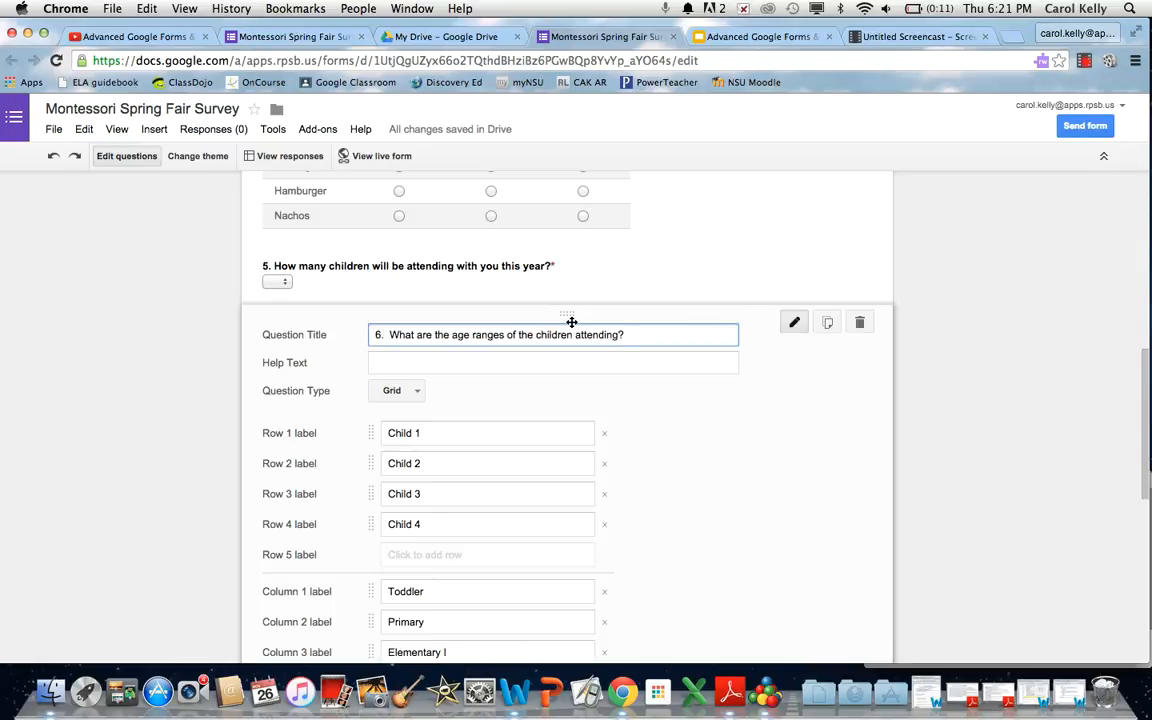
{"action": "scroll", "coordinate": [792, 368], "scroll_direction": "down", "scroll_amount": 5}
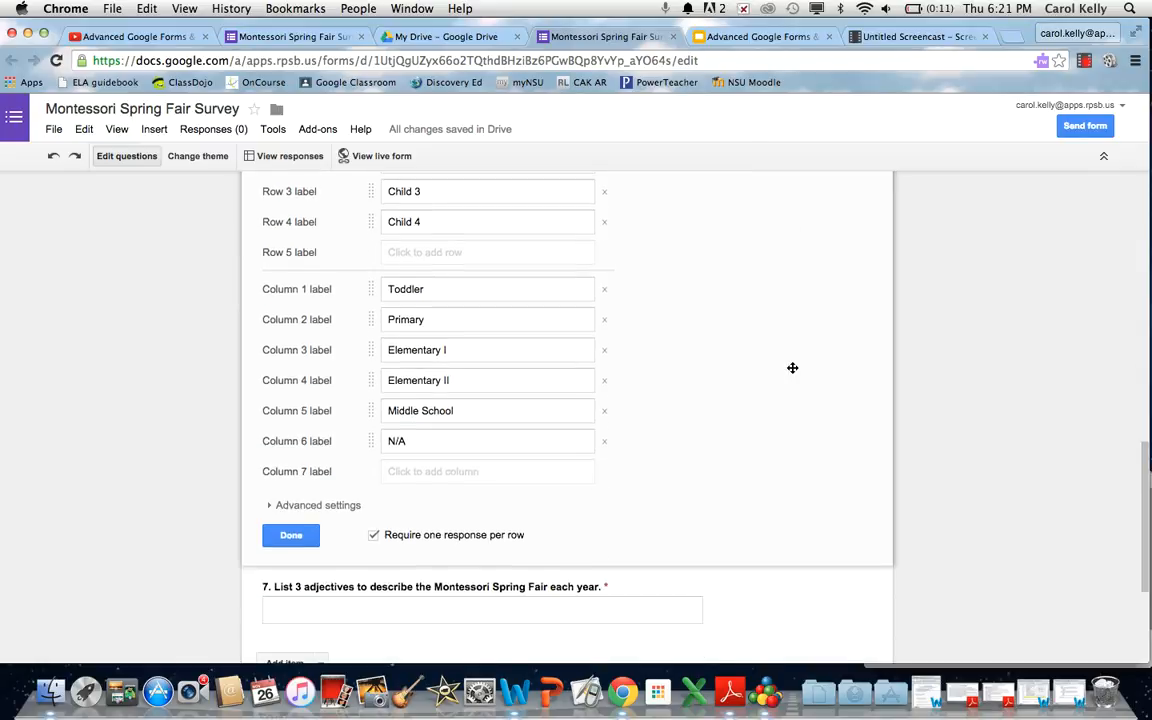
{"action": "left_click", "coordinate": [287, 536]}
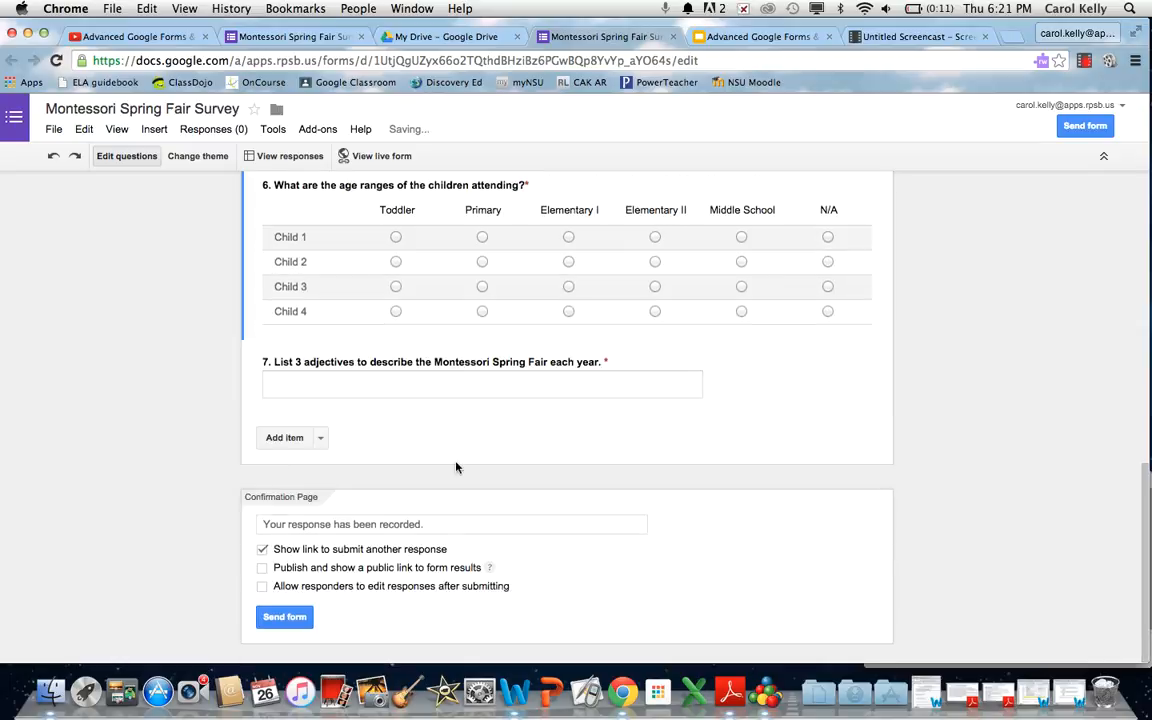
Open the live form to review its questions and copy its web address.
{"action": "scroll", "coordinate": [655, 521], "scroll_direction": "up", "scroll_amount": 3}
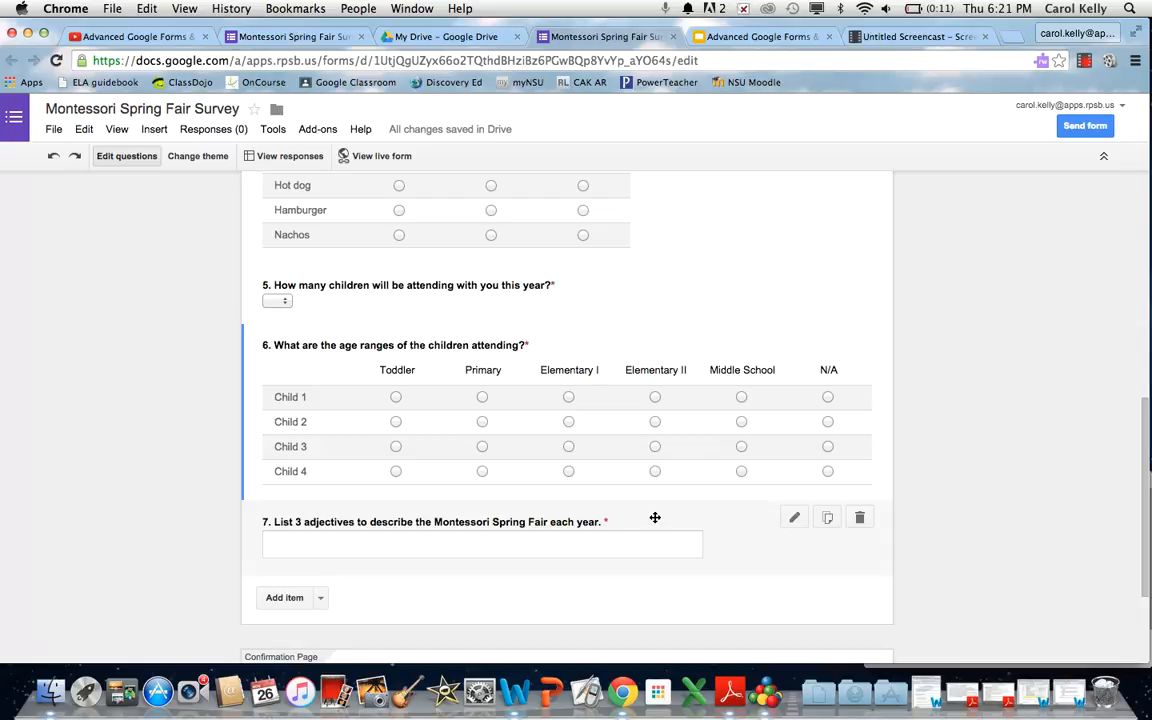
{"action": "scroll", "coordinate": [655, 517], "scroll_direction": "up", "scroll_amount": 3}
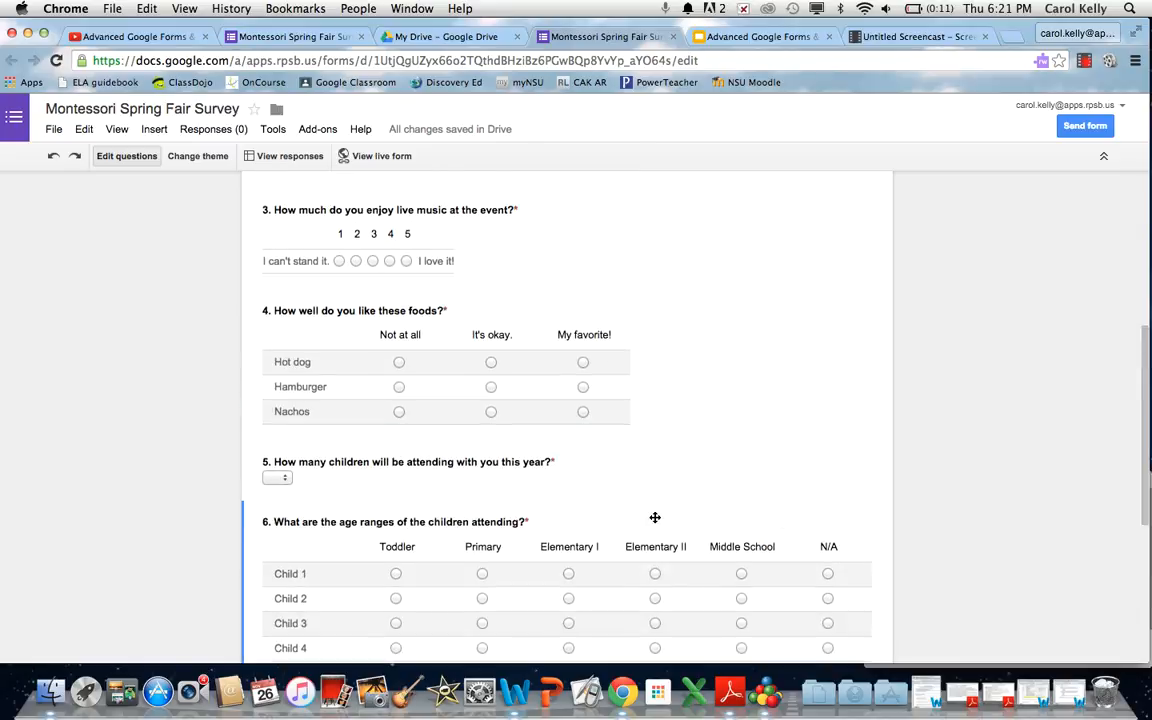
{"action": "left_click", "coordinate": [371, 158]}
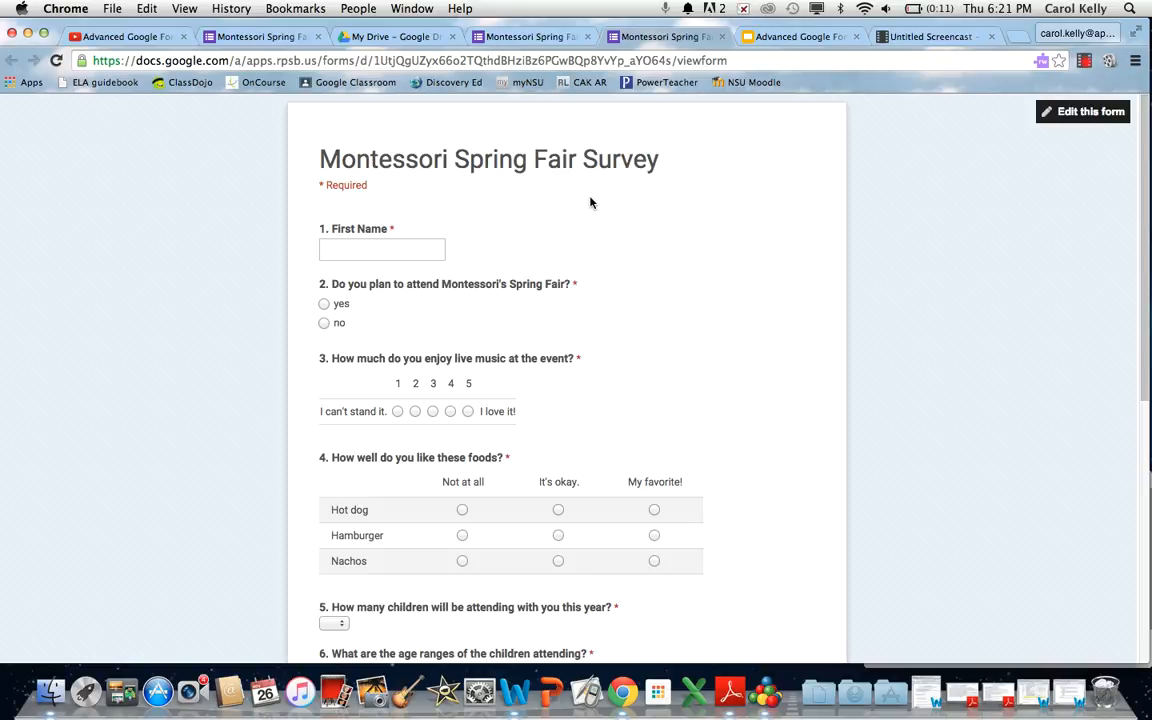
{"action": "scroll", "coordinate": [590, 203], "scroll_direction": "down", "scroll_amount": 2}
{"action": "scroll", "coordinate": [590, 203], "scroll_direction": "down", "scroll_amount": 5}
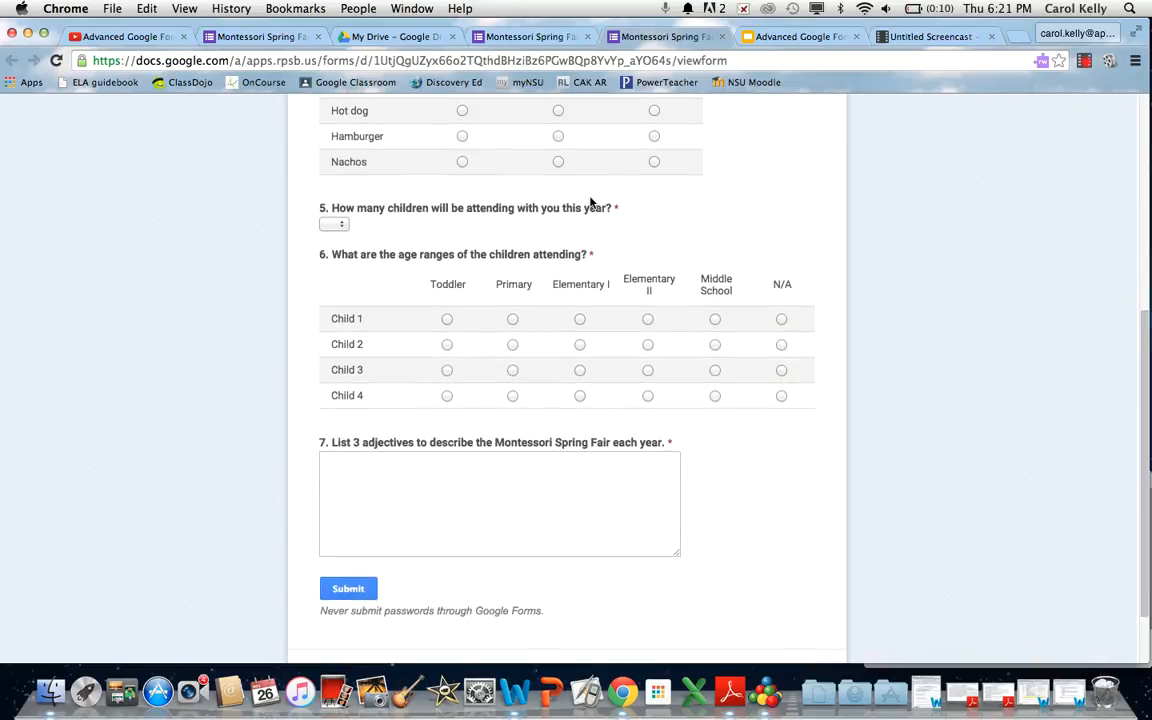
{"action": "scroll", "coordinate": [590, 203], "scroll_direction": "up", "scroll_amount": 7}
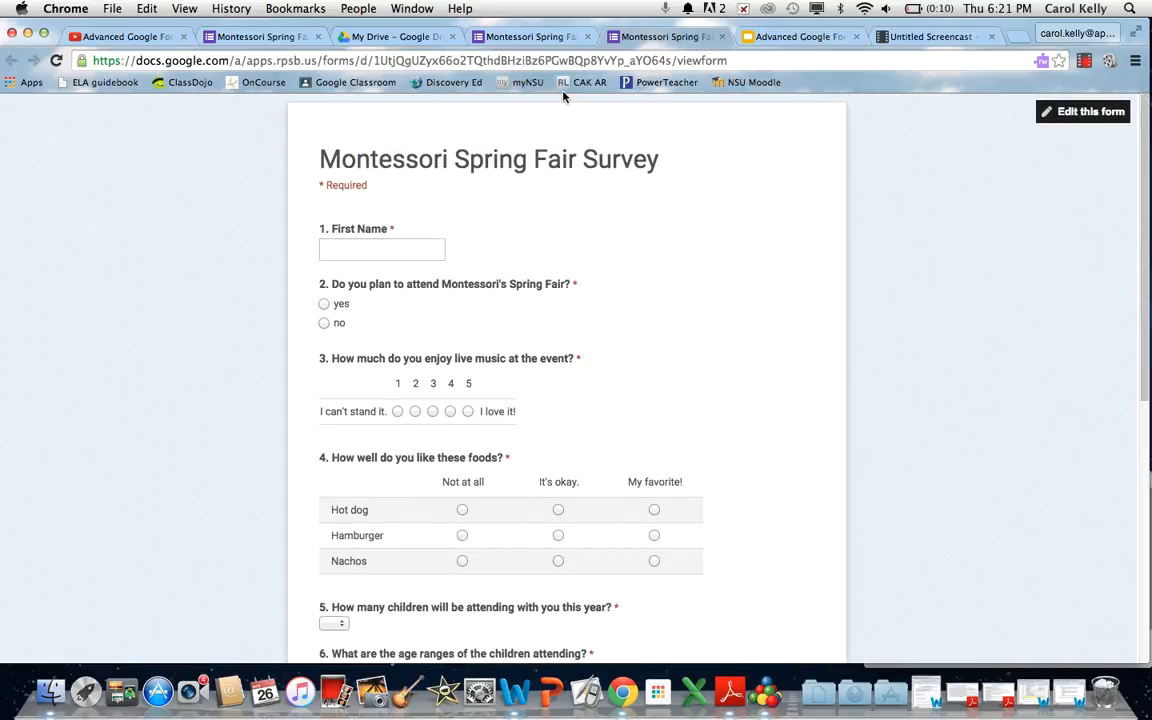
{"action": "left_click", "coordinate": [565, 61]}
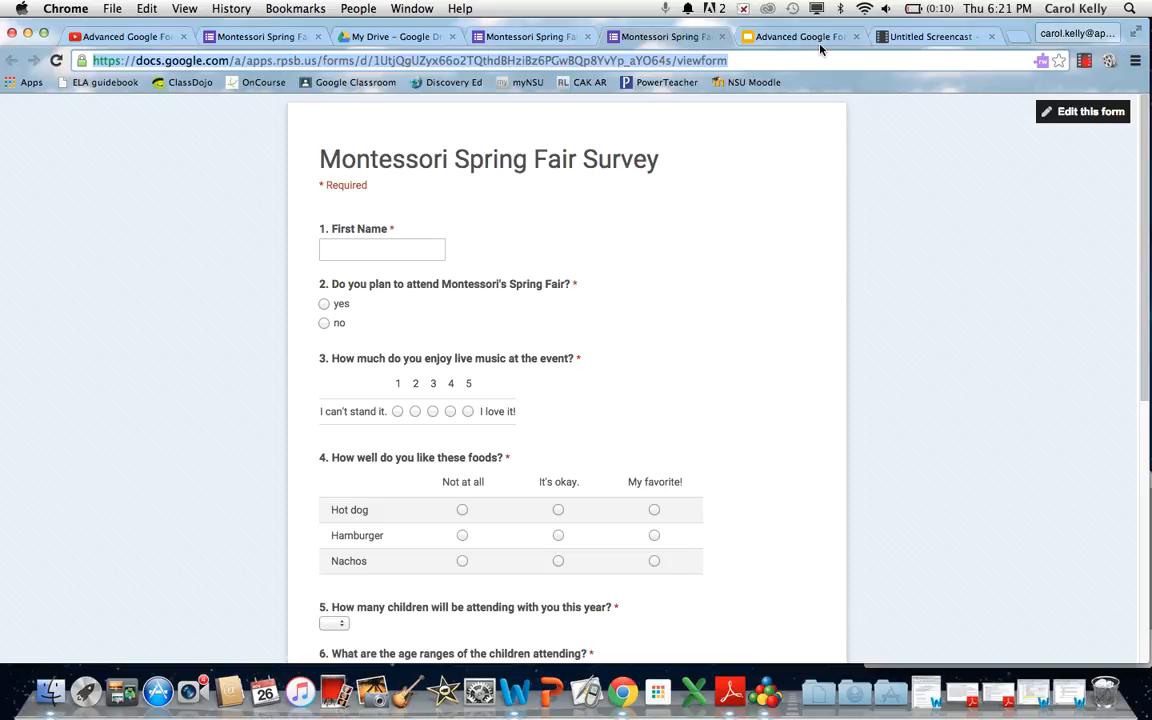
{"action": "left_click", "coordinate": [928, 40]}
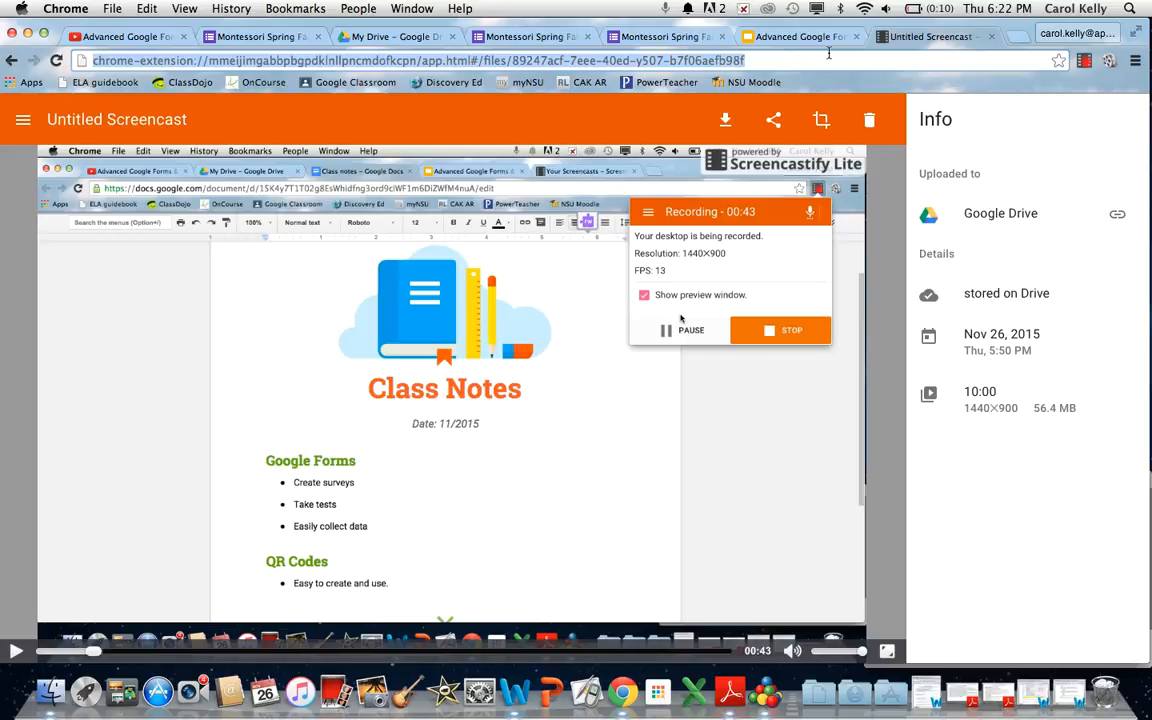
{"action": "type", "text": "qr"}
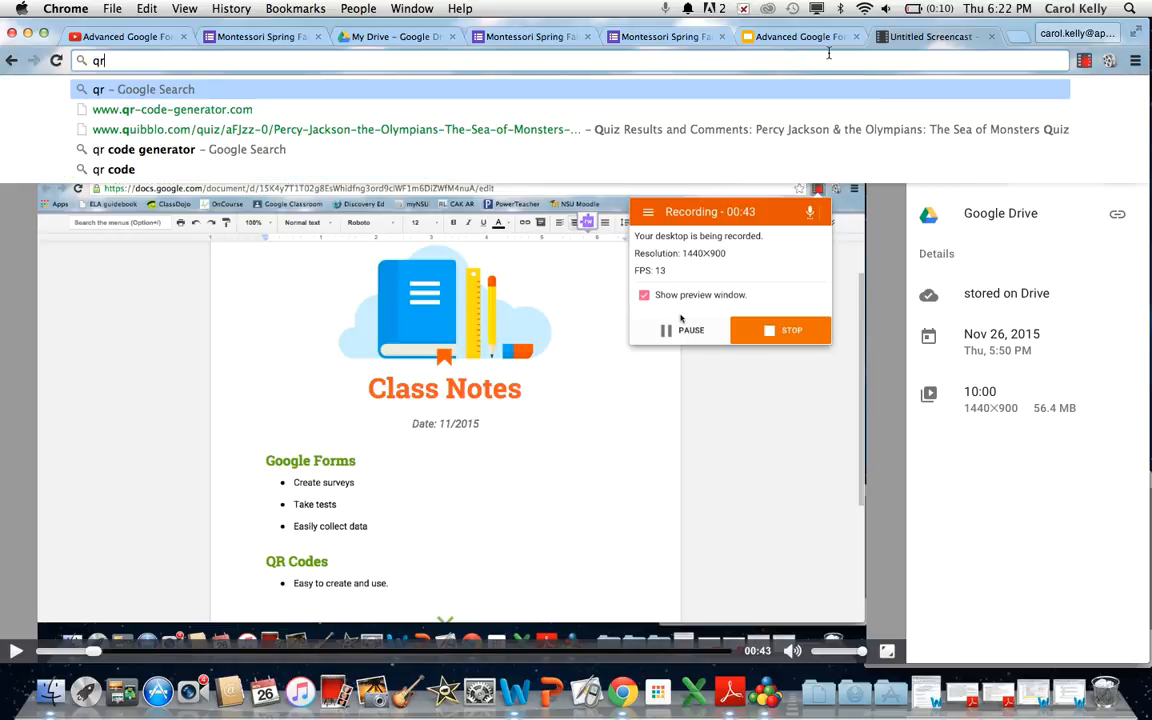
{"action": "type", "text": " generat"}
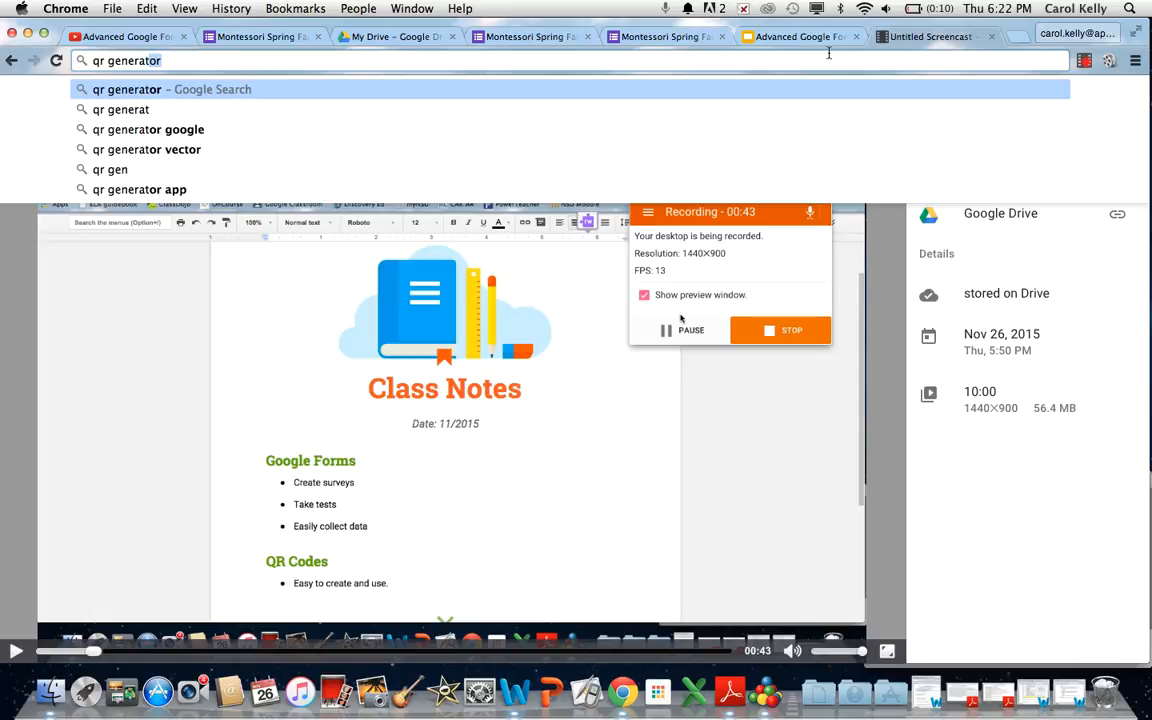
{"action": "key", "text": "Return"}
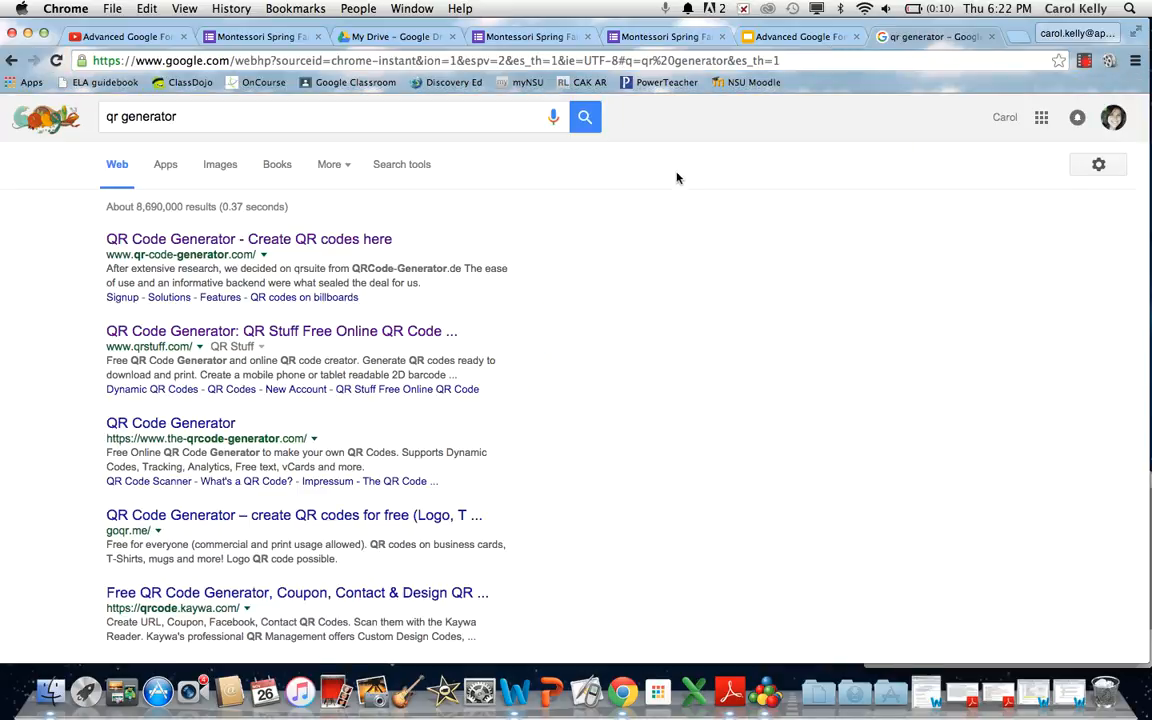
{"action": "left_click", "coordinate": [277, 240]}
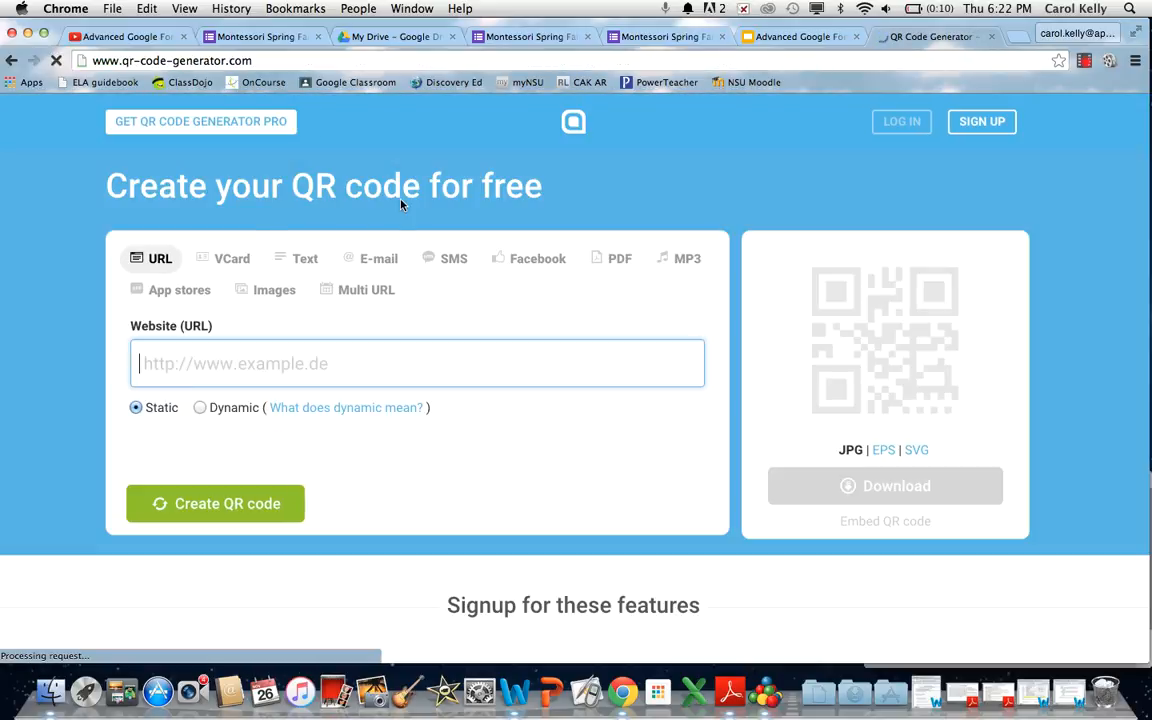
Create a static URL QR code from the live form's address and take a screenshot of the code.
{"action": "scroll", "coordinate": [400, 195], "scroll_direction": "down", "scroll_amount": 1}
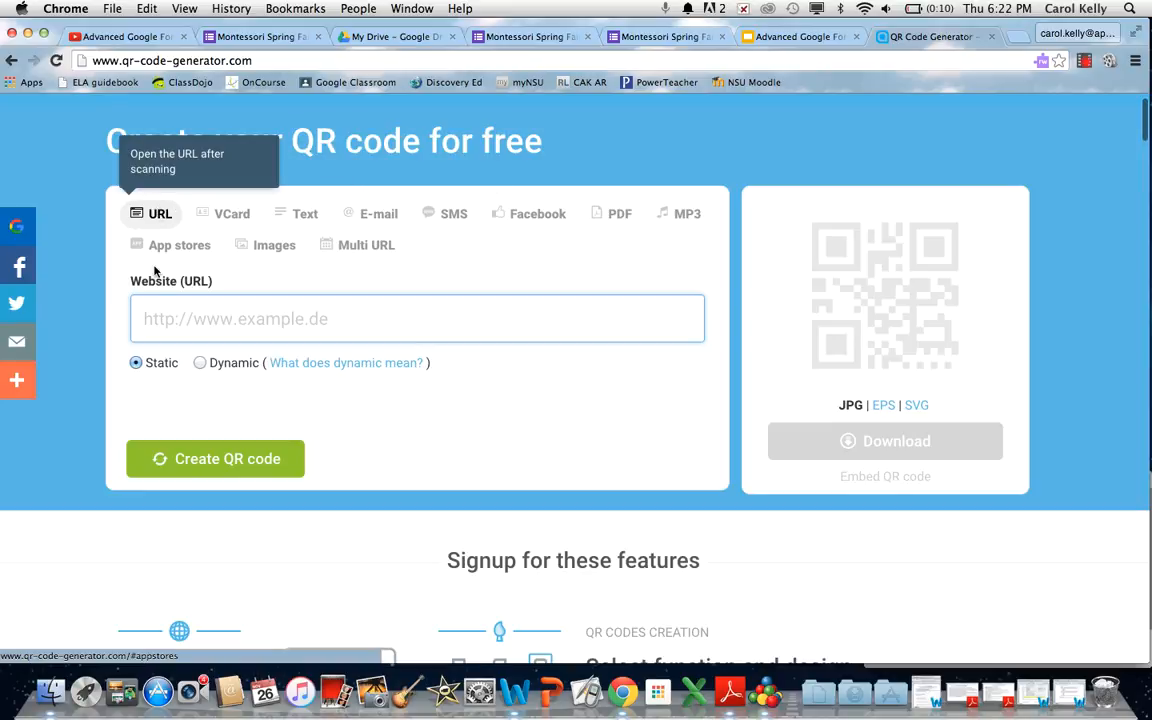
{"action": "type", "text": "https://docs.google.com/forms/d/1UtjQgUZyx66o2TQthdBHziBz6PGwBQp8YvYp_aYO64s/viewform"}
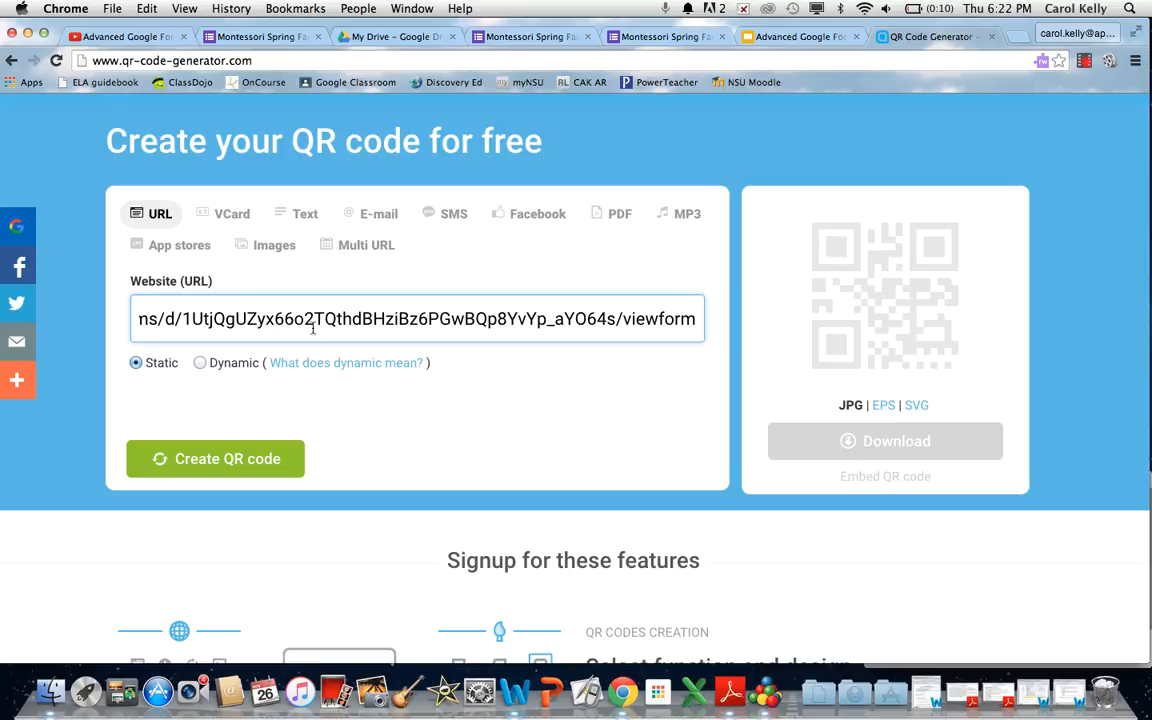
{"action": "left_click", "coordinate": [222, 460]}
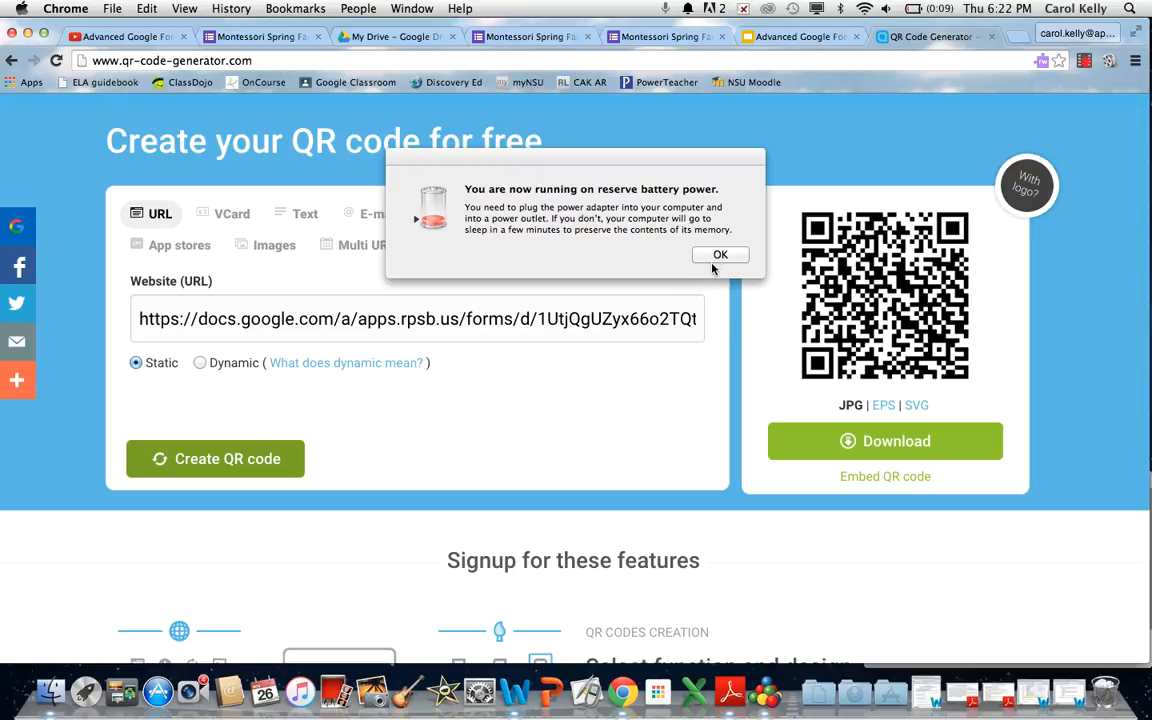
{"action": "left_click", "coordinate": [714, 258]}
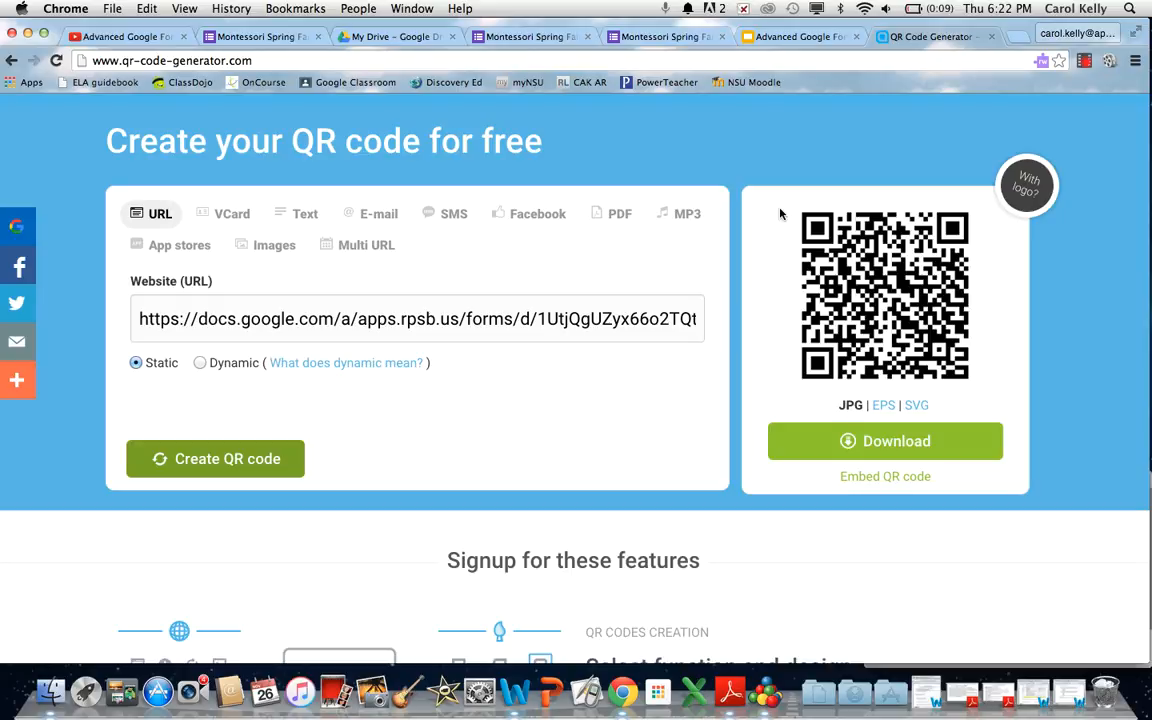
{"action": "key", "text": "super+shift+4"}
{"action": "left_click_drag", "start_coordinate": [789, 203], "coordinate": [982, 393]}
Return to the survey's form editor and look over its questions from the title down.
{"action": "left_click", "coordinate": [572, 38]}
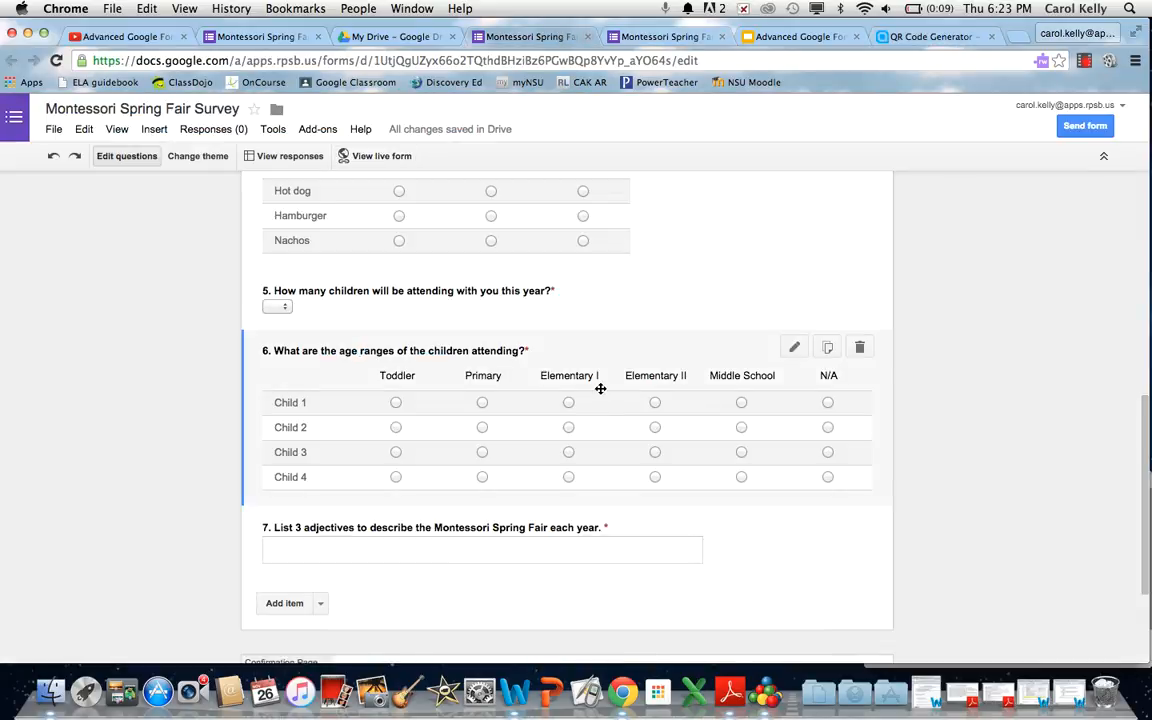
{"action": "scroll", "coordinate": [600, 389], "scroll_direction": "up", "scroll_amount": 5}
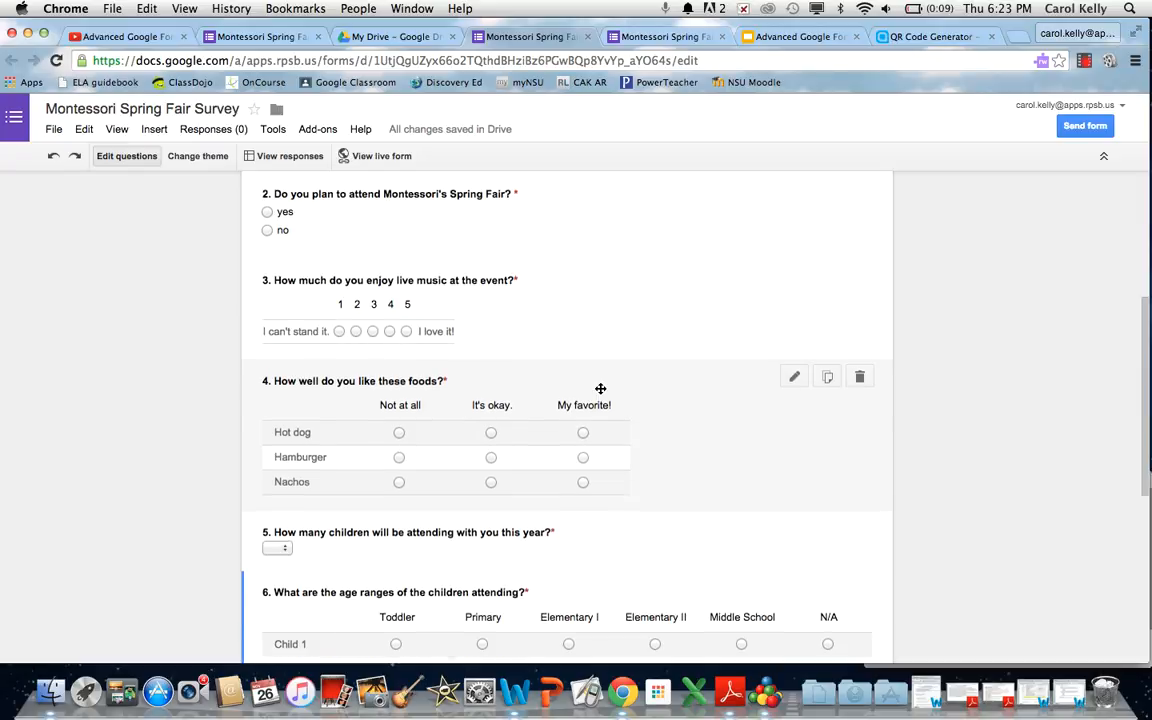
{"action": "scroll", "coordinate": [600, 388], "scroll_direction": "up", "scroll_amount": 5}
{"action": "scroll", "coordinate": [600, 388], "scroll_direction": "down", "scroll_amount": 2}
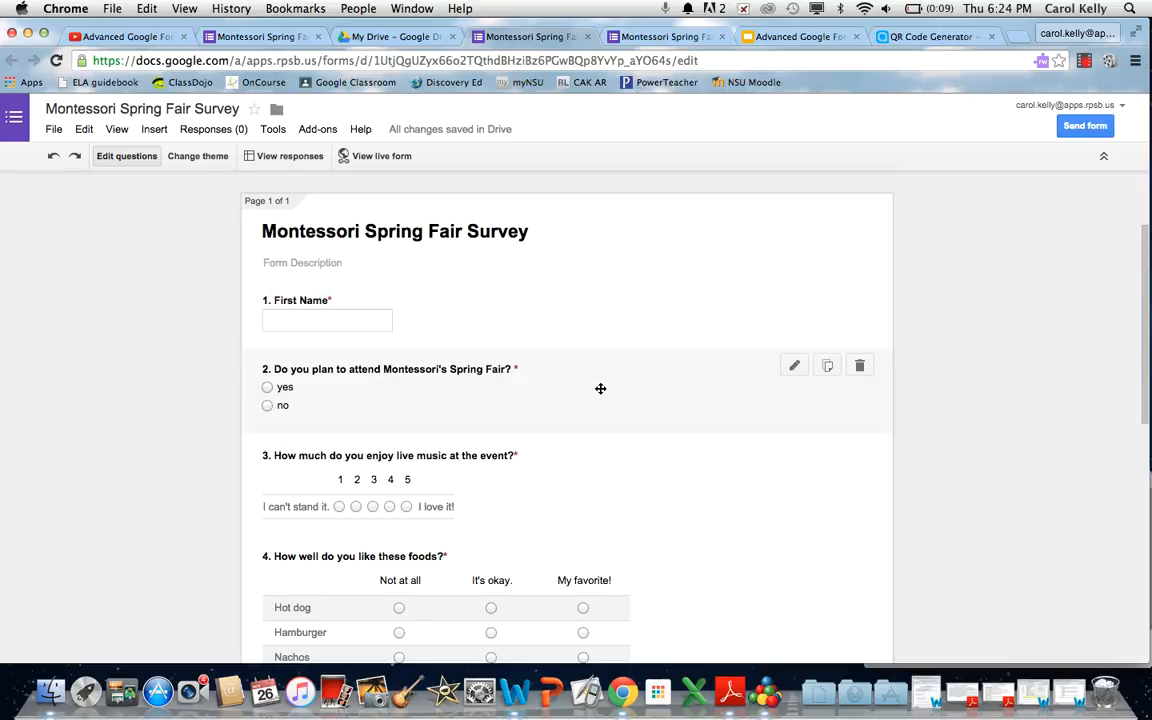
{"action": "left_click", "coordinate": [1084, 61]}
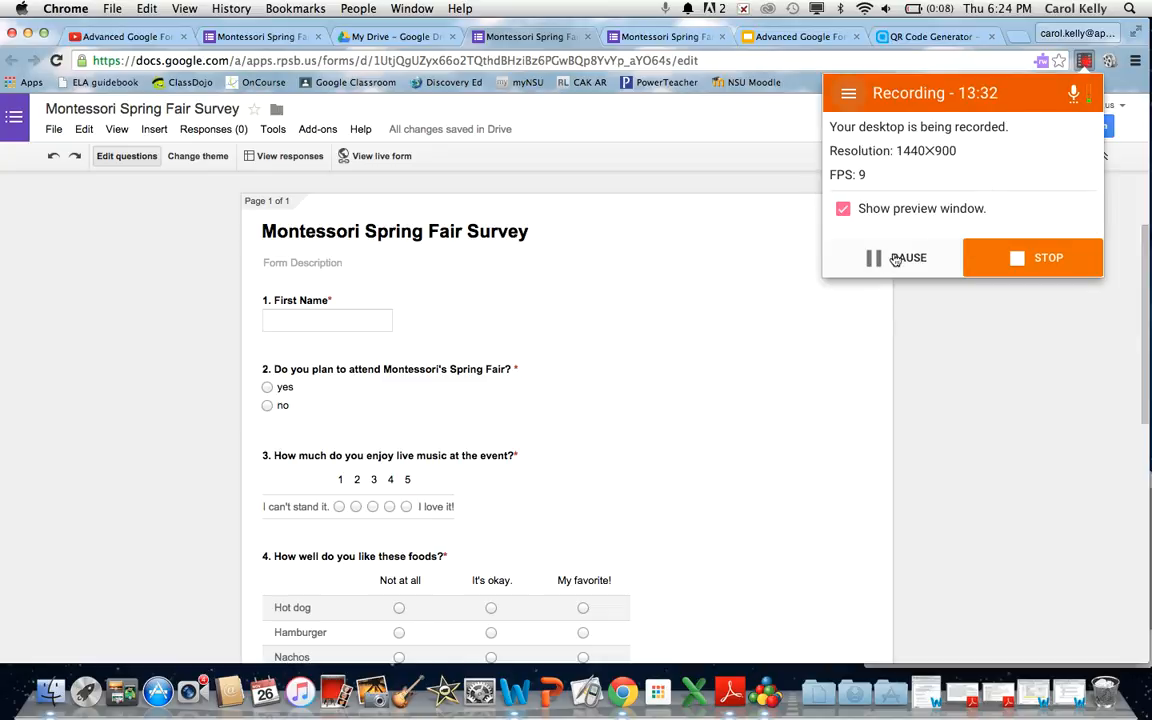